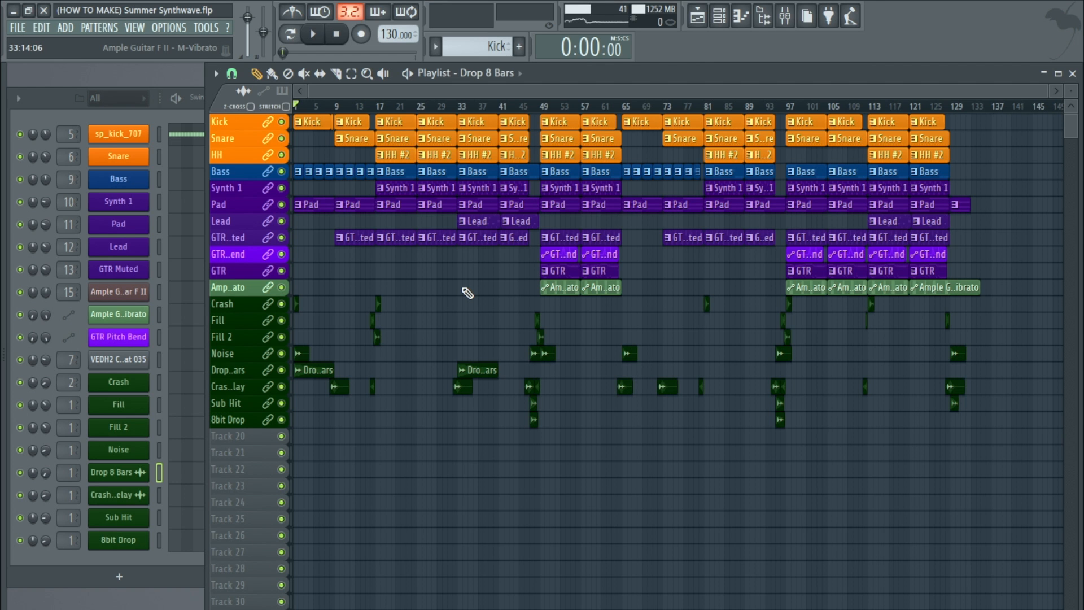
- Play the full song arrangement from the start through its ending, and stop playback
{"action": "left_click", "coordinate": [314, 35]}
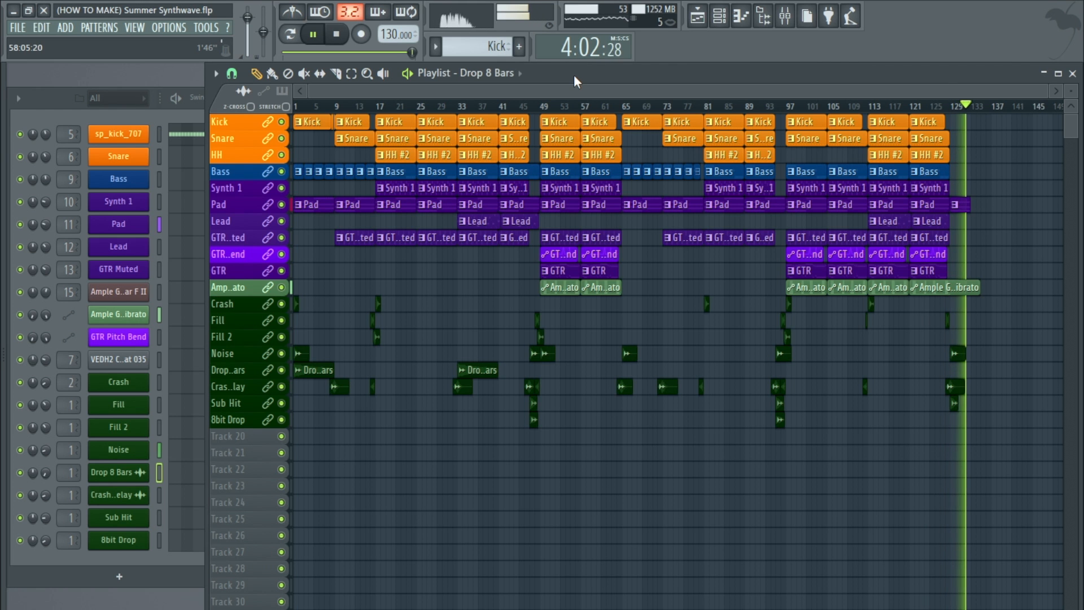
{"action": "left_click", "coordinate": [339, 37]}
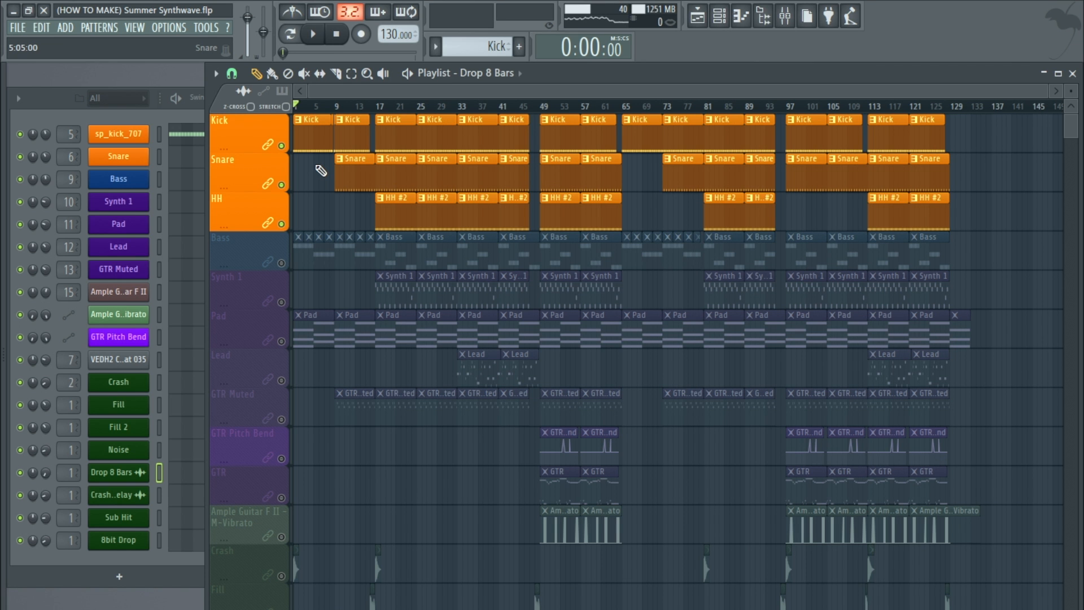
- Solo the Kick track in the playlist, bring up its mixer insert, and audition the kick pattern
{"action": "scroll", "coordinate": [307, 244], "scroll_direction": "up", "scroll_amount": 4, "text": "ctrl"}
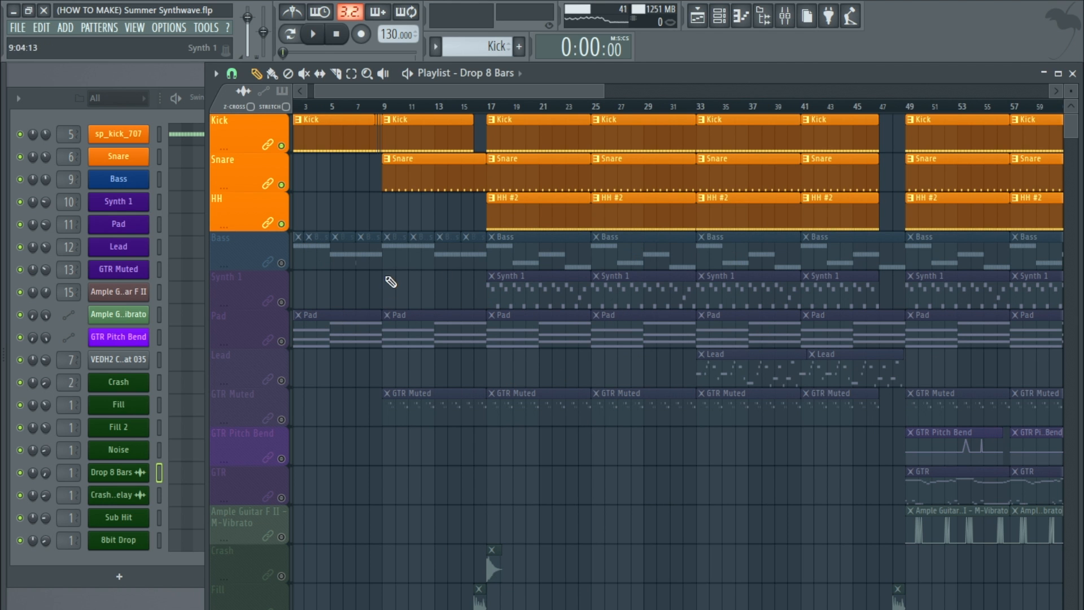
{"action": "scroll", "coordinate": [342, 209], "scroll_direction": "down", "scroll_amount": 2}
{"action": "right_click", "coordinate": [282, 145]}
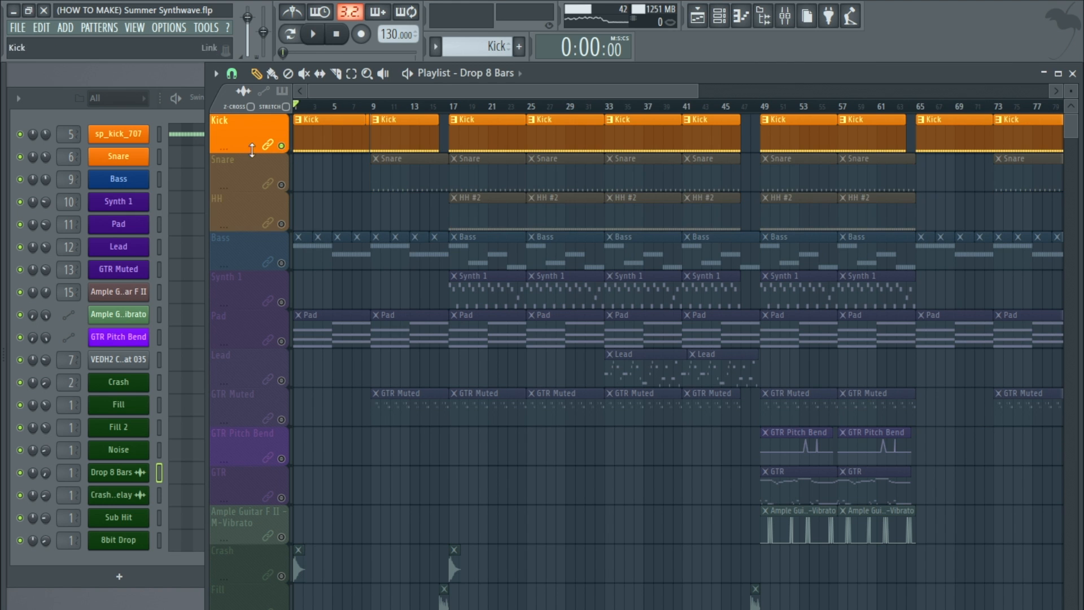
{"action": "double_click", "coordinate": [67, 139]}
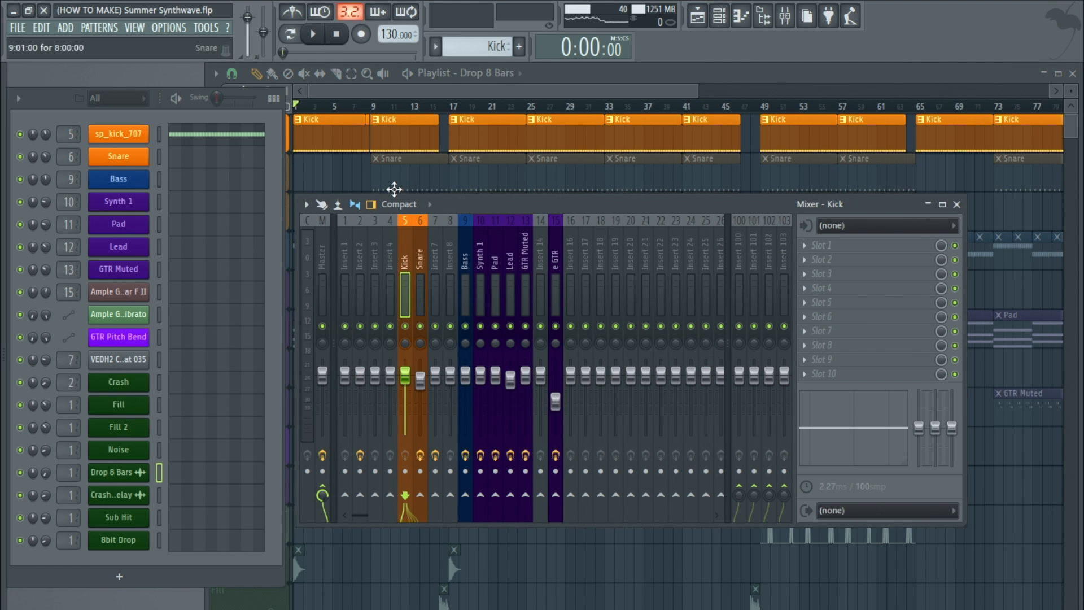
{"action": "key", "text": "space"}
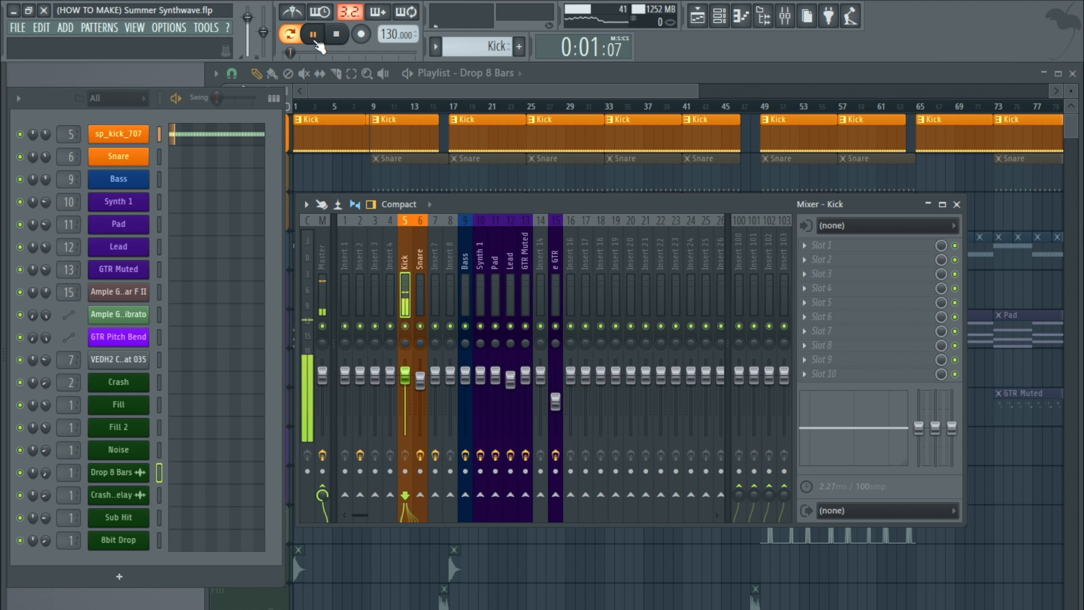
{"action": "left_click", "coordinate": [368, 192]}
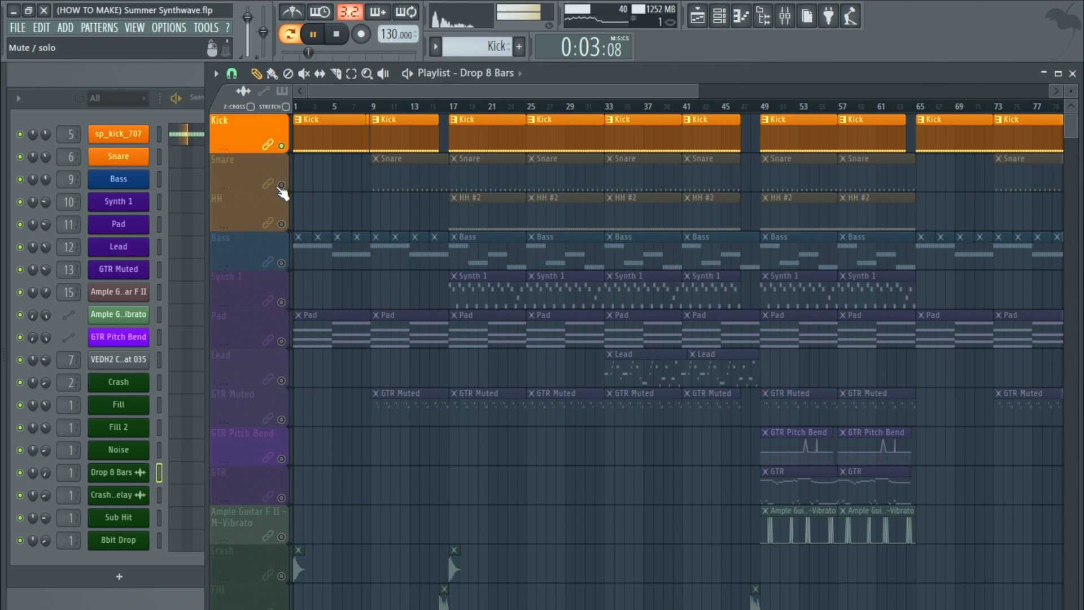
{"action": "key", "text": "space"}
- Solo the Snare track, bring up its mixer insert, and inspect its FabFilter Pro-Q 2 effect
{"action": "right_click", "coordinate": [281, 185]}
{"action": "left_click", "coordinate": [391, 168]}
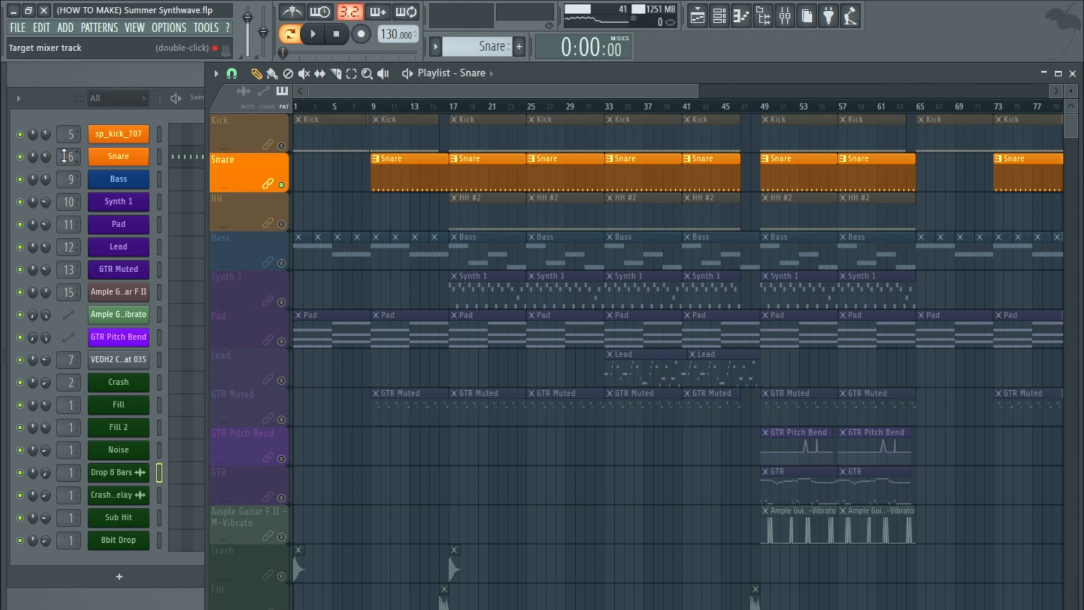
{"action": "double_click", "coordinate": [64, 156]}
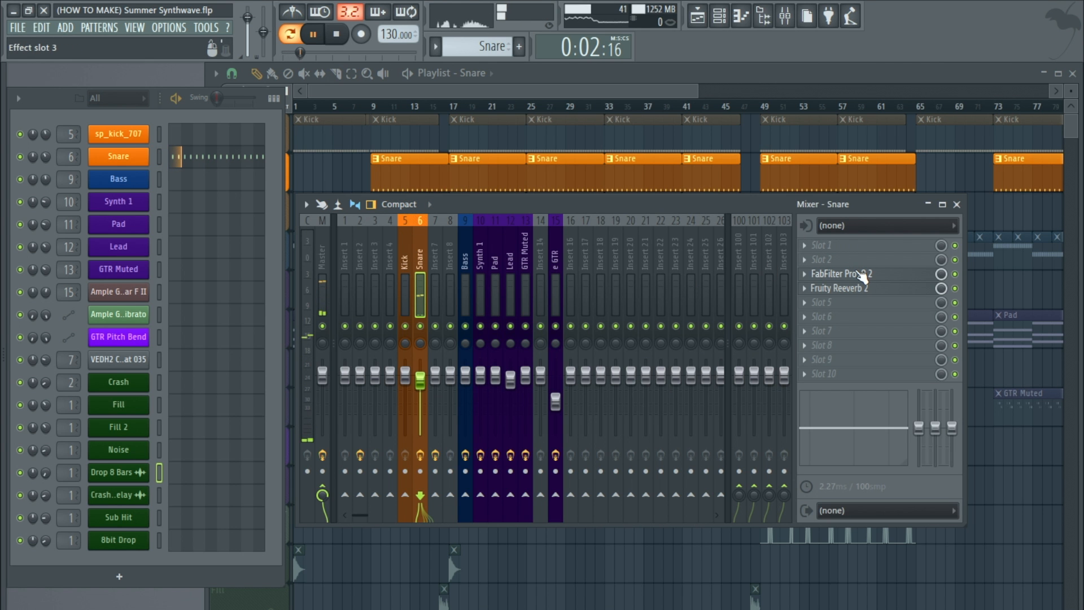
{"action": "left_click", "coordinate": [862, 275]}
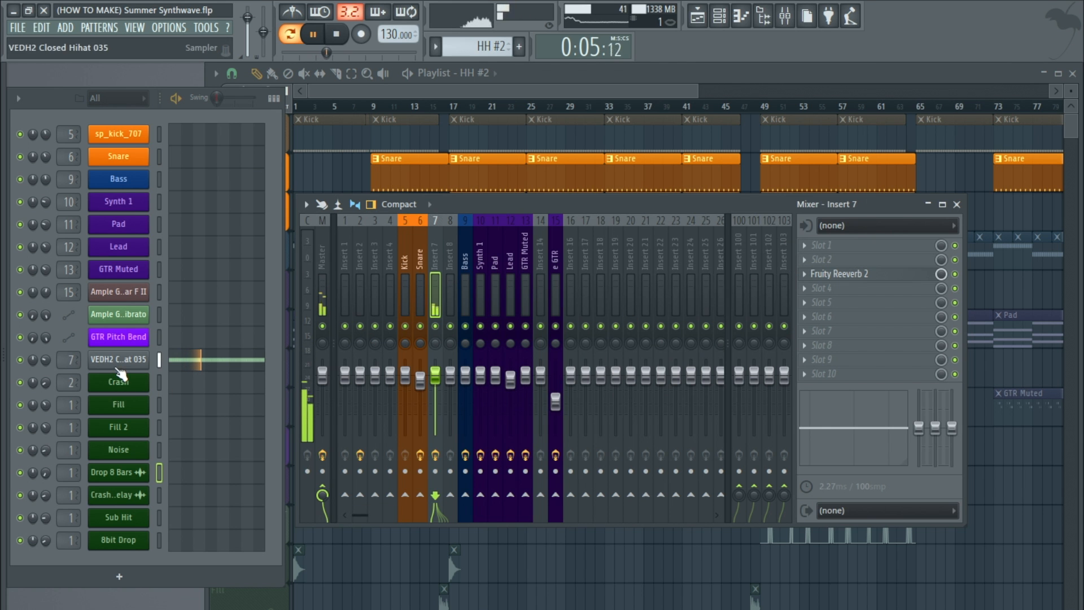
- Check the hi-hat's Fruity Reeverb 2 on Insert 7 and load FabFilter Pro-Q 2 into slot 4
{"action": "left_click", "coordinate": [888, 273]}
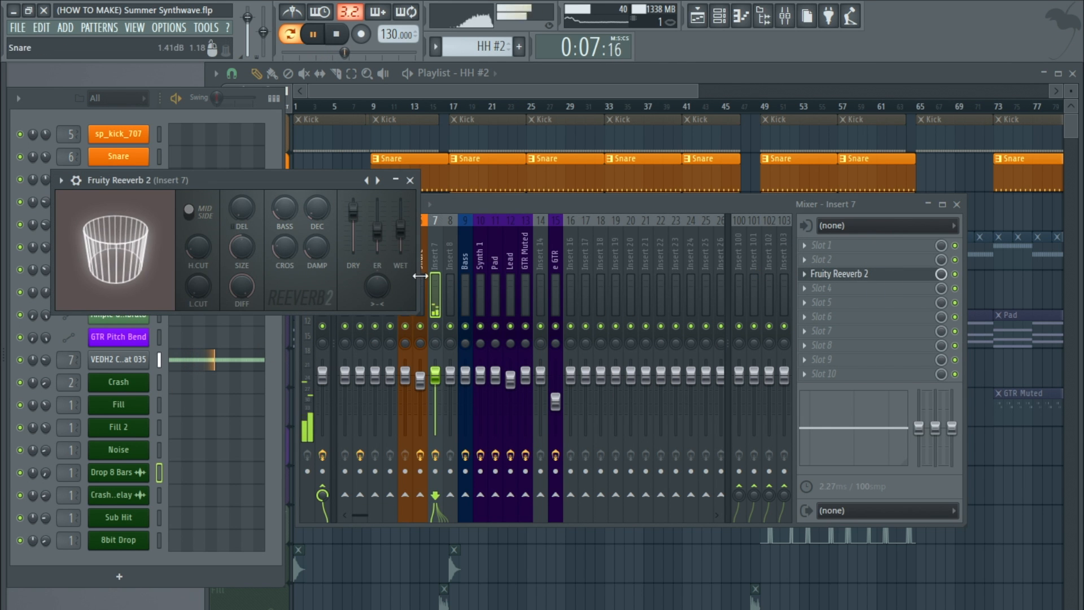
{"action": "left_click", "coordinate": [410, 181]}
{"action": "left_click", "coordinate": [804, 288]}
{"action": "left_click", "coordinate": [881, 350]}
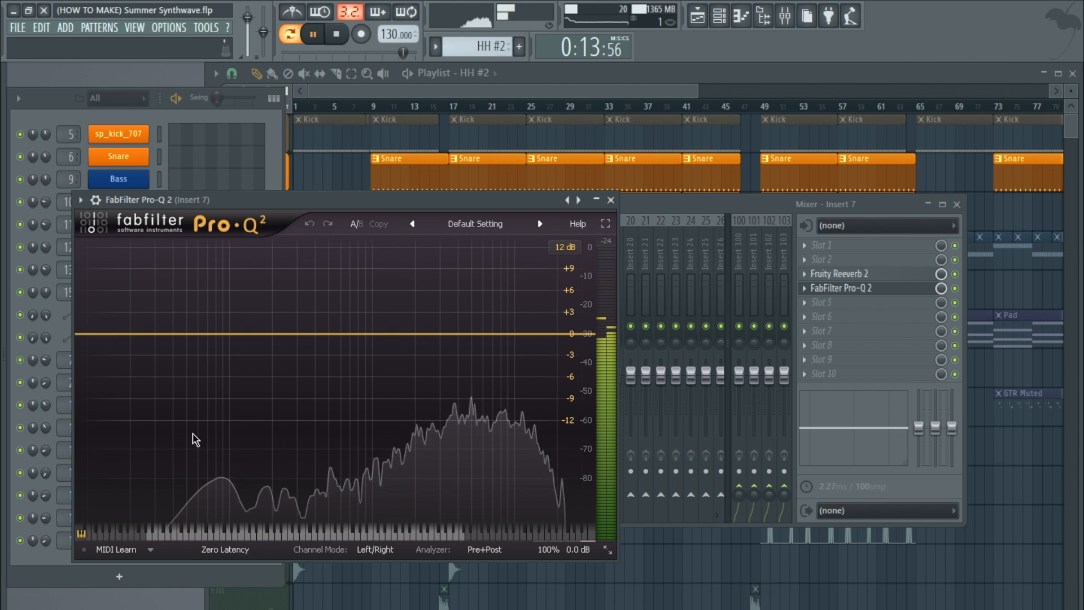
- Add a 96 dB/oct Low Cut band to the hi-hat's Pro-Q 2, raise its frequency towards the hi-hat's main spectrum, and close the mixer
{"action": "left_click", "coordinate": [87, 334]}
{"action": "scroll", "coordinate": [86, 338], "scroll_direction": "up", "scroll_amount": 5}
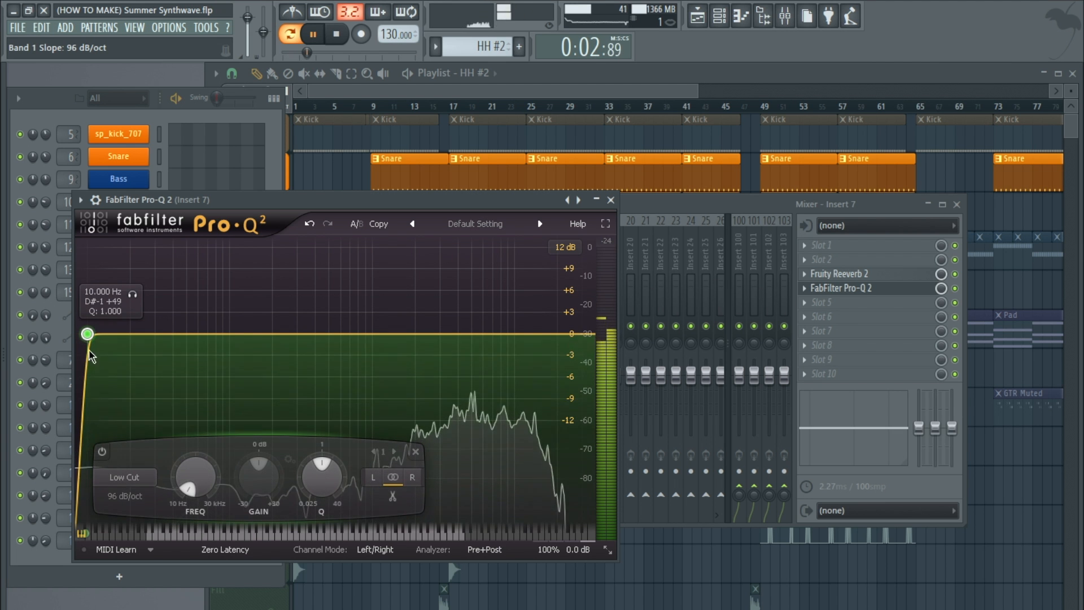
{"action": "left_click_drag", "start_coordinate": [87, 335], "coordinate": [362, 342]}
{"action": "left_click", "coordinate": [611, 200]}
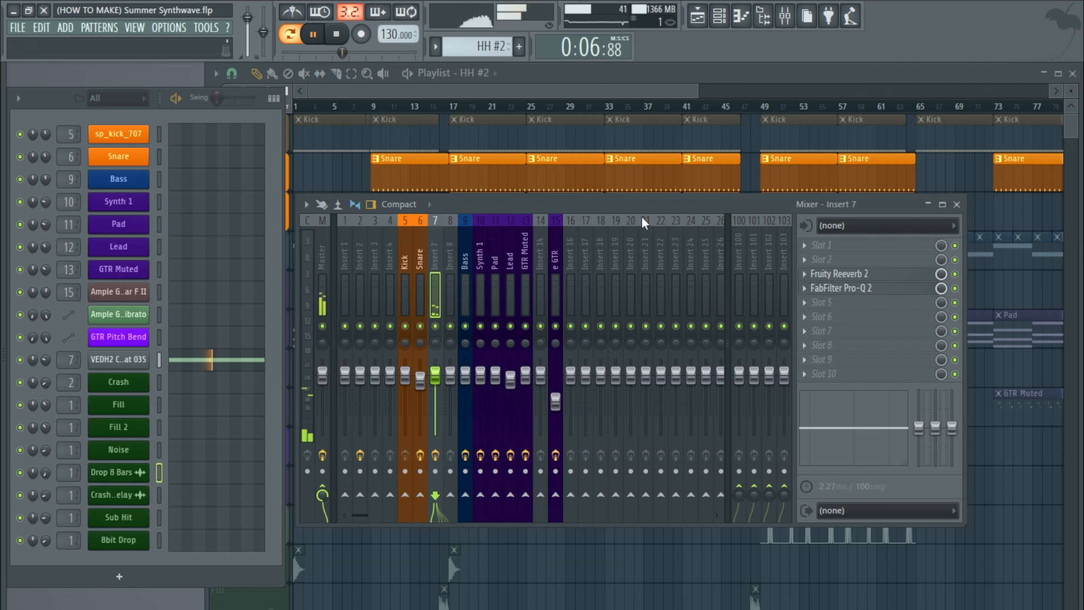
{"action": "left_click", "coordinate": [956, 204]}
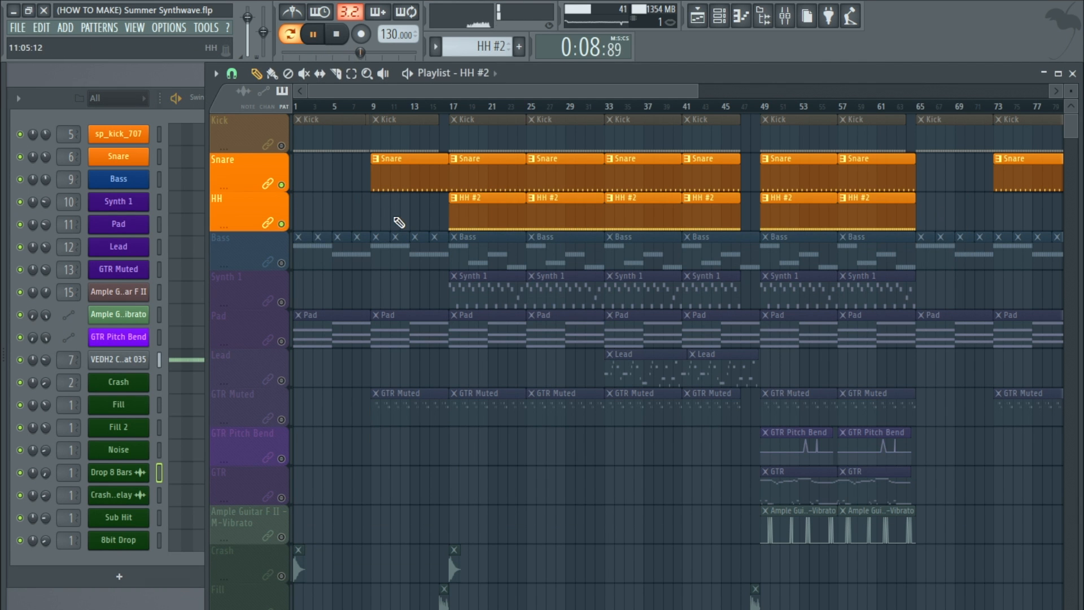
- Solo the Bass track, play it from bar 17, and examine the Bass clips before and after that bar
{"action": "left_click", "coordinate": [285, 248]}
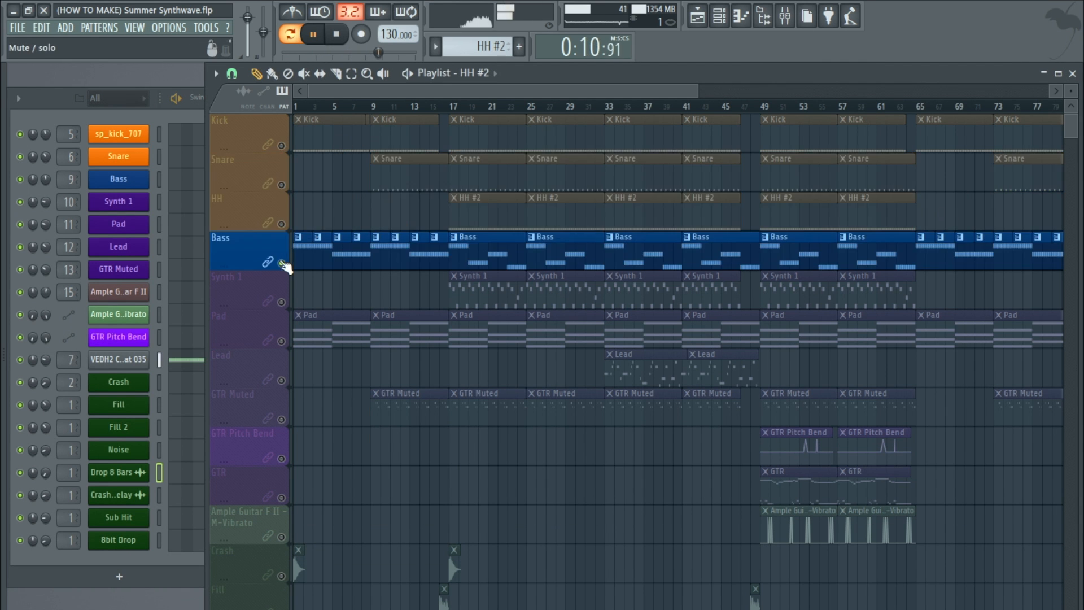
{"action": "left_click", "coordinate": [456, 108]}
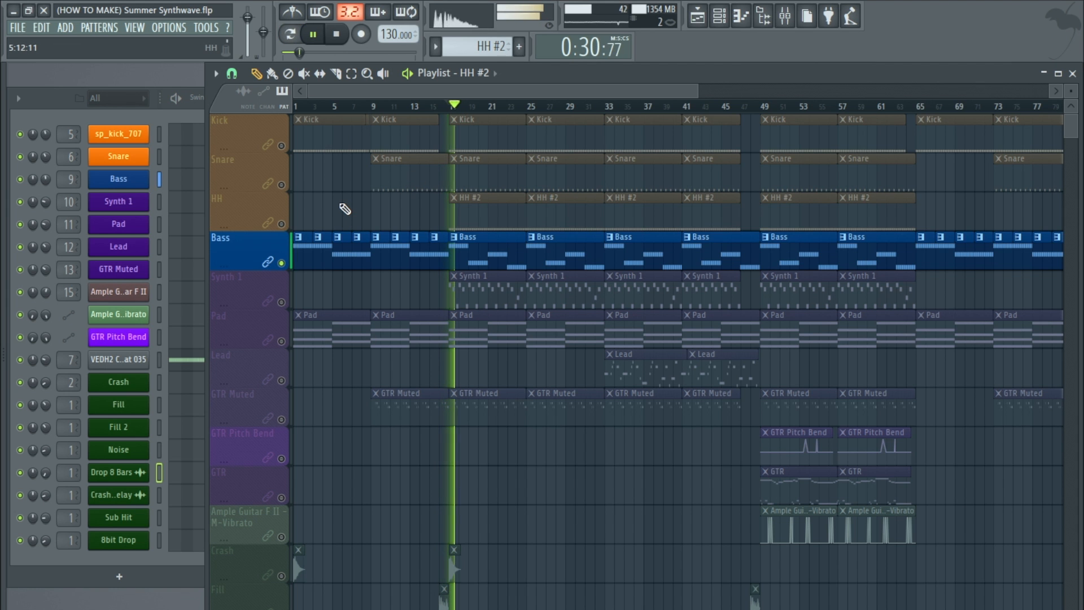
{"action": "key", "text": "space"}
{"action": "scroll", "coordinate": [286, 278], "scroll_direction": "up", "scroll_amount": 2}
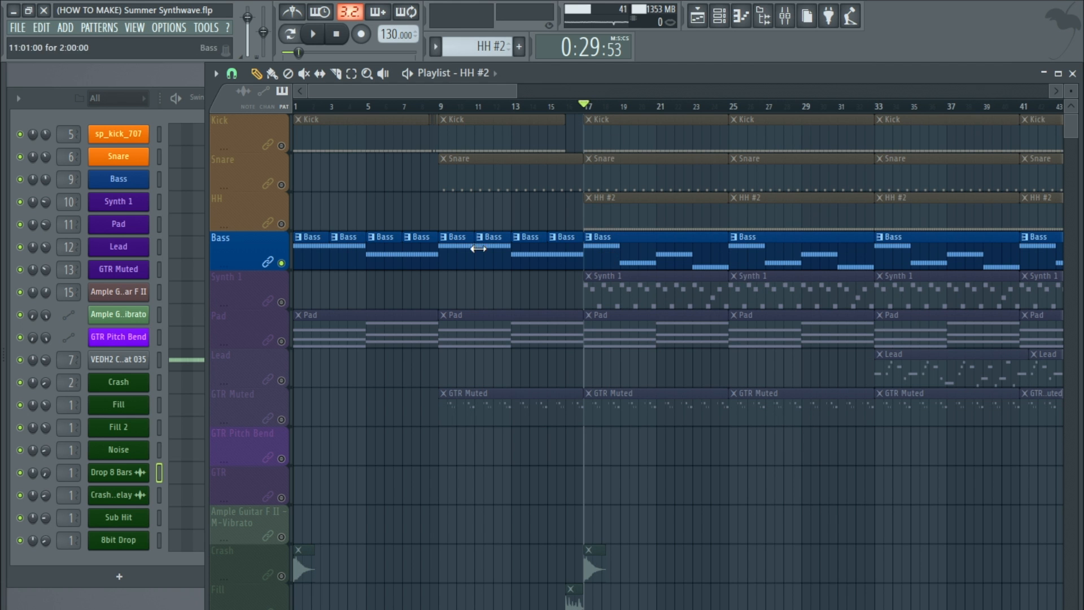
{"action": "scroll", "coordinate": [335, 252], "scroll_direction": "down", "scroll_amount": 2}
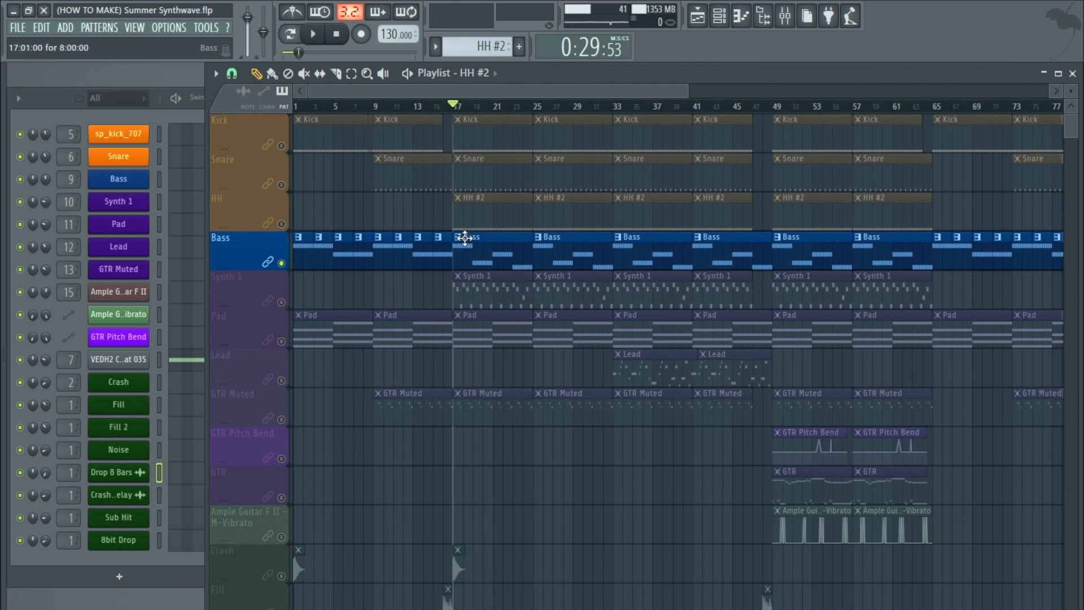
{"action": "scroll", "coordinate": [298, 252], "scroll_direction": "up", "scroll_amount": 2}
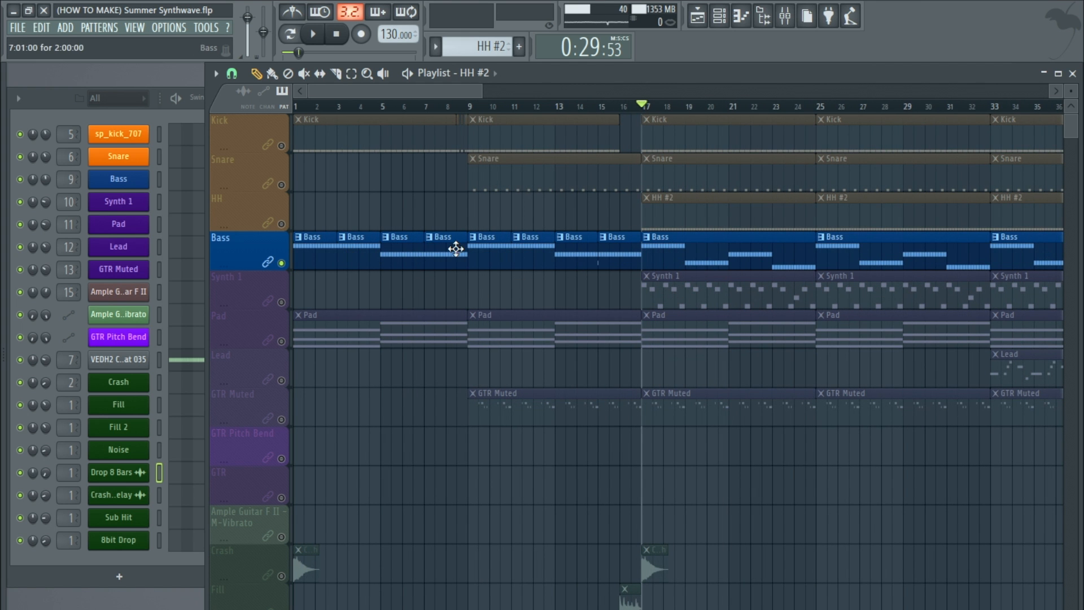
{"action": "scroll", "coordinate": [429, 307], "scroll_direction": "down", "scroll_amount": 1}
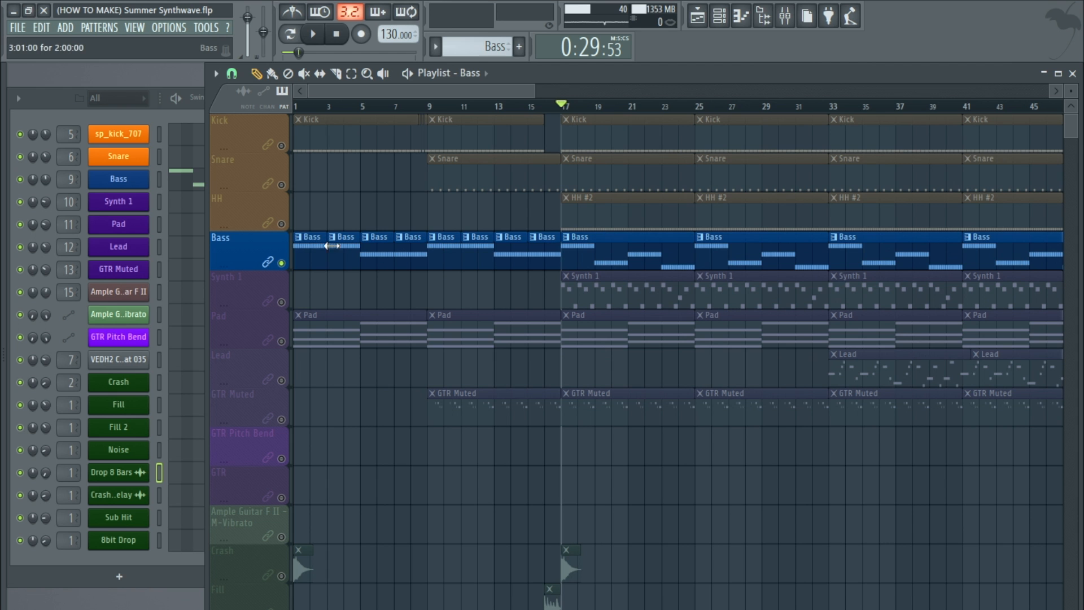
- Review the Bass channel's Sylenth1 sound and the Kickstart effect on its mixer insert
{"action": "left_click", "coordinate": [137, 177]}
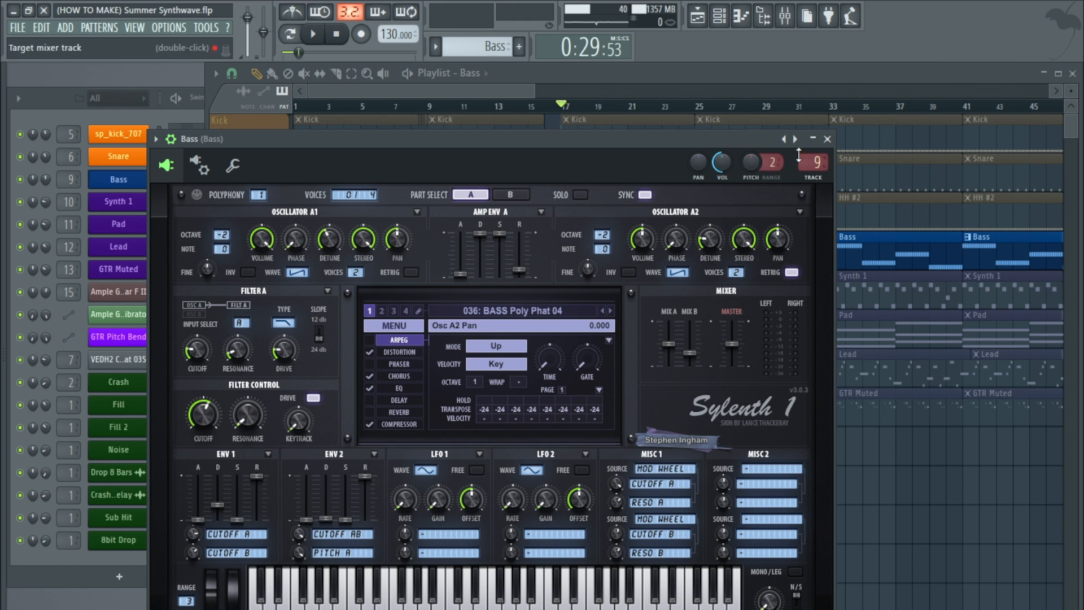
{"action": "left_click", "coordinate": [822, 140]}
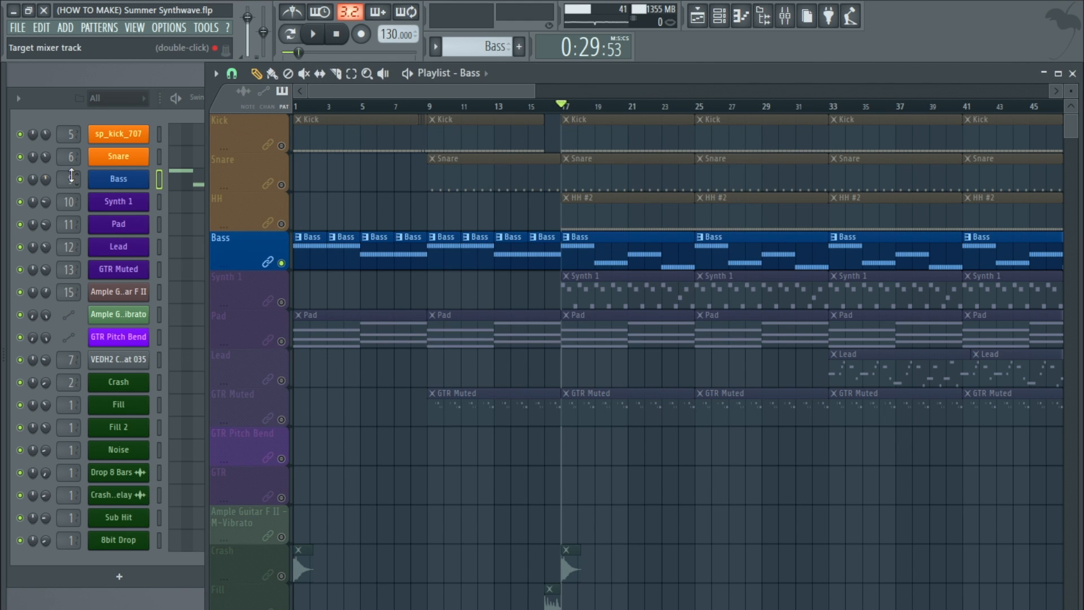
{"action": "double_click", "coordinate": [71, 176]}
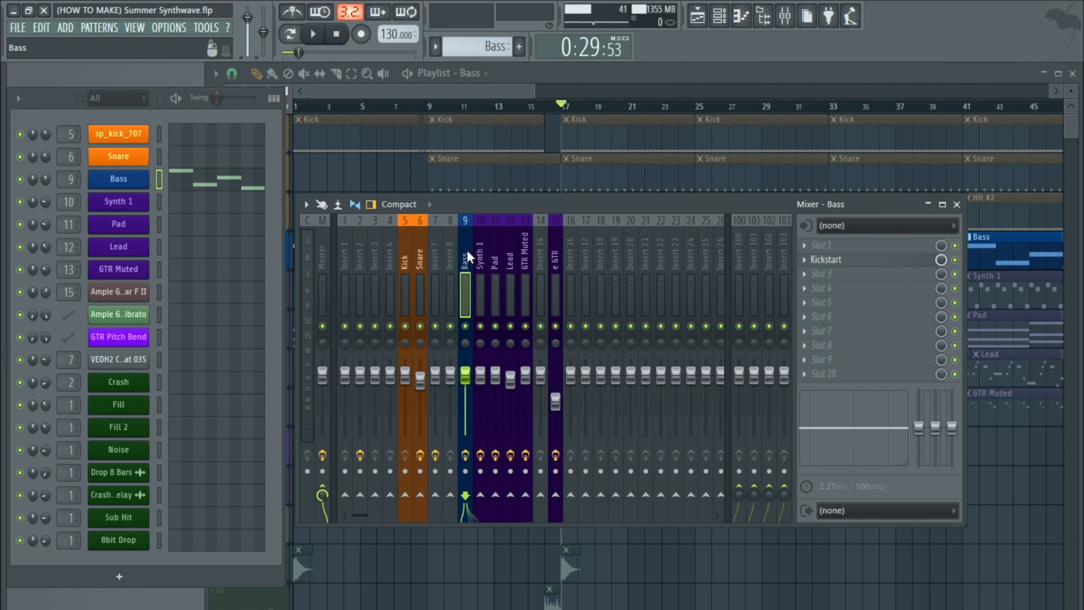
{"action": "left_click", "coordinate": [858, 262]}
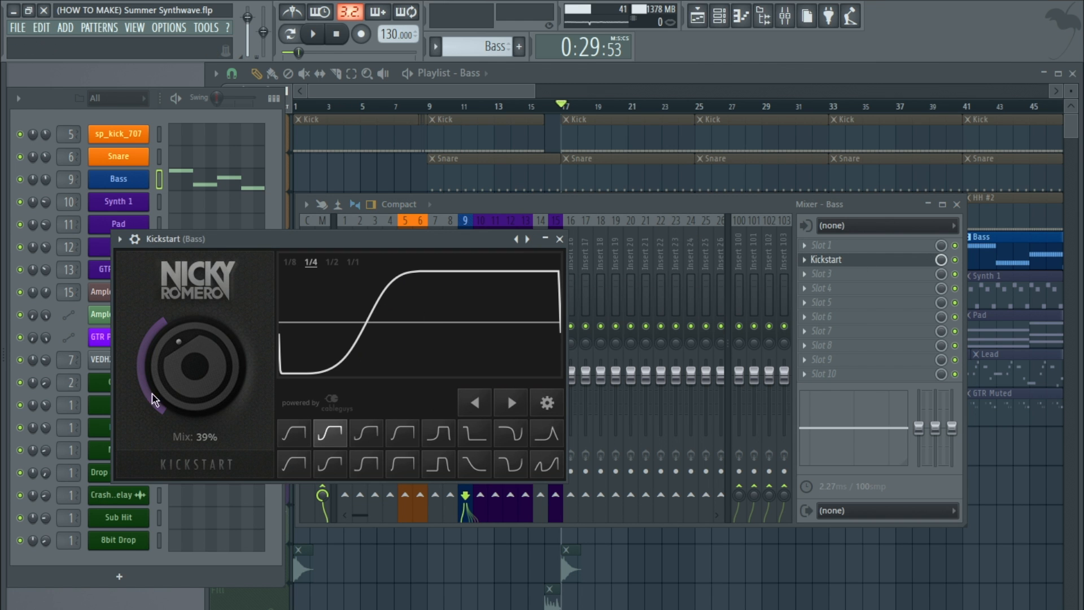
{"action": "left_click", "coordinate": [560, 239]}
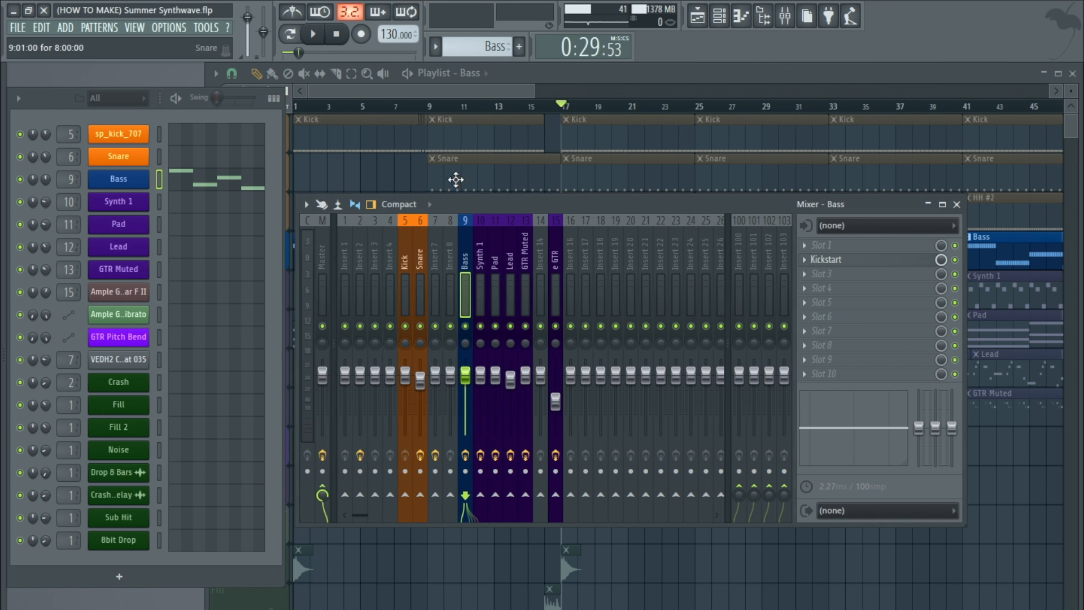
- Audition the soloed bass line from bar 17 with its mixer insert shown, and close the mixer
{"action": "left_click", "coordinate": [314, 35]}
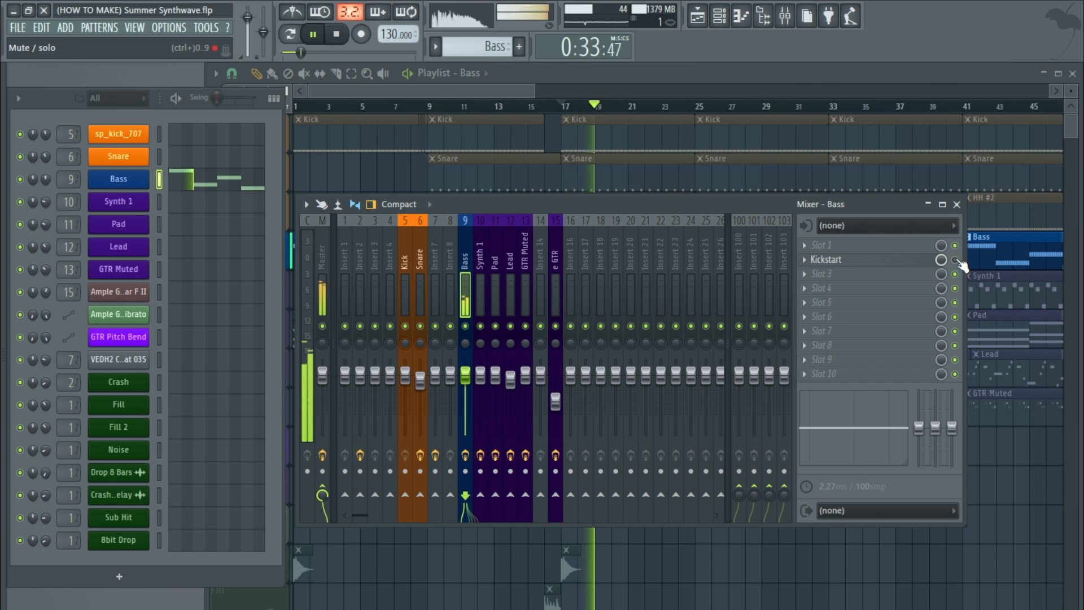
{"action": "left_click", "coordinate": [957, 204]}
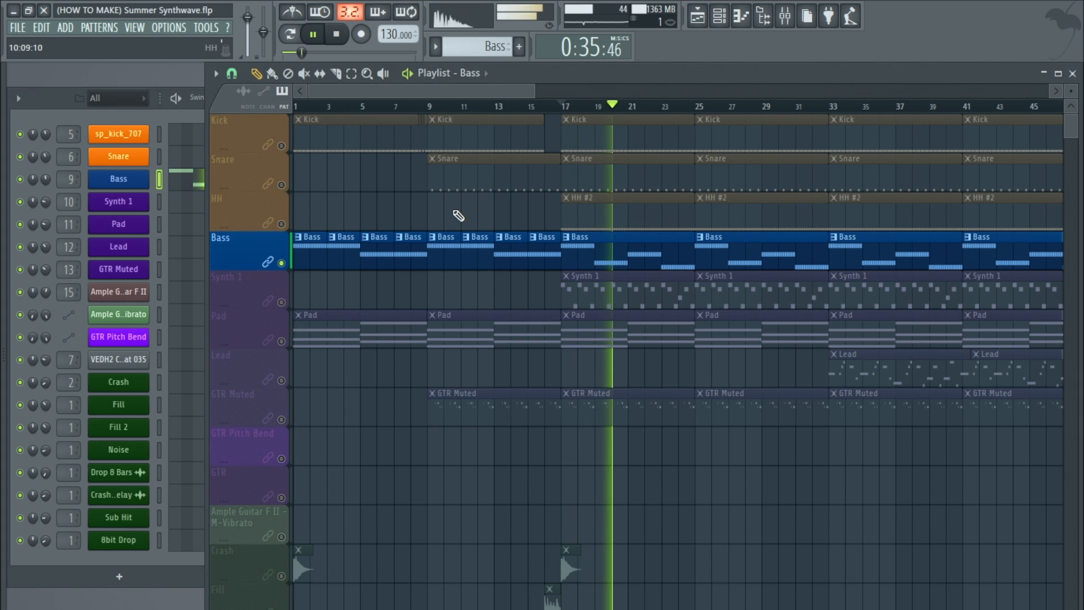
{"action": "key", "text": "space"}
- Unmute the Pad track alongside the Bass and examine the Pad pattern's chords in the piano roll
{"action": "left_click", "coordinate": [508, 331]}
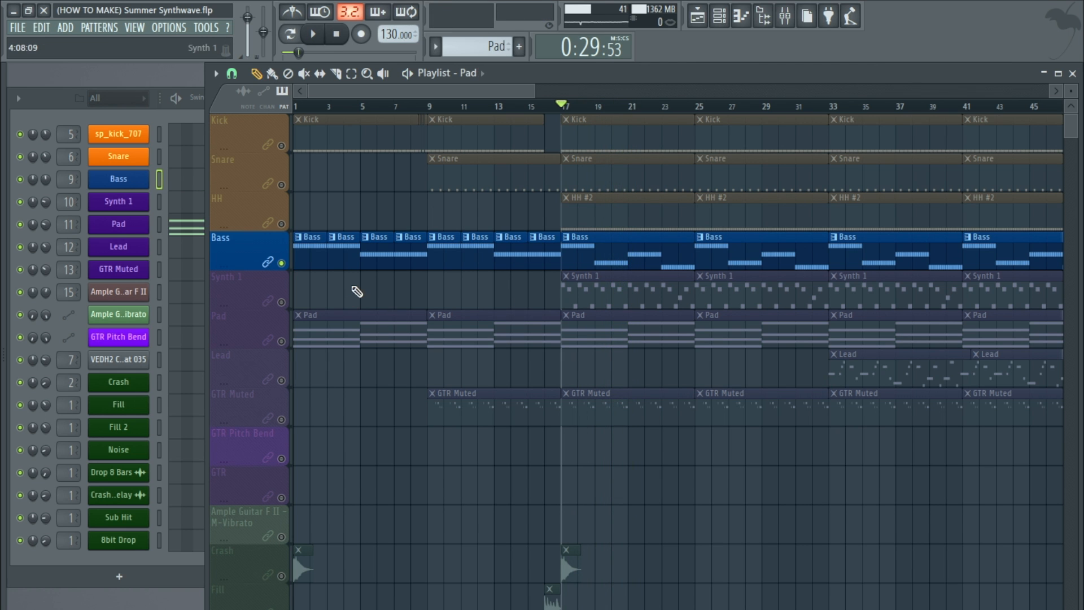
{"action": "left_click", "coordinate": [281, 342]}
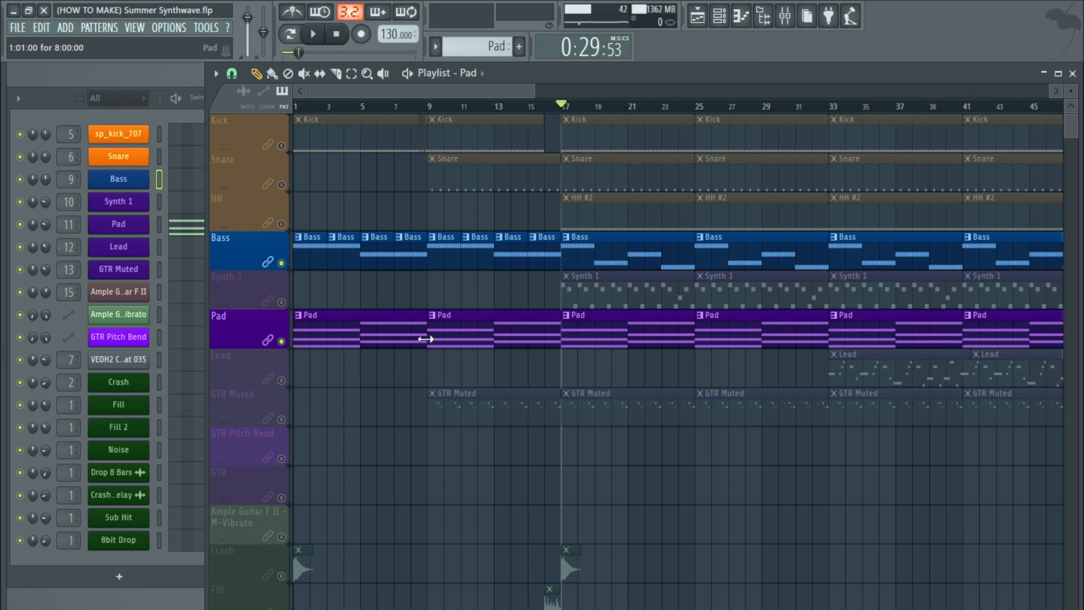
{"action": "double_click", "coordinate": [639, 327]}
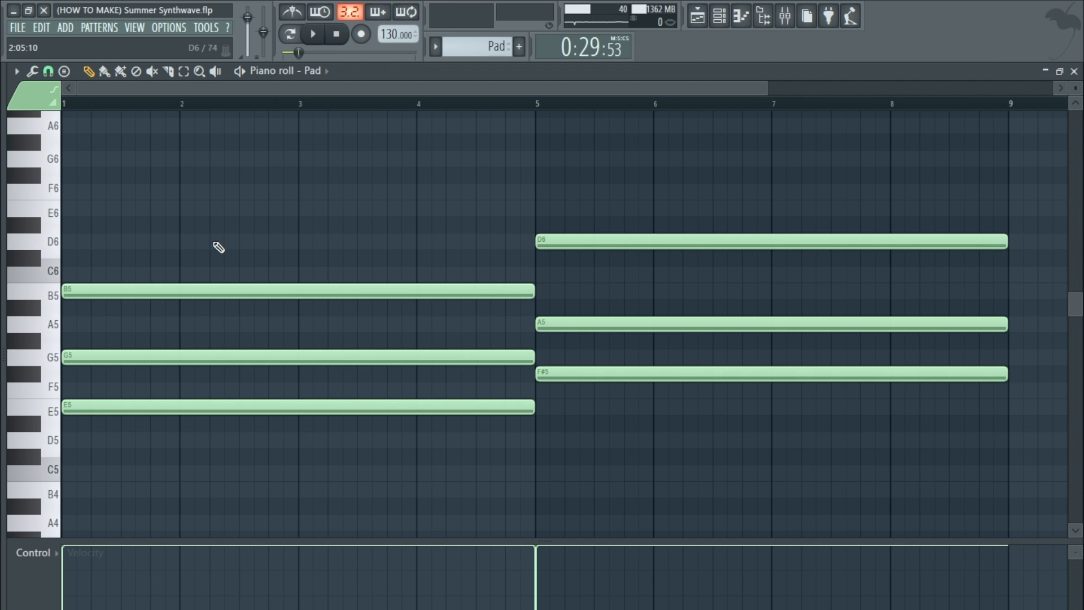
{"action": "left_click", "coordinate": [1074, 71]}
- Examine the notes of the Bass pattern starting at bar 17 in the piano roll, and close it
{"action": "left_click", "coordinate": [612, 259]}
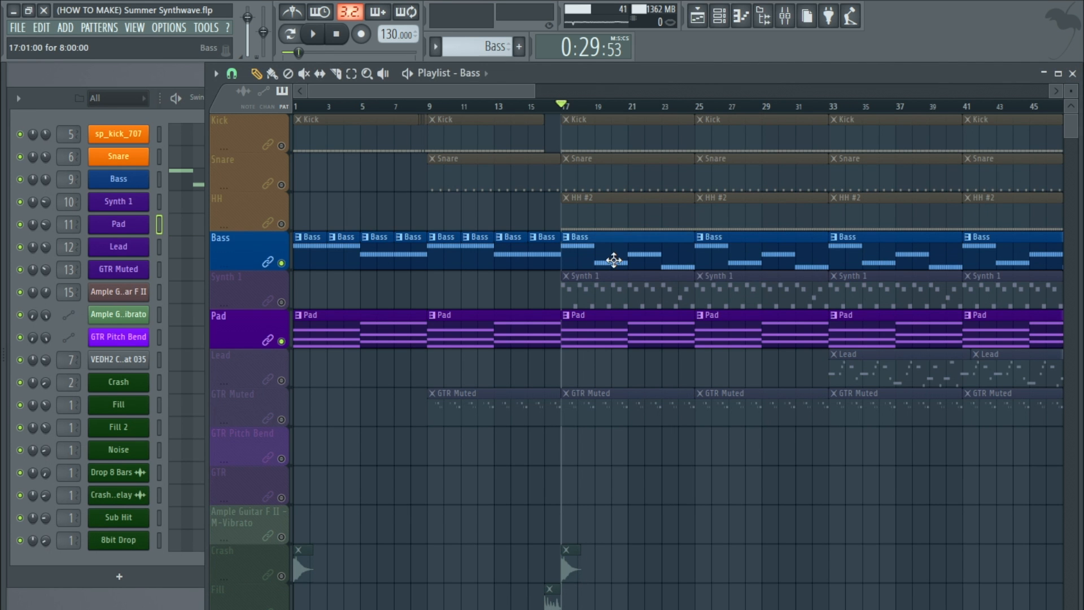
{"action": "right_click", "coordinate": [588, 259], "text": "ctrl"}
{"action": "scroll", "coordinate": [325, 244], "scroll_direction": "up", "scroll_amount": 5}
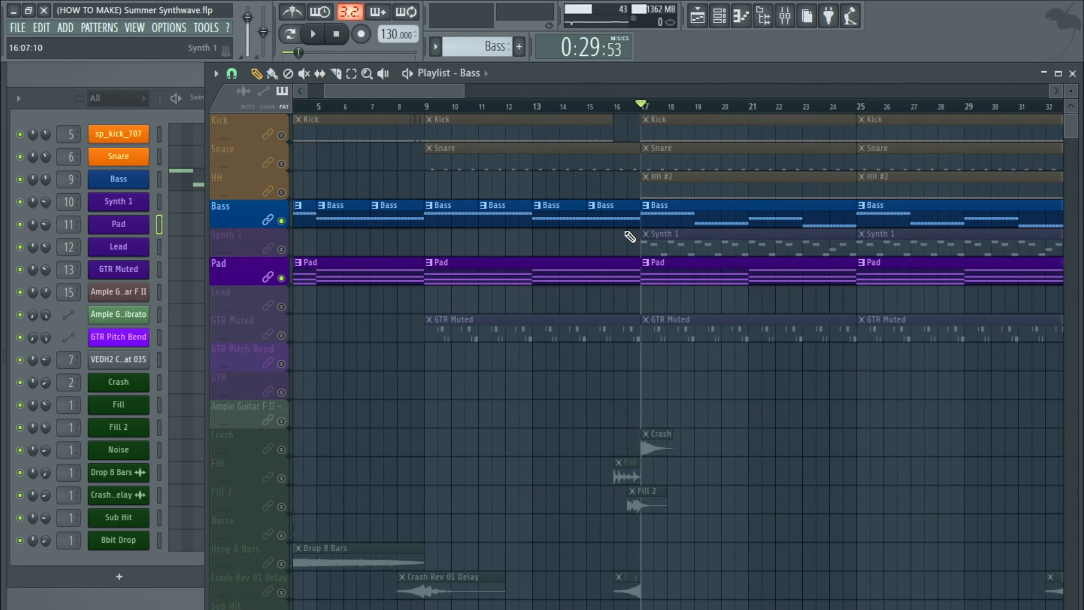
{"action": "scroll", "coordinate": [628, 233], "scroll_direction": "up", "scroll_amount": 3}
{"action": "double_click", "coordinate": [698, 201]}
{"action": "right_click", "coordinate": [568, 216], "text": "ctrl"}
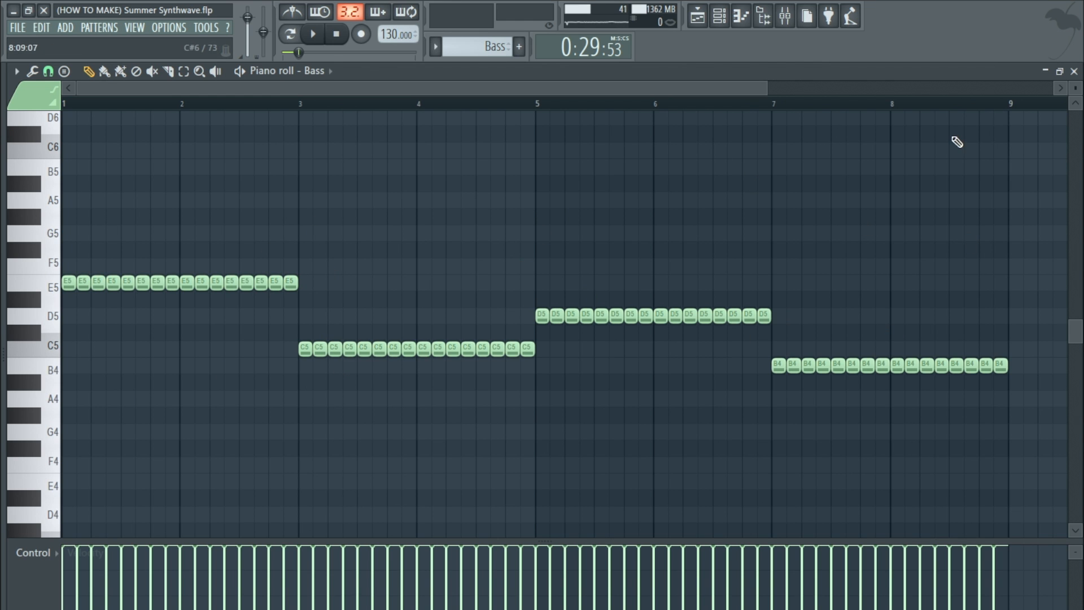
{"action": "left_click", "coordinate": [1074, 72]}
- Compare the Pad pattern's chords with the bass notes in the piano roll, and return to the playlist
{"action": "double_click", "coordinate": [489, 308]}
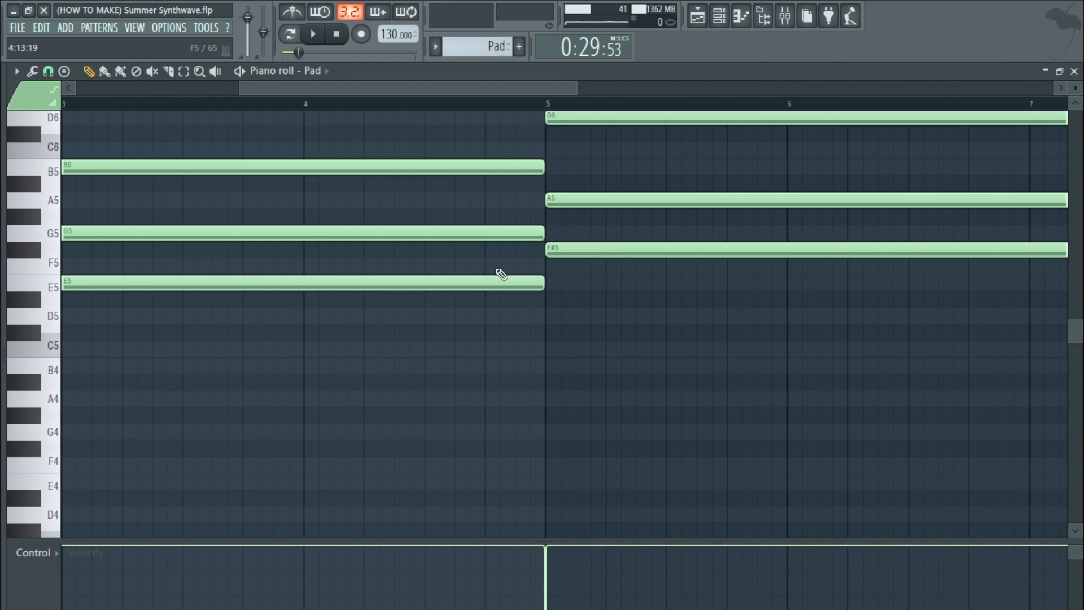
{"action": "left_click", "coordinate": [1075, 72]}
{"action": "left_click_drag", "start_coordinate": [456, 88], "coordinate": [329, 103]}
{"action": "scroll", "coordinate": [354, 176], "scroll_direction": "down", "scroll_amount": 3}
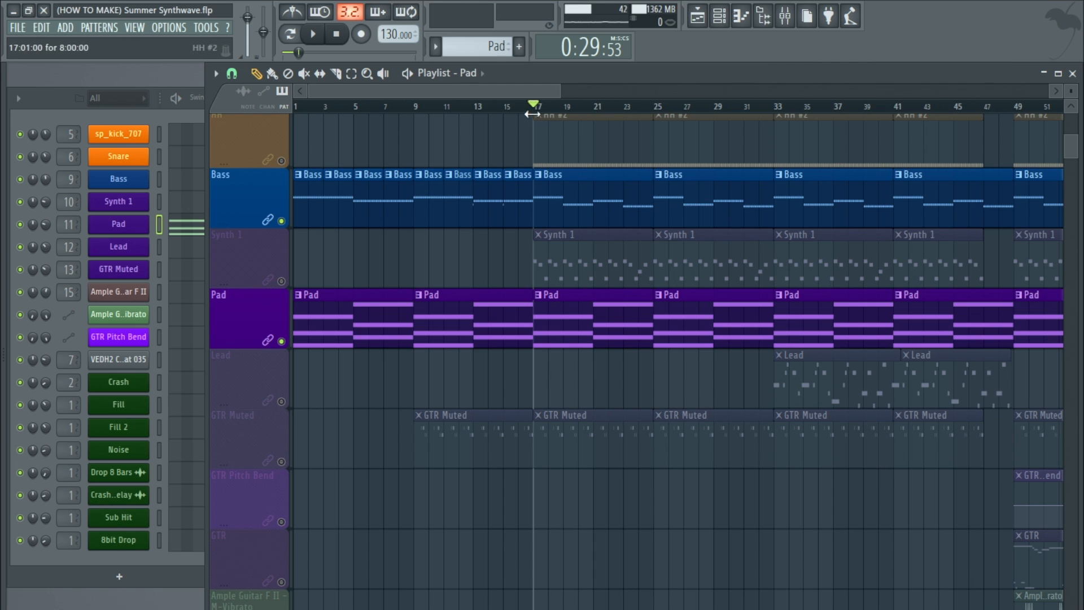
- Set the playback range to bars 17 through 24 and audition the Bass and Pad tracks together
{"action": "left_click_drag", "start_coordinate": [539, 107], "coordinate": [656, 107]}
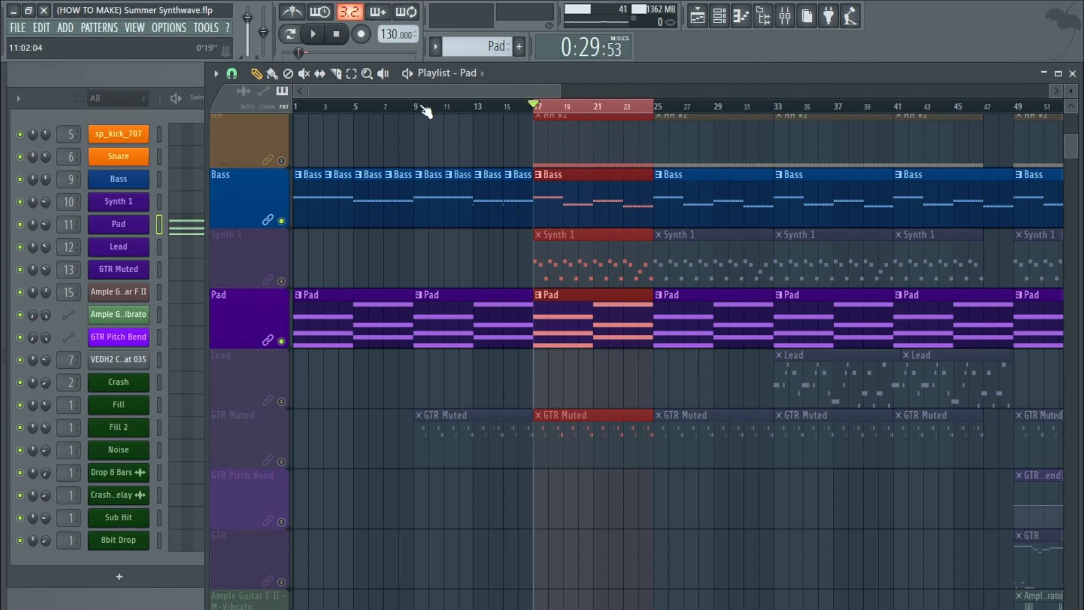
{"action": "left_click", "coordinate": [313, 34]}
{"action": "left_click", "coordinate": [466, 137]}
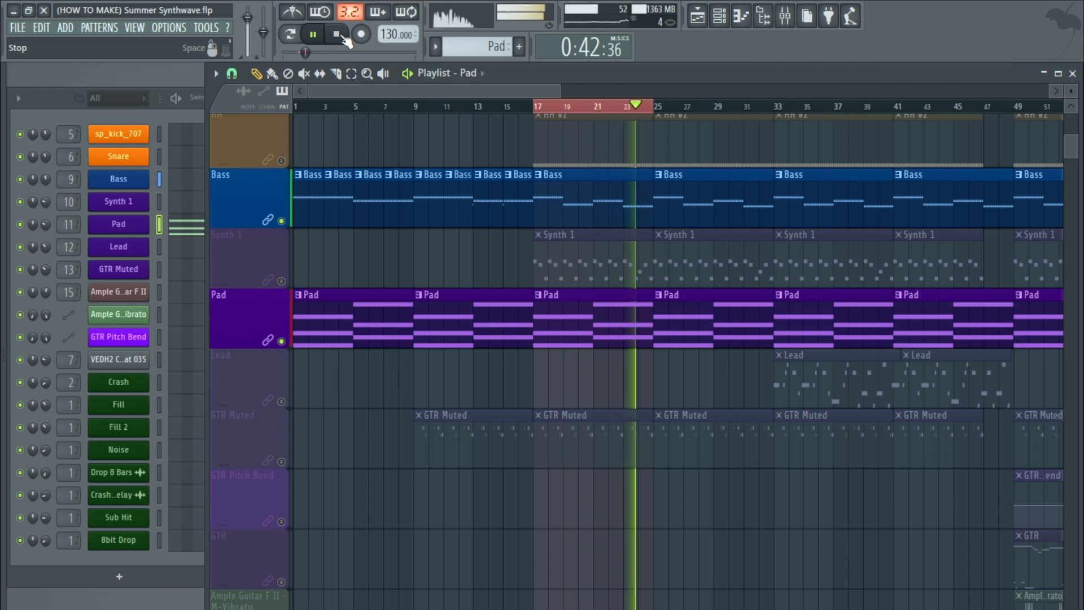
{"action": "left_click", "coordinate": [339, 35]}
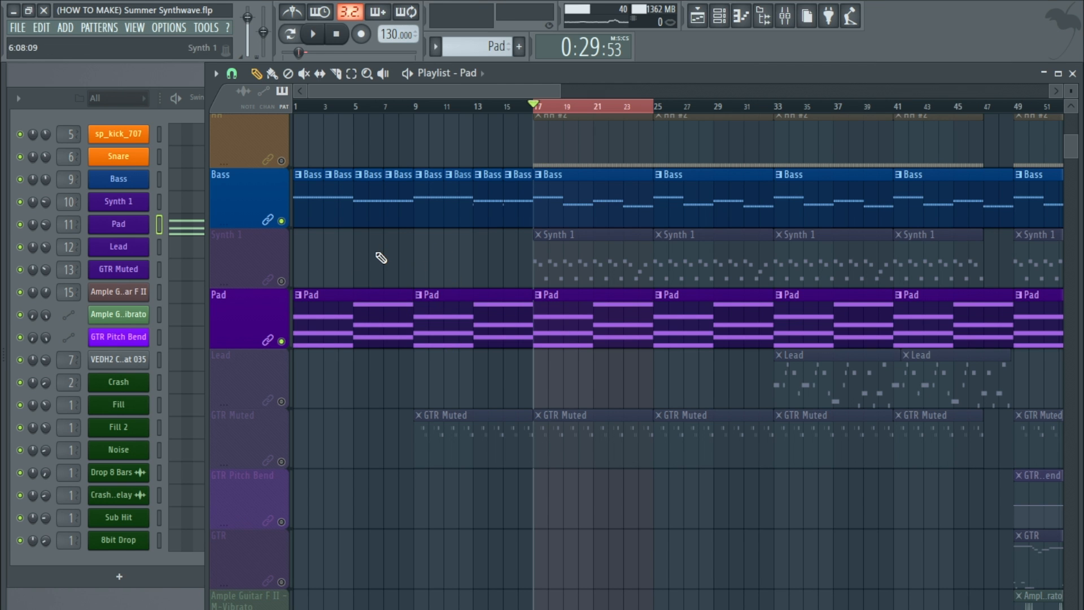
- Solo the Synth 1 track in the playlist and select its pattern at bar 17
{"action": "scroll", "coordinate": [381, 257], "scroll_direction": "down", "scroll_amount": 3, "text": "ctrl"}
{"action": "right_click", "coordinate": [282, 281]}
{"action": "scroll", "coordinate": [431, 251], "scroll_direction": "up", "scroll_amount": 5, "text": "ctrl"}
{"action": "scroll", "coordinate": [431, 252], "scroll_direction": "up", "scroll_amount": 1, "text": "alt"}
{"action": "left_click", "coordinate": [467, 245]}
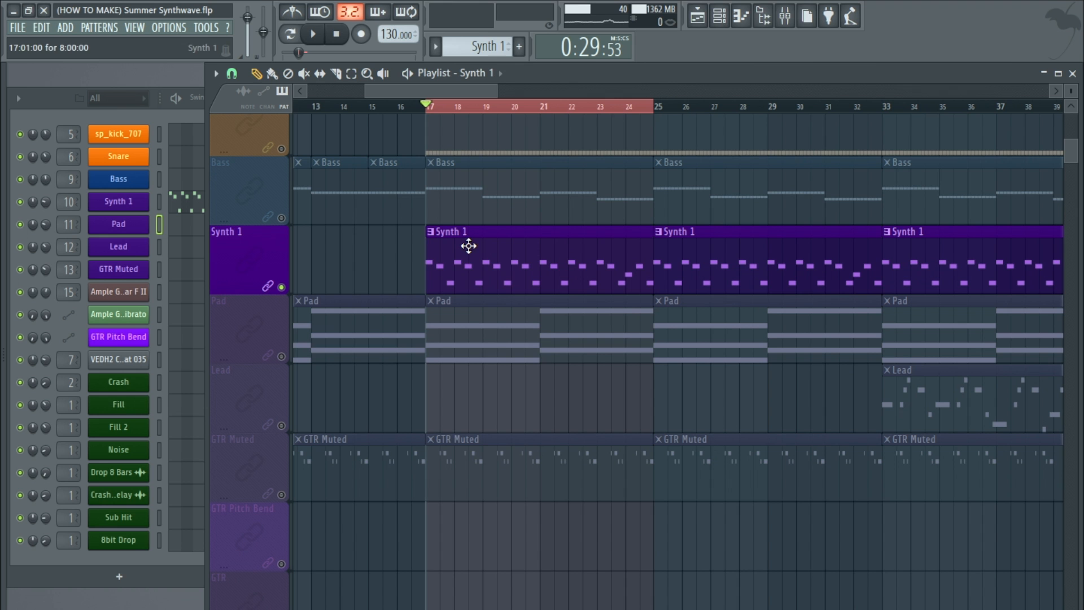
- Review the Pad channel's TAL U-No-LX sound with the PAD - Analog Pad preset, and close the plugin
{"action": "left_click", "coordinate": [130, 218]}
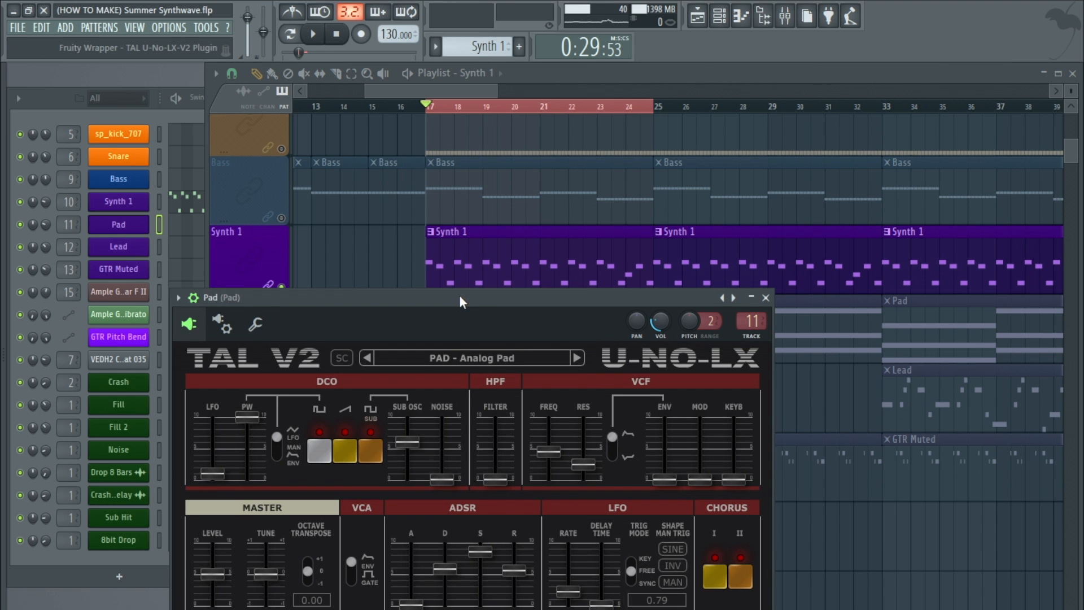
{"action": "left_click_drag", "start_coordinate": [462, 297], "coordinate": [520, 159]}
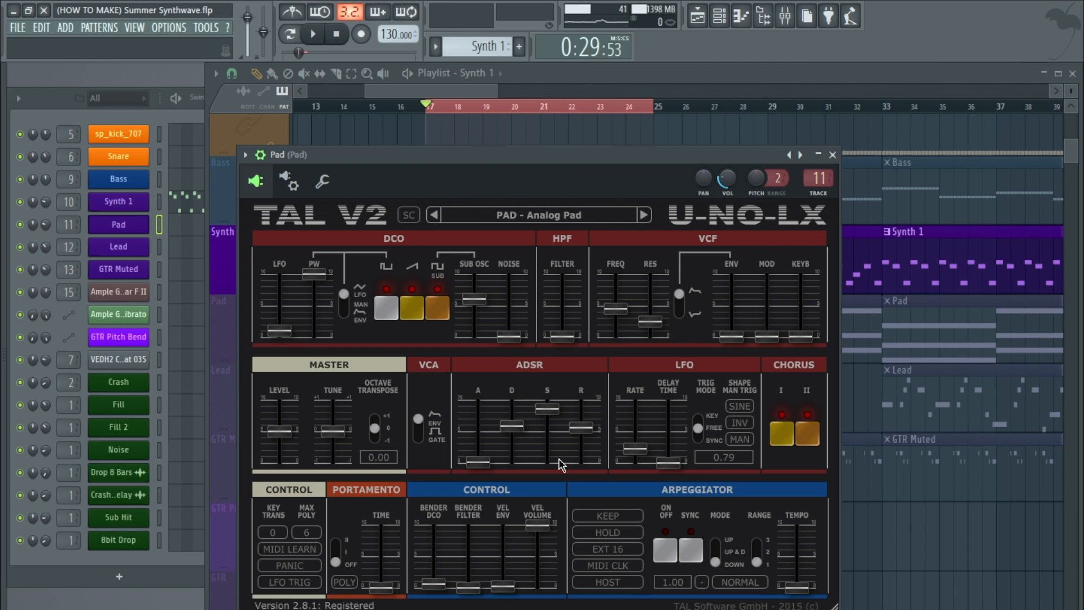
{"action": "left_click", "coordinate": [833, 156]}
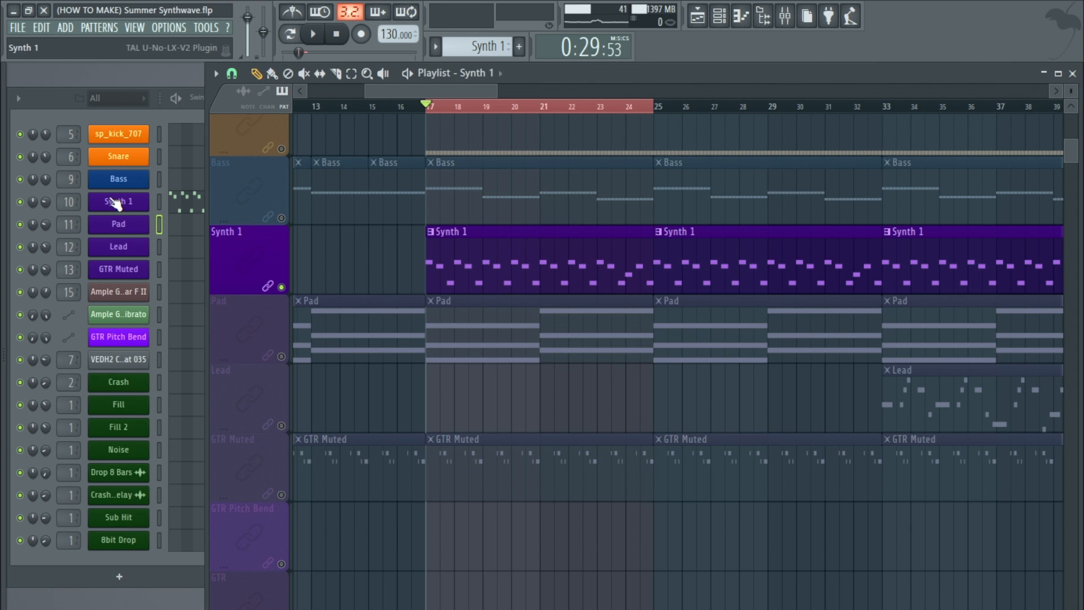
- Examine the notes of the Synth 1 pattern in the piano roll, close it, and review the pattern's repeats in the playlist
{"action": "double_click", "coordinate": [510, 261]}
{"action": "scroll", "coordinate": [508, 224], "scroll_direction": "down", "scroll_amount": 3}
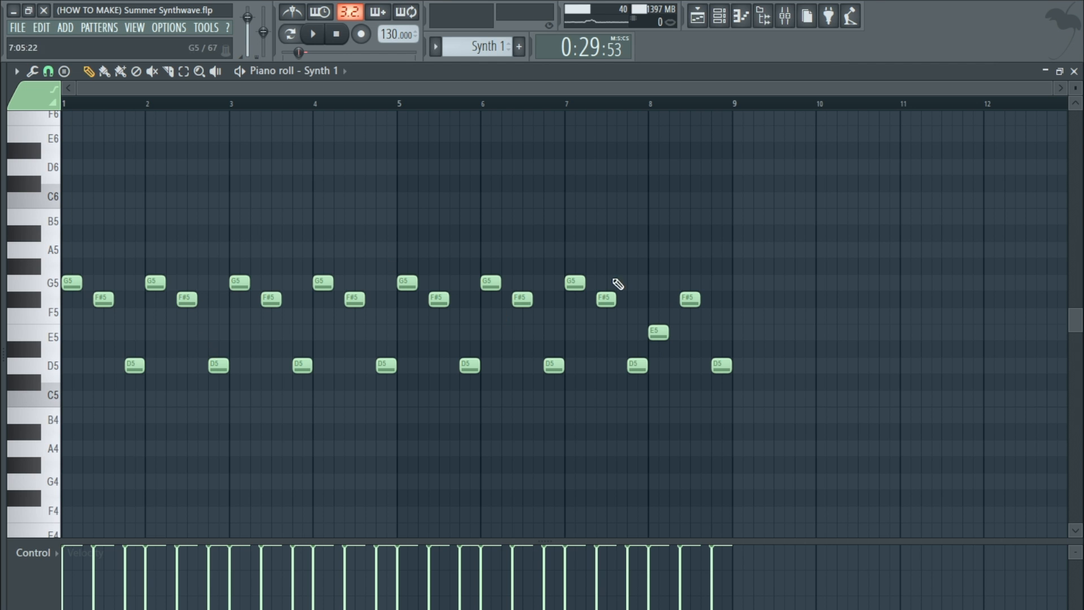
{"action": "left_click", "coordinate": [1074, 72]}
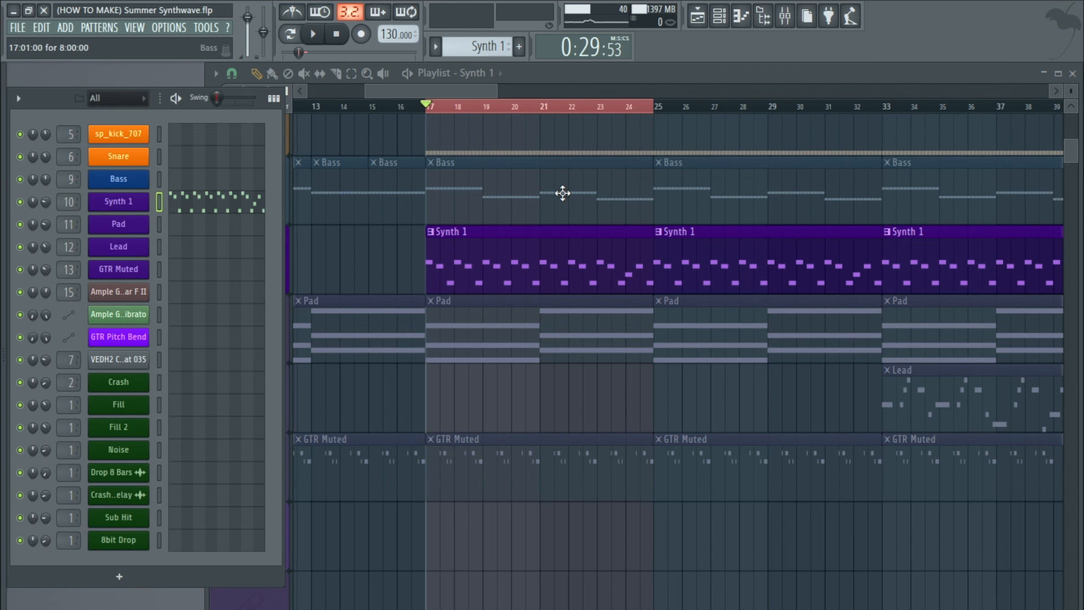
{"action": "scroll", "coordinate": [366, 261], "scroll_direction": "down", "scroll_amount": 3}
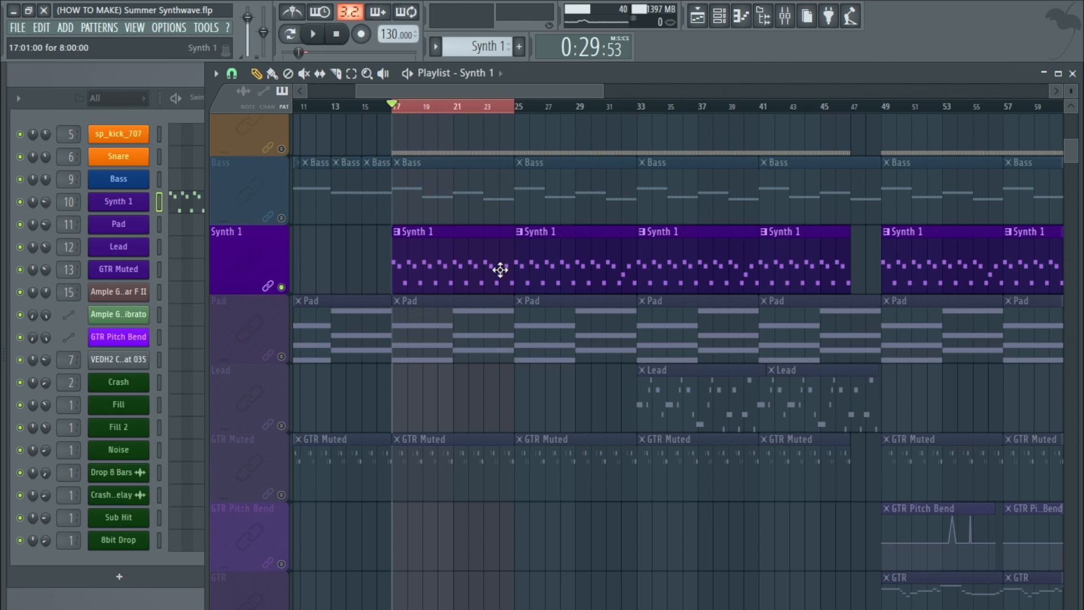
{"action": "scroll", "coordinate": [415, 331], "scroll_direction": "up", "scroll_amount": 3}
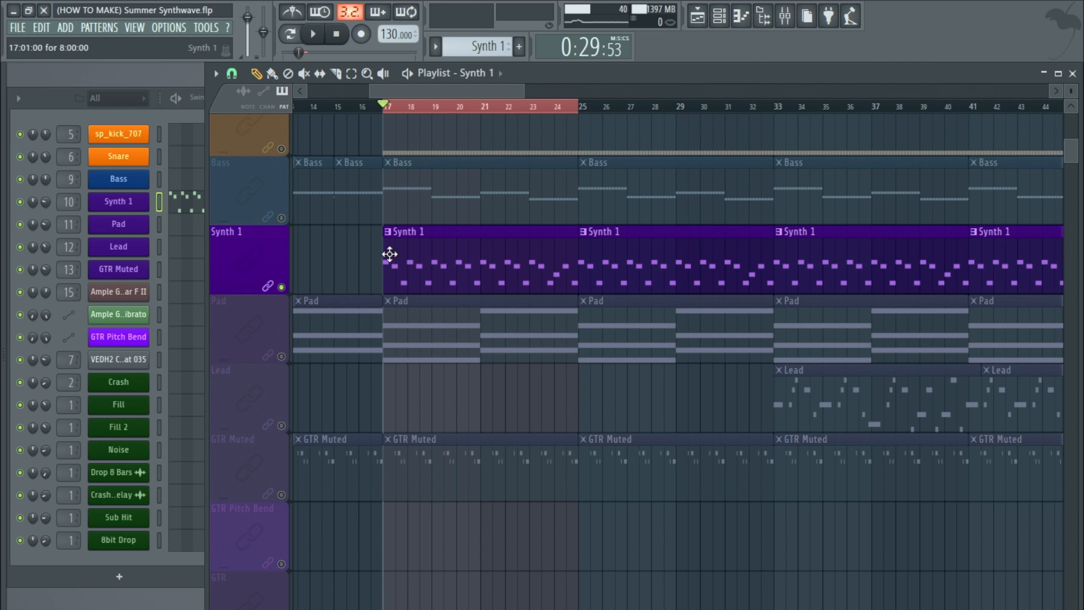
- Show the Synth 1 channel's TAL U-No-LX sound and play its pattern in pattern mode
{"action": "left_click", "coordinate": [142, 203]}
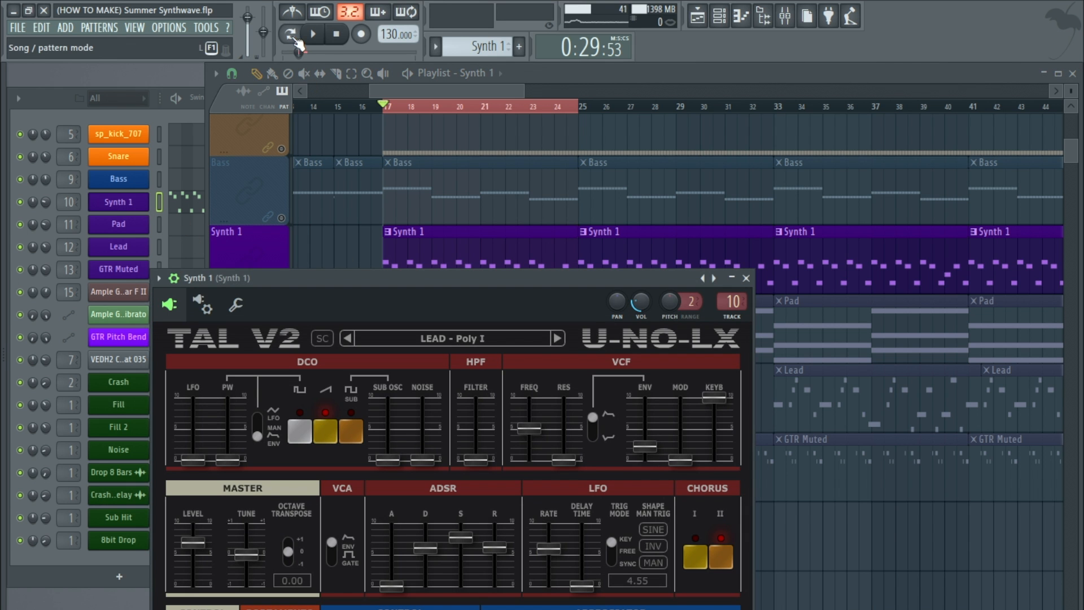
{"action": "left_click", "coordinate": [291, 35]}
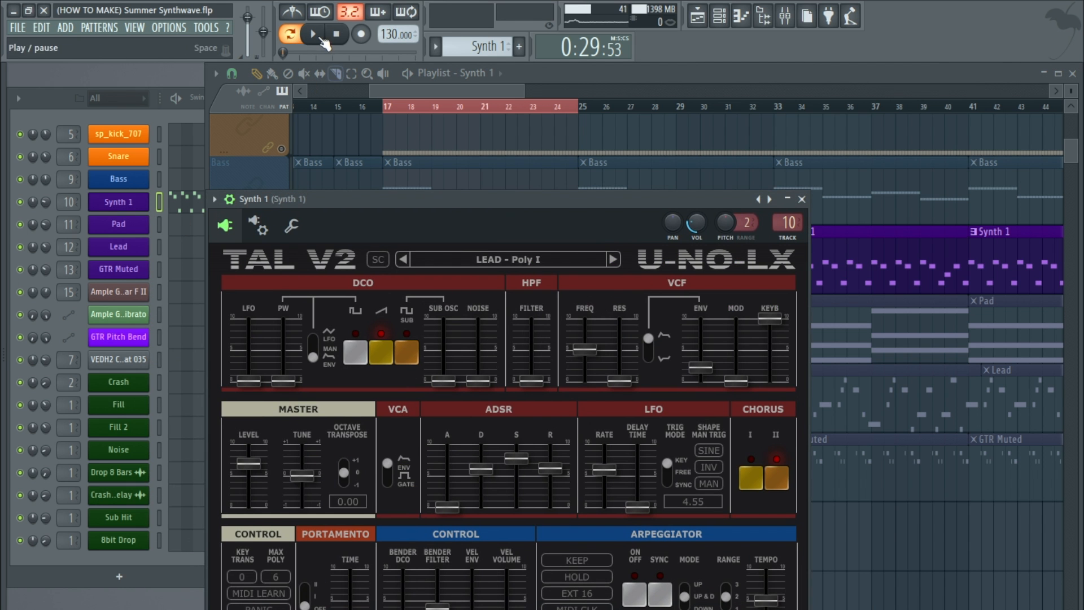
{"action": "left_click", "coordinate": [321, 41]}
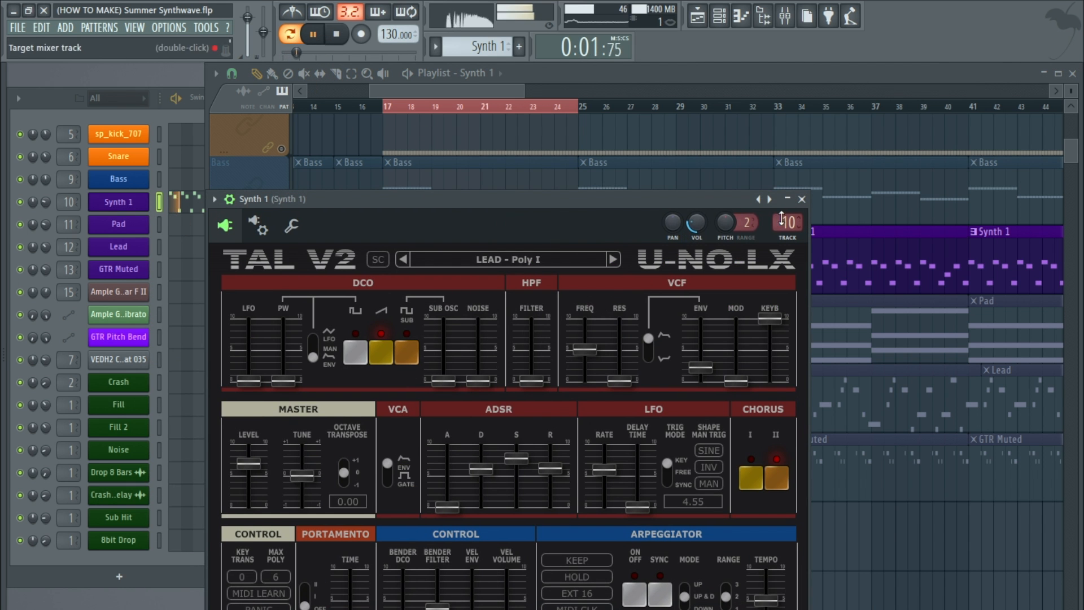
- Inspect the FabFilter Pro-Q 2 low cut on the Synth 1 mixer insert, restarting the pattern's playback to hear it
{"action": "key", "text": "F9"}
{"action": "left_click", "coordinate": [858, 263]}
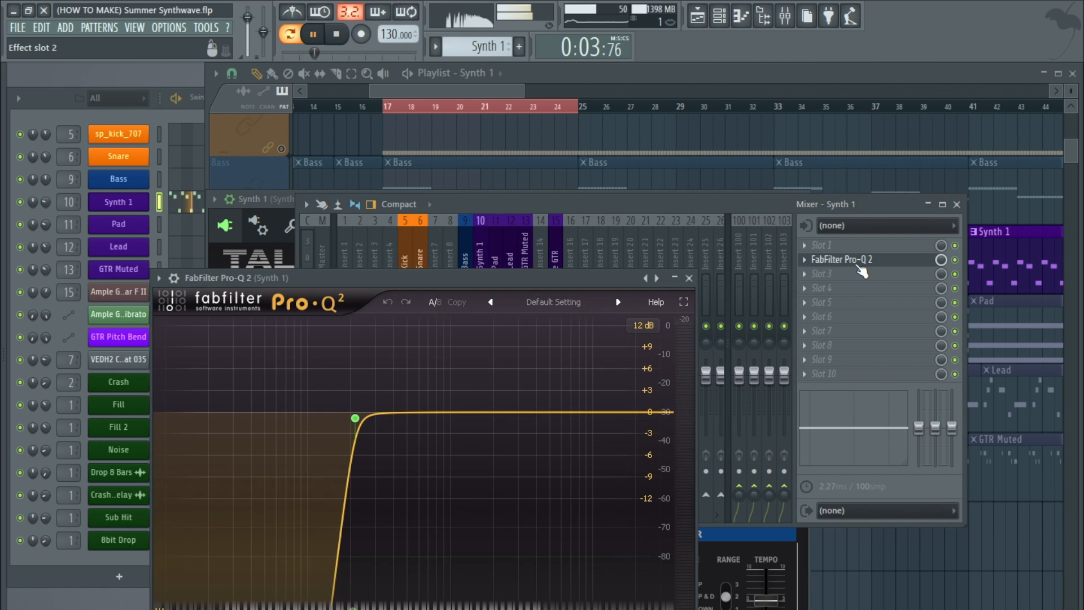
{"action": "key", "text": "space"}
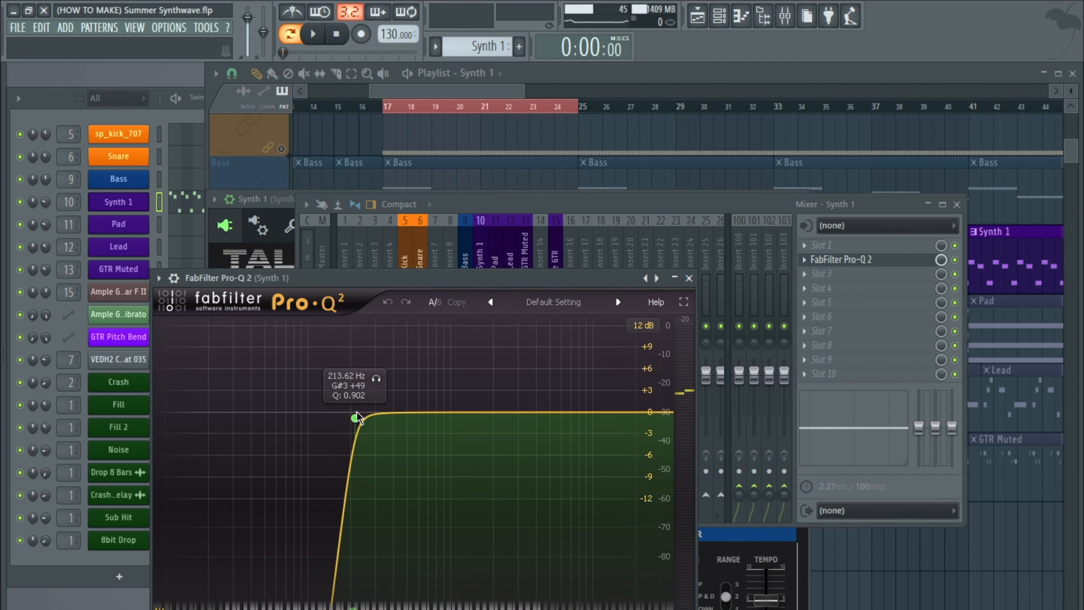
{"action": "key", "text": "space"}
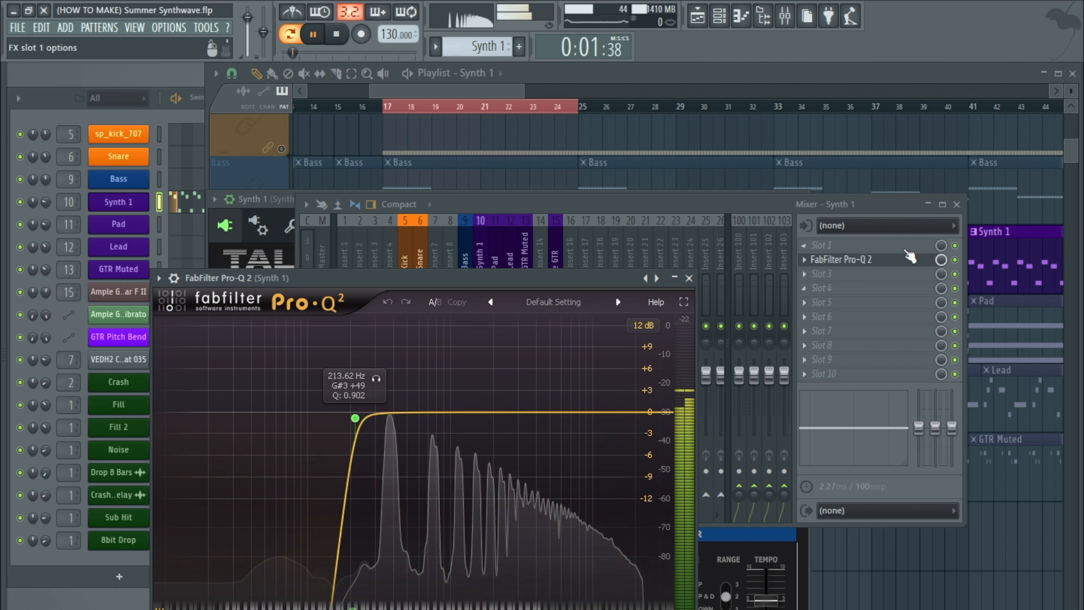
- Bypass FabFilter Pro-Q 2 on the Synth 1 insert, close the mixer and plugin windows, and stop playback
{"action": "left_click", "coordinate": [954, 260]}
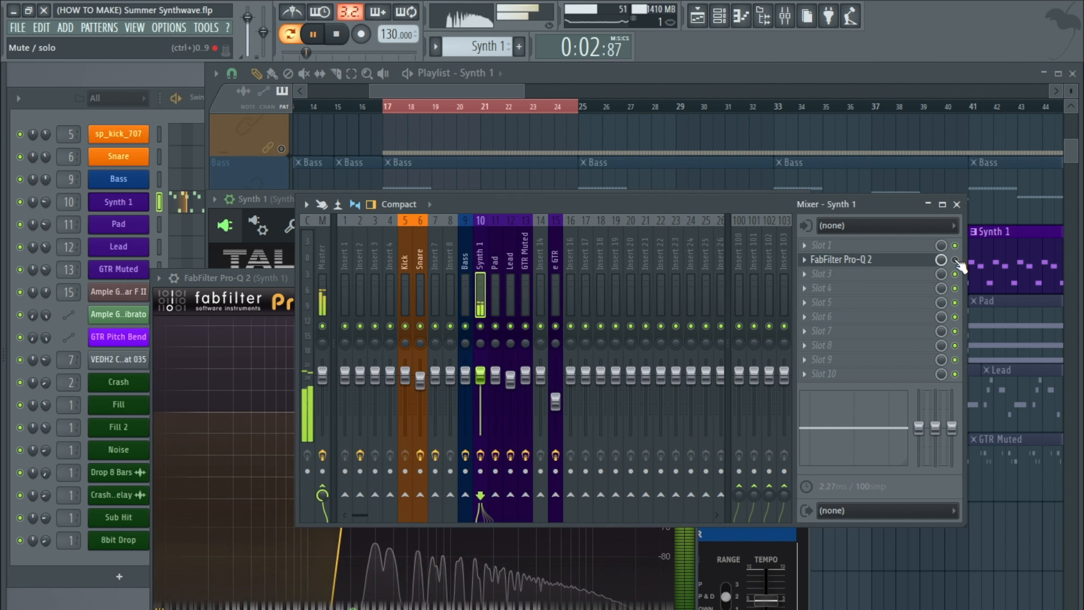
{"action": "left_click", "coordinate": [957, 205]}
{"action": "left_click", "coordinate": [690, 278]}
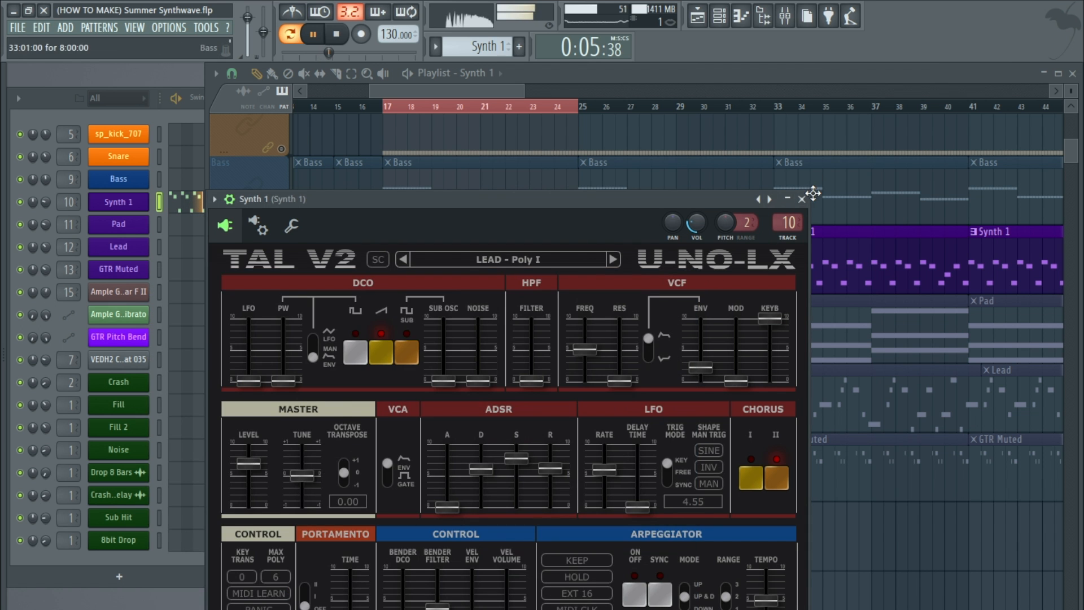
{"action": "left_click", "coordinate": [802, 198]}
{"action": "key", "text": "space"}
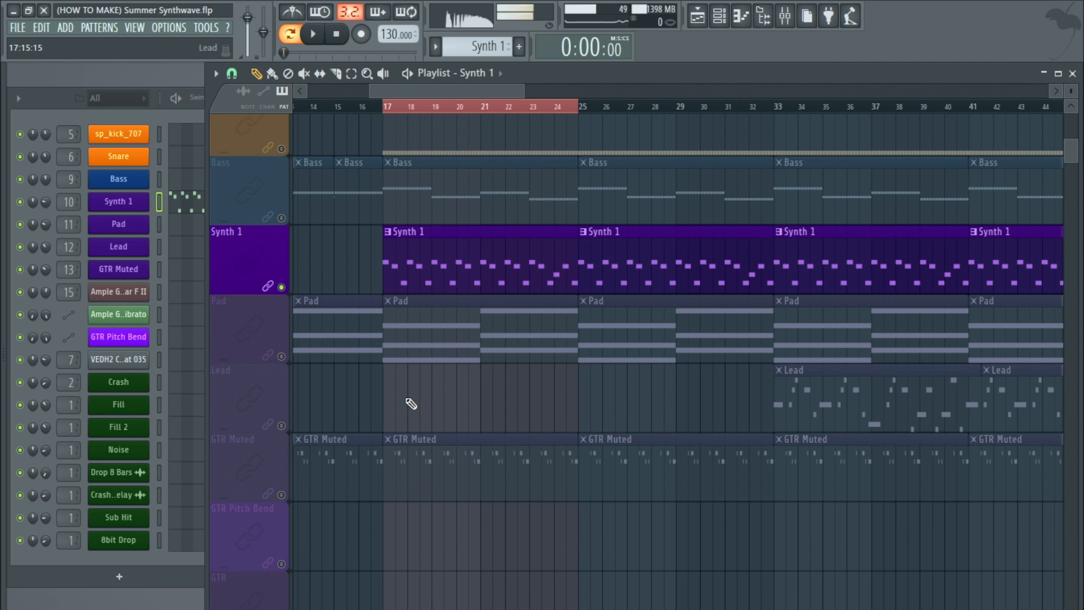
- Solo the GTR Muted track and set the playback range to bars 9 through 16
{"action": "scroll", "coordinate": [414, 404], "scroll_direction": "down", "scroll_amount": 5}
{"action": "scroll", "coordinate": [316, 381], "scroll_direction": "up", "scroll_amount": 5}
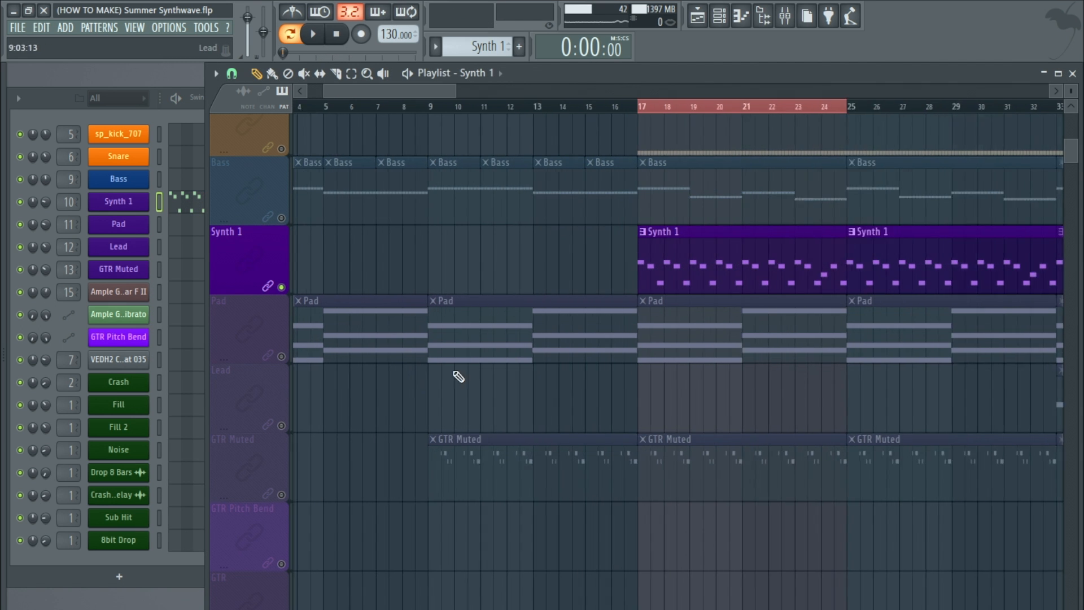
{"action": "left_click", "coordinate": [286, 500]}
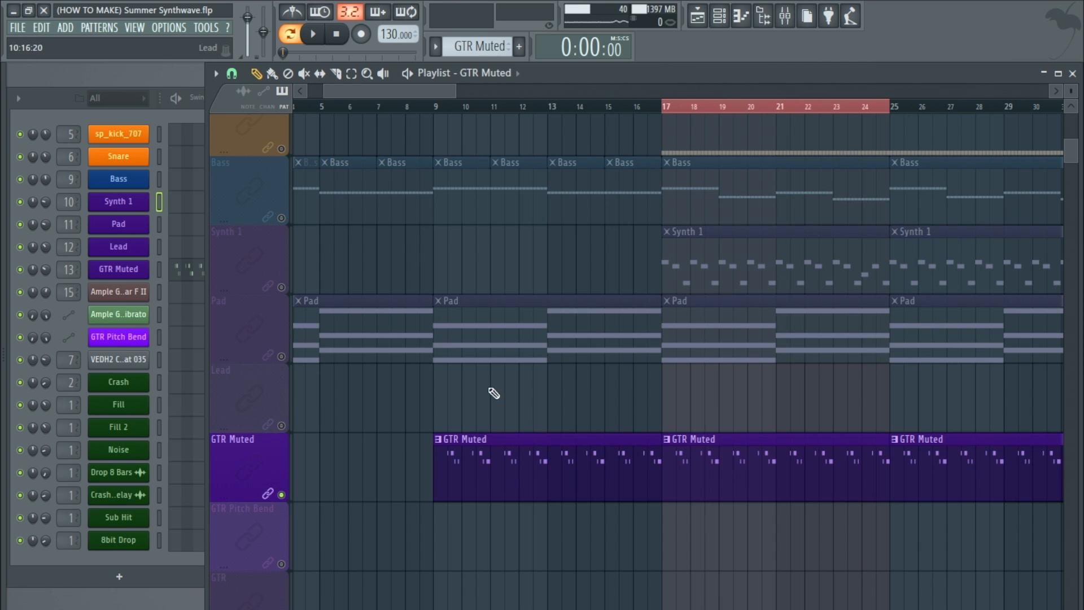
{"action": "left_click_drag", "start_coordinate": [435, 106], "coordinate": [649, 119]}
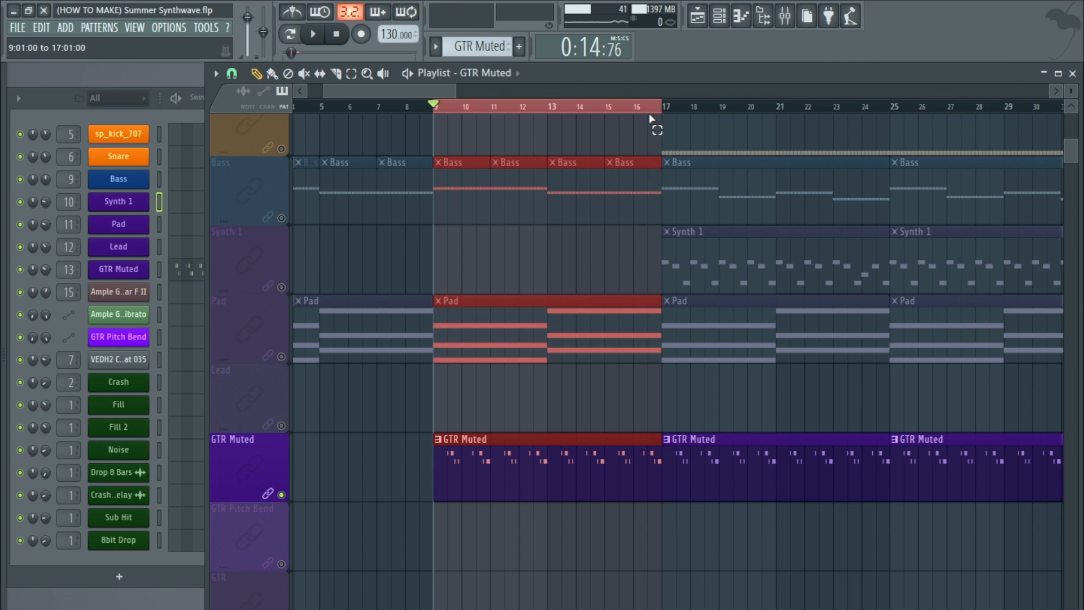
- Examine and audition the GTR Muted pattern's notes in the piano roll, and close it
{"action": "double_click", "coordinate": [544, 459]}
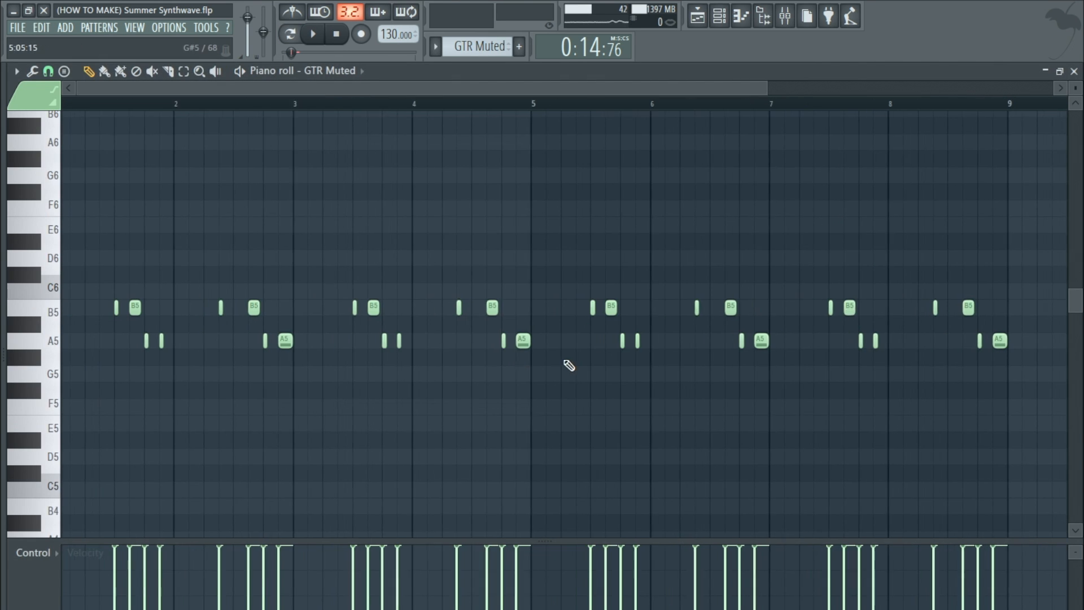
{"action": "left_click", "coordinate": [313, 34]}
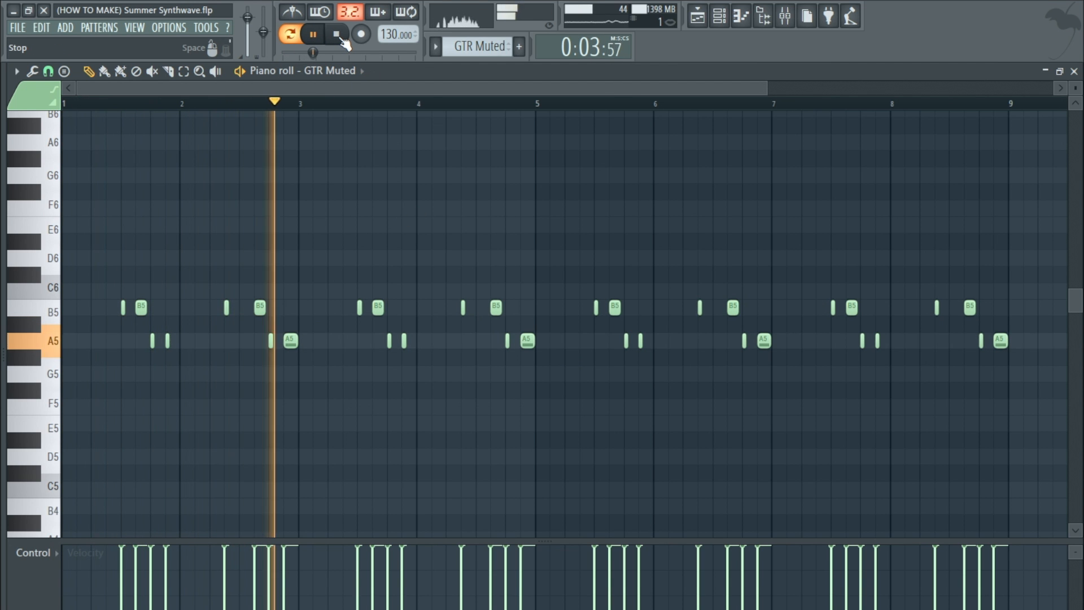
{"action": "left_click", "coordinate": [337, 35]}
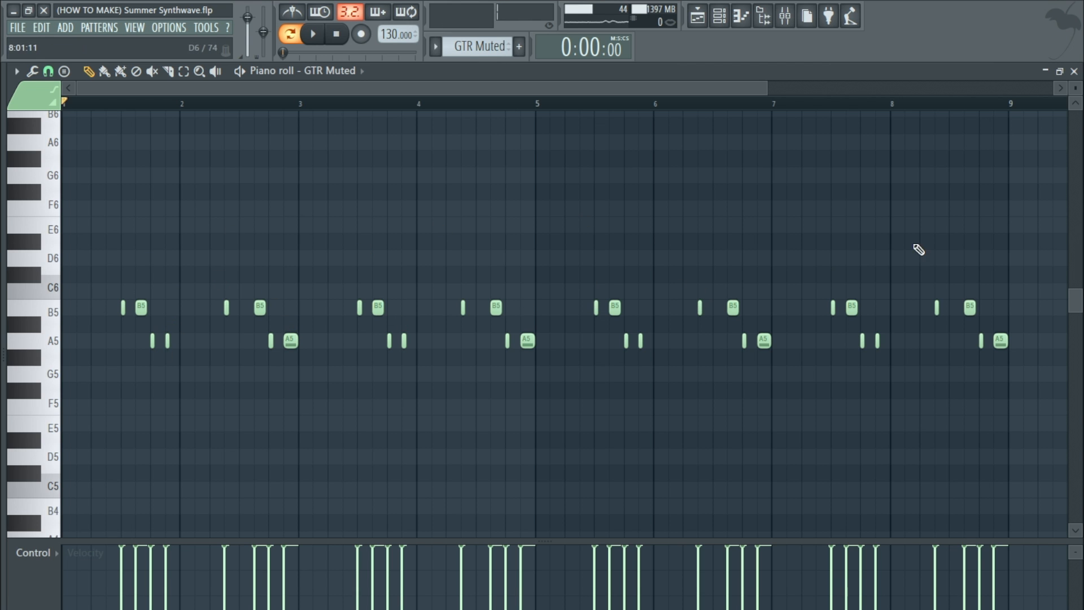
{"action": "left_click", "coordinate": [1073, 72]}
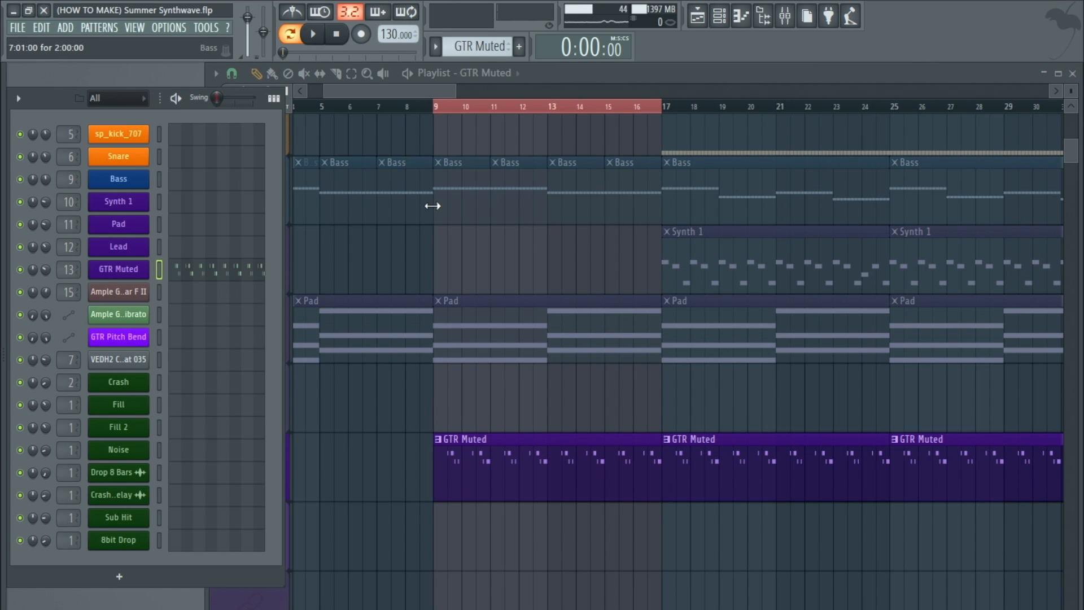
- Review the GTR Muted channel's Nexus preset GT Muted Clean 1 and the Kickstart effect on its mixer insert, and close them
{"action": "left_click", "coordinate": [145, 276]}
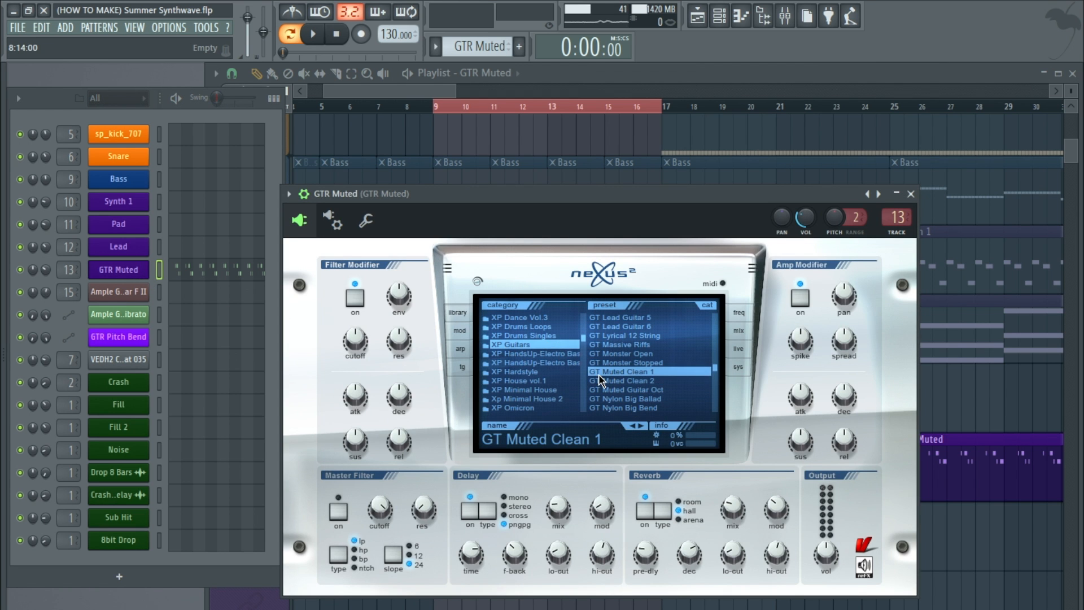
{"action": "double_click", "coordinate": [898, 219]}
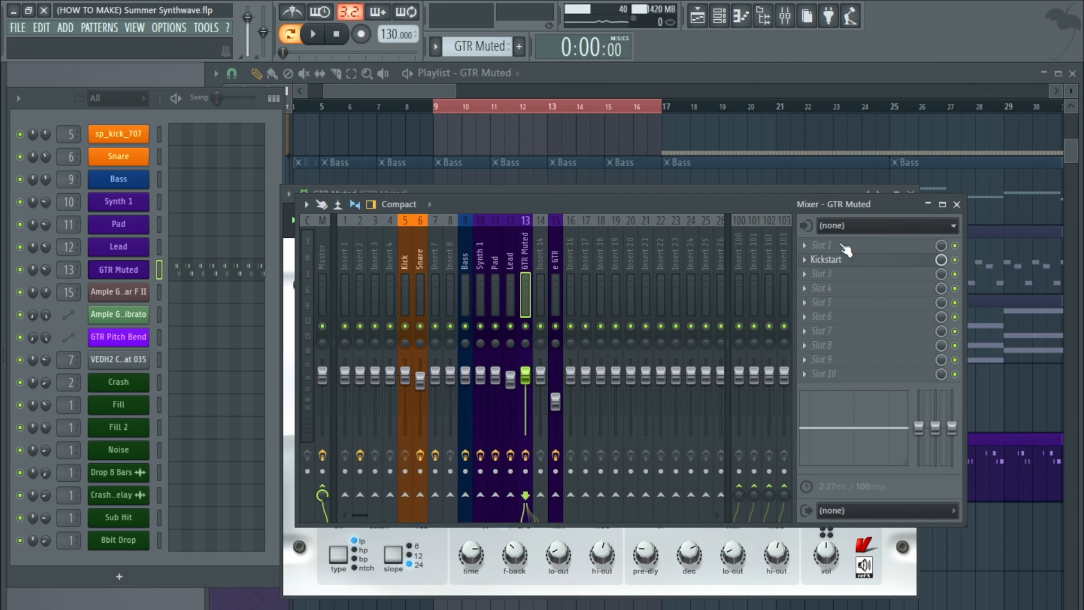
{"action": "left_click", "coordinate": [826, 261]}
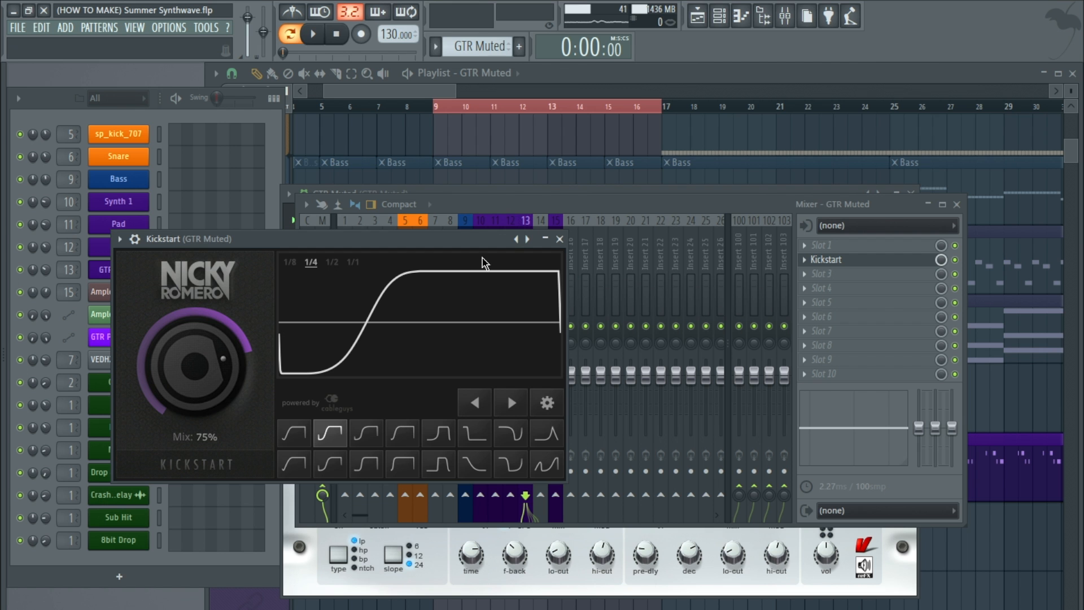
{"action": "left_click", "coordinate": [559, 239]}
{"action": "left_click", "coordinate": [956, 204]}
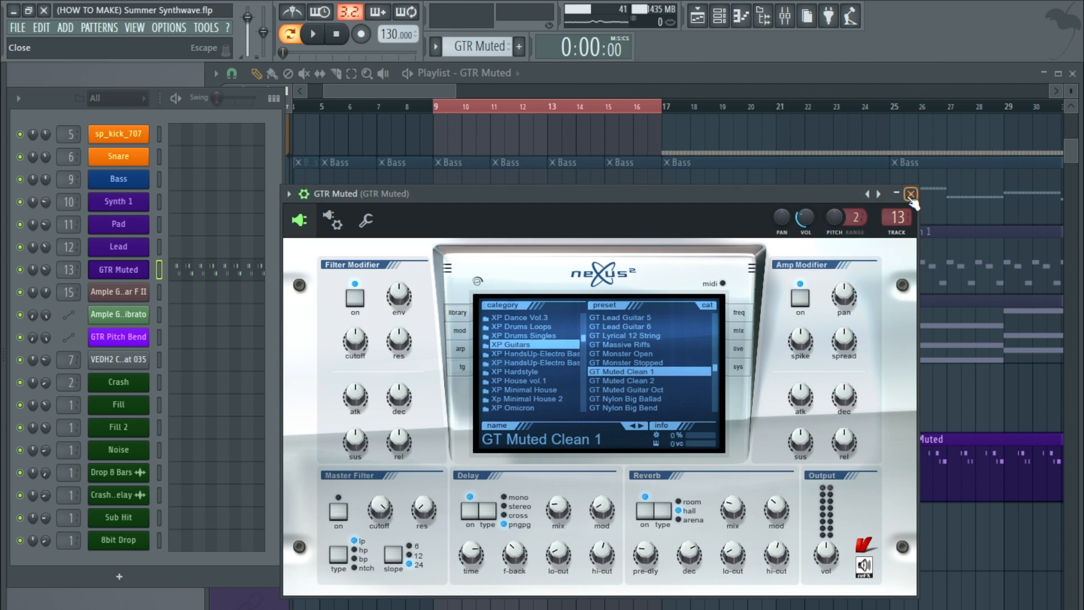
{"action": "left_click", "coordinate": [911, 194]}
- Audition the GTR Muted pattern, clear the bars 9–16 playback range, and stop playback in song mode
{"action": "left_click", "coordinate": [429, 276]}
{"action": "left_click", "coordinate": [312, 34]}
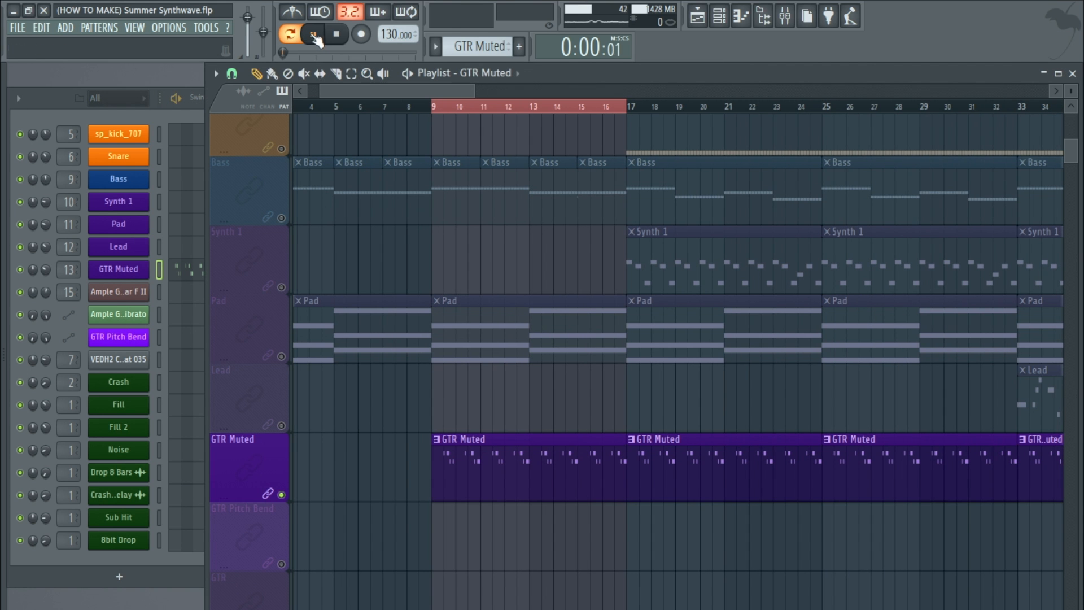
{"action": "scroll", "coordinate": [429, 261], "scroll_direction": "up", "scroll_amount": 2}
{"action": "scroll", "coordinate": [426, 259], "scroll_direction": "up", "scroll_amount": 2}
{"action": "scroll", "coordinate": [410, 257], "scroll_direction": "down", "scroll_amount": 4}
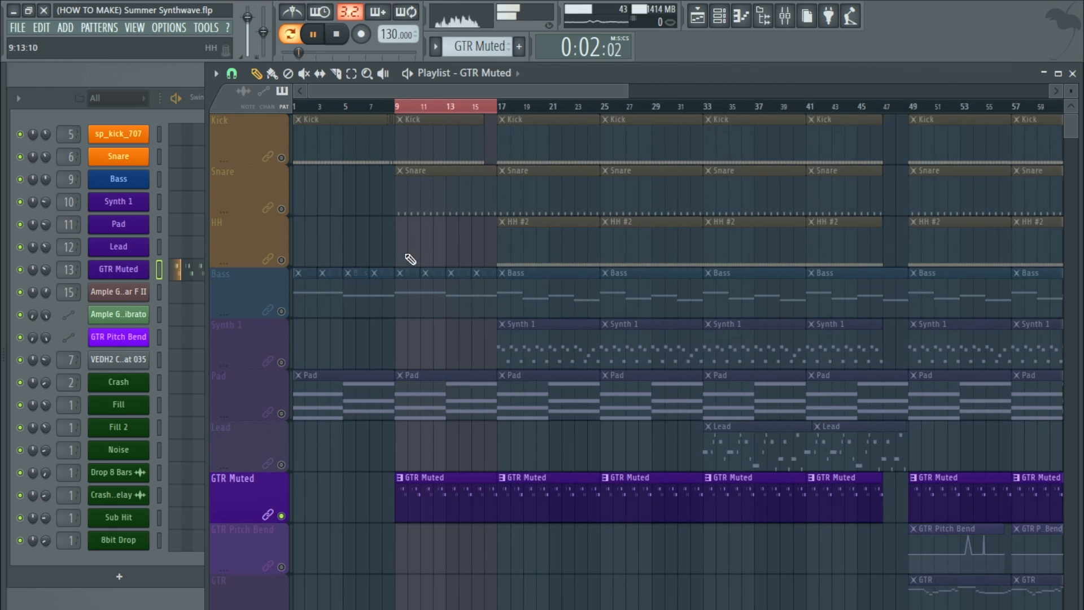
{"action": "double_click", "coordinate": [423, 107]}
{"action": "left_click", "coordinate": [337, 34]}
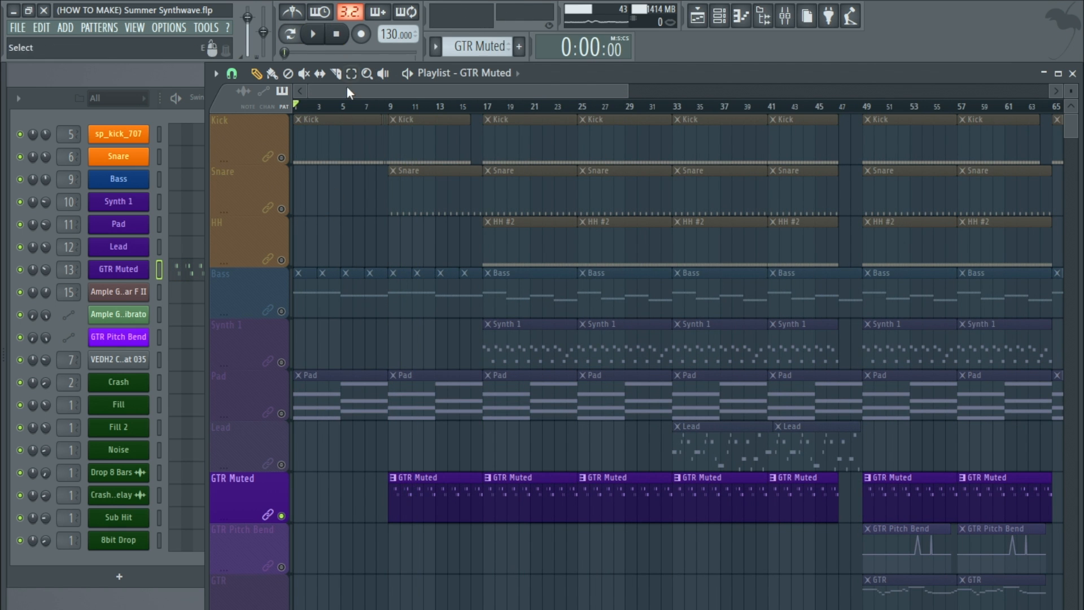
- Unmute the Kick, Snare, HH, Bass, Synth 1 and Pad tracks and audition them together with GTR Muted, and stop playback
{"action": "left_click_drag", "start_coordinate": [282, 160], "coordinate": [279, 212]}
{"action": "left_click_drag", "start_coordinate": [272, 262], "coordinate": [274, 436]}
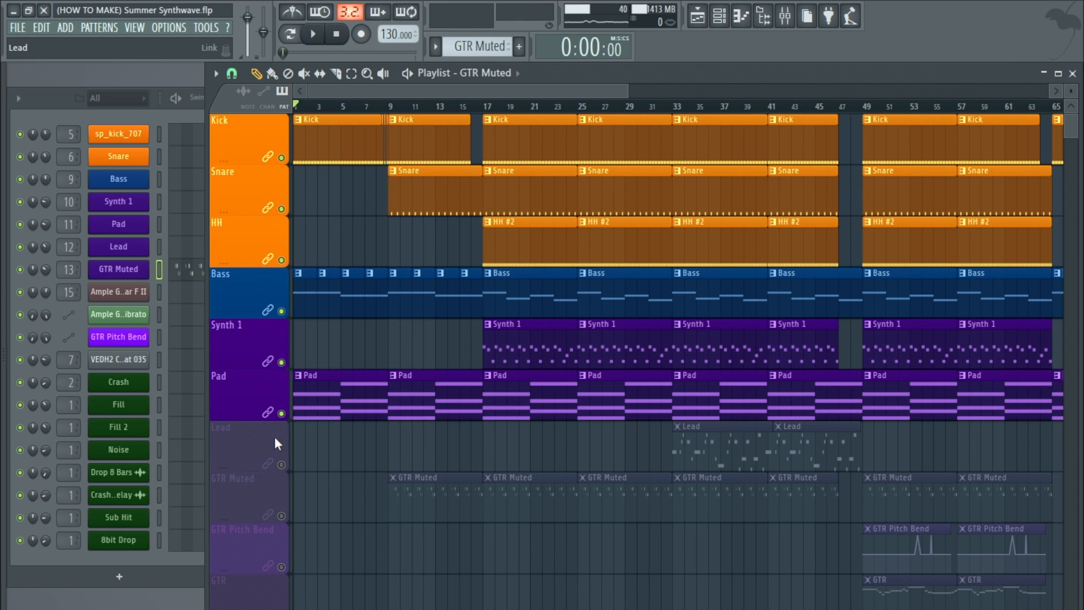
{"action": "left_click", "coordinate": [277, 499]}
{"action": "key", "text": "space"}
{"action": "left_click", "coordinate": [447, 106]}
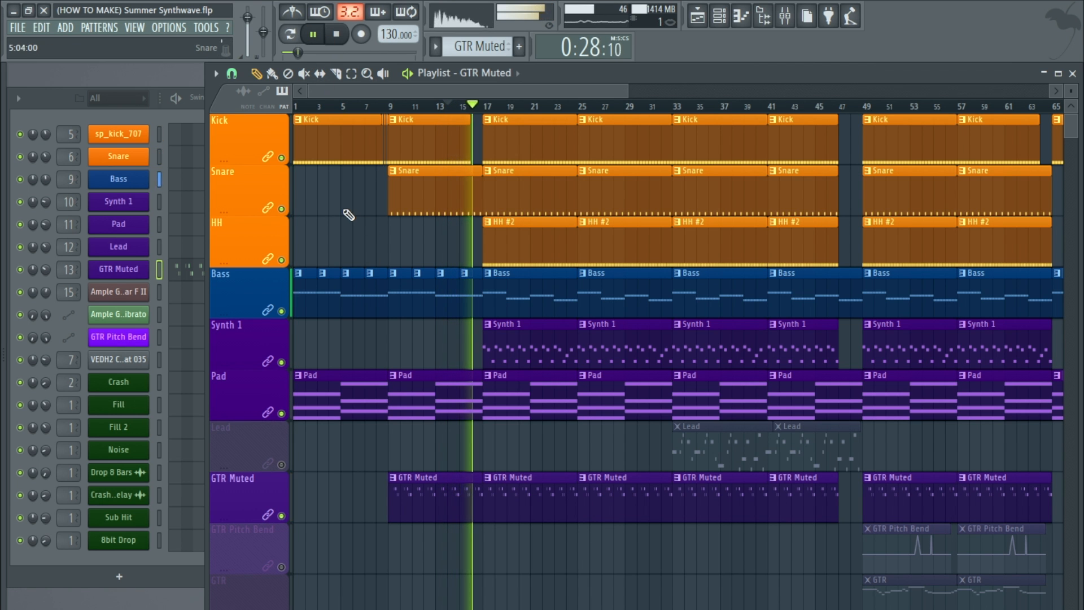
{"action": "left_click", "coordinate": [352, 36]}
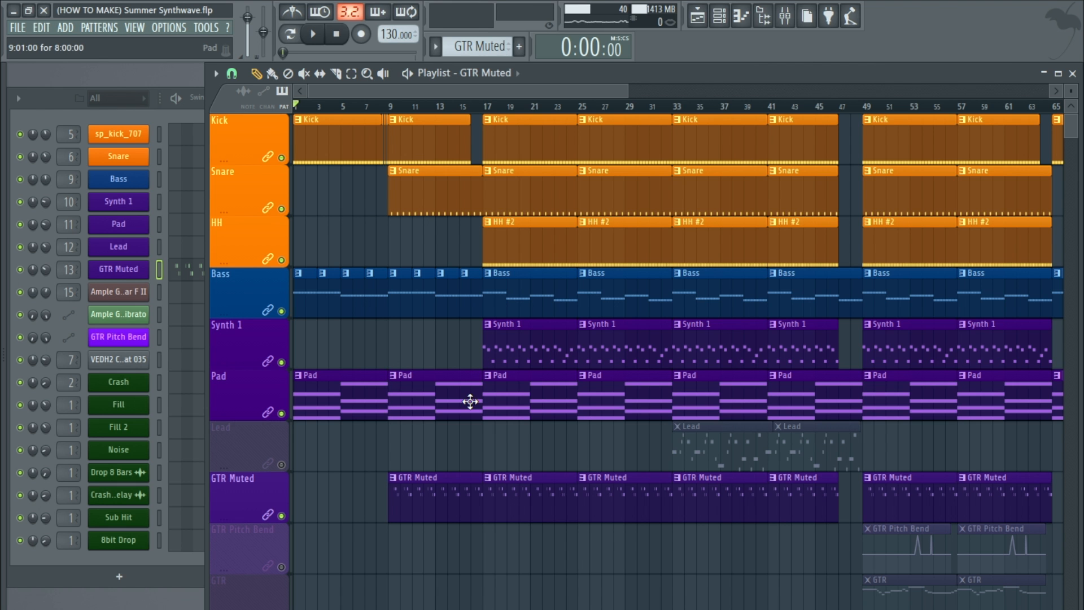
- Solo the Lead track and audition its pattern with the channel's TAL U-NO-LX instrument window open
{"action": "scroll", "coordinate": [753, 438], "scroll_direction": "up", "scroll_amount": 5}
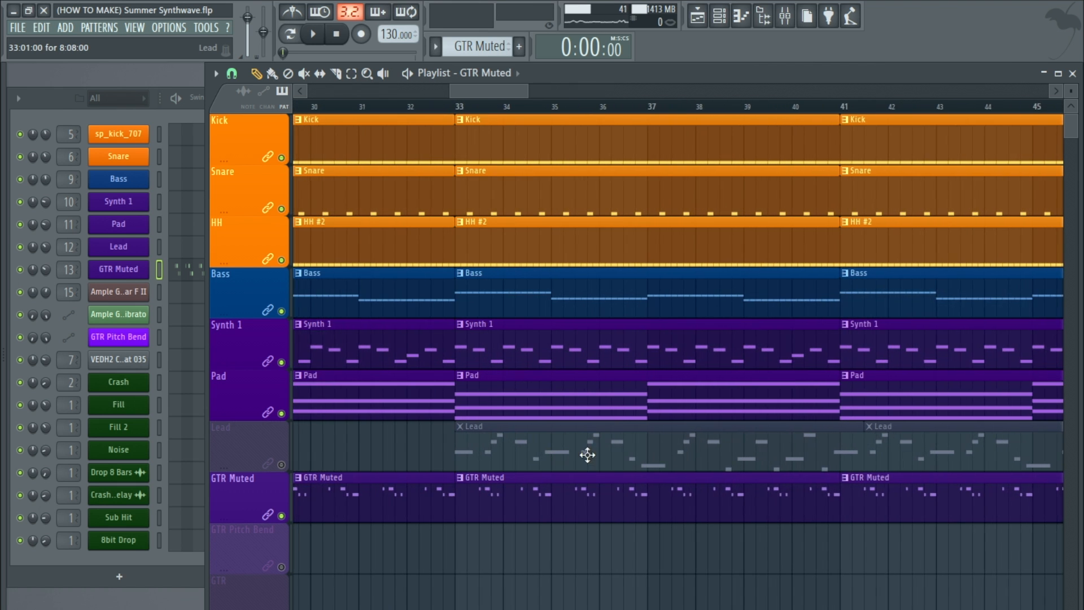
{"action": "left_click", "coordinate": [282, 464], "text": "ctrl"}
{"action": "left_click", "coordinate": [525, 457]}
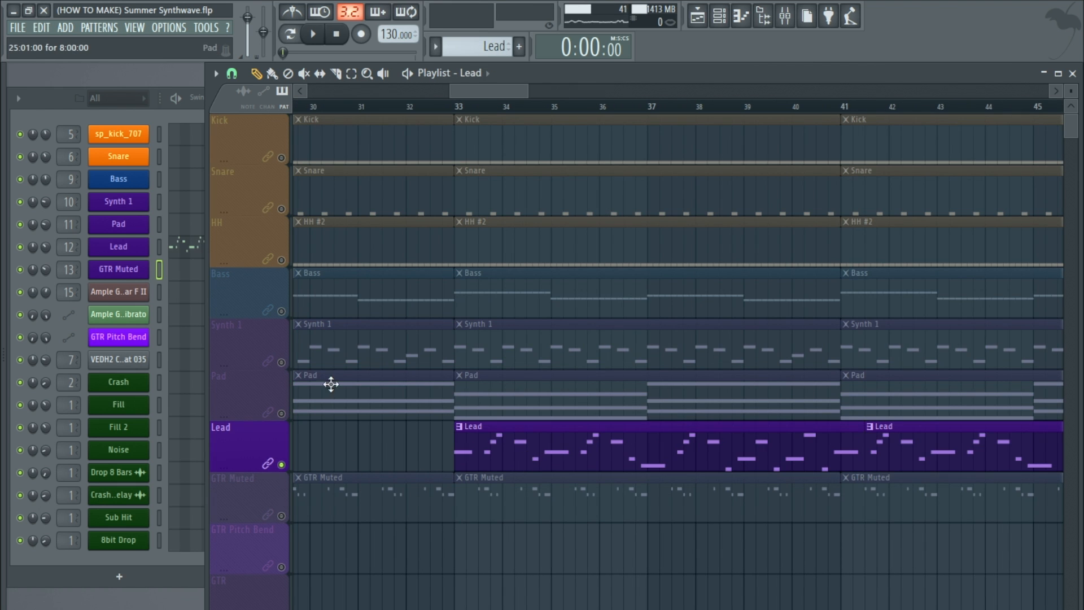
{"action": "left_click", "coordinate": [149, 248]}
{"action": "key", "text": "space"}
{"action": "left_click_drag", "start_coordinate": [393, 154], "coordinate": [615, 135]}
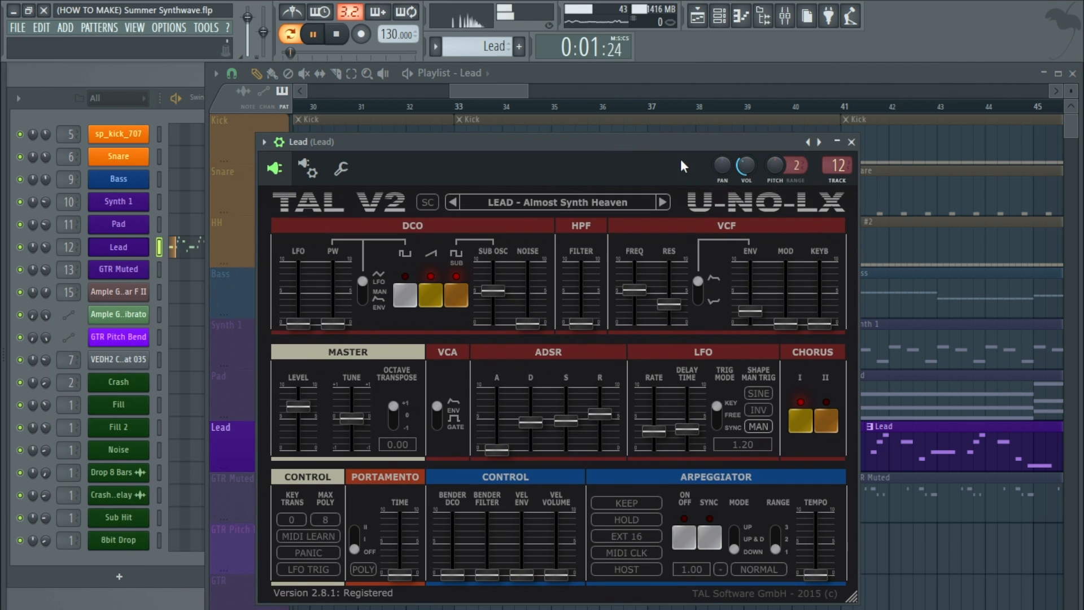
- Examine the Lead pattern's notes in the piano roll during playback, stop playback and close the piano roll
{"action": "right_click", "coordinate": [139, 252]}
{"action": "left_click", "coordinate": [202, 249]}
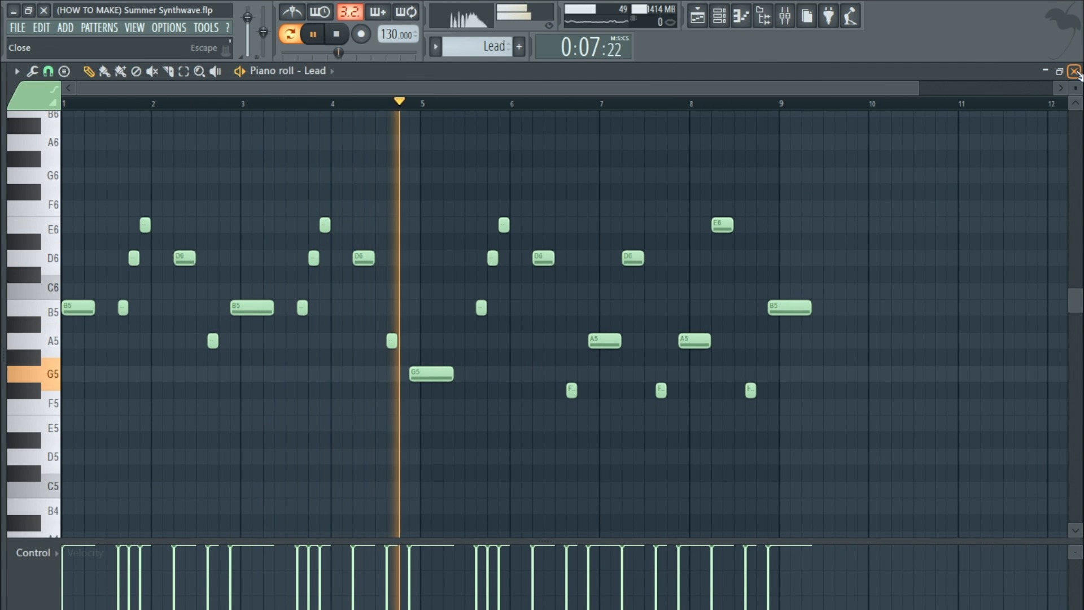
{"action": "left_click", "coordinate": [337, 36]}
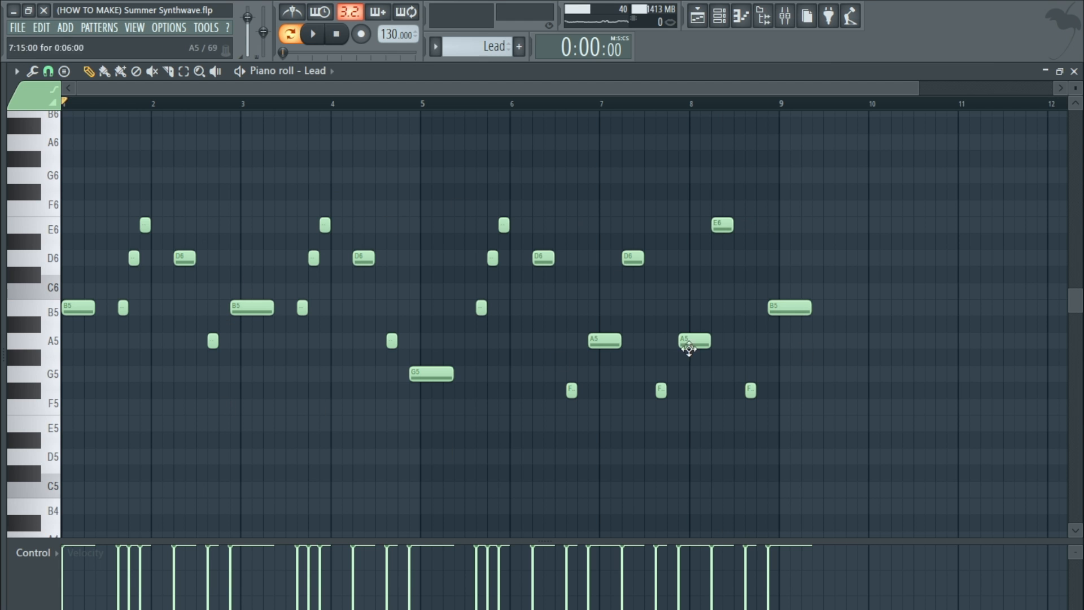
{"action": "left_click", "coordinate": [1073, 71]}
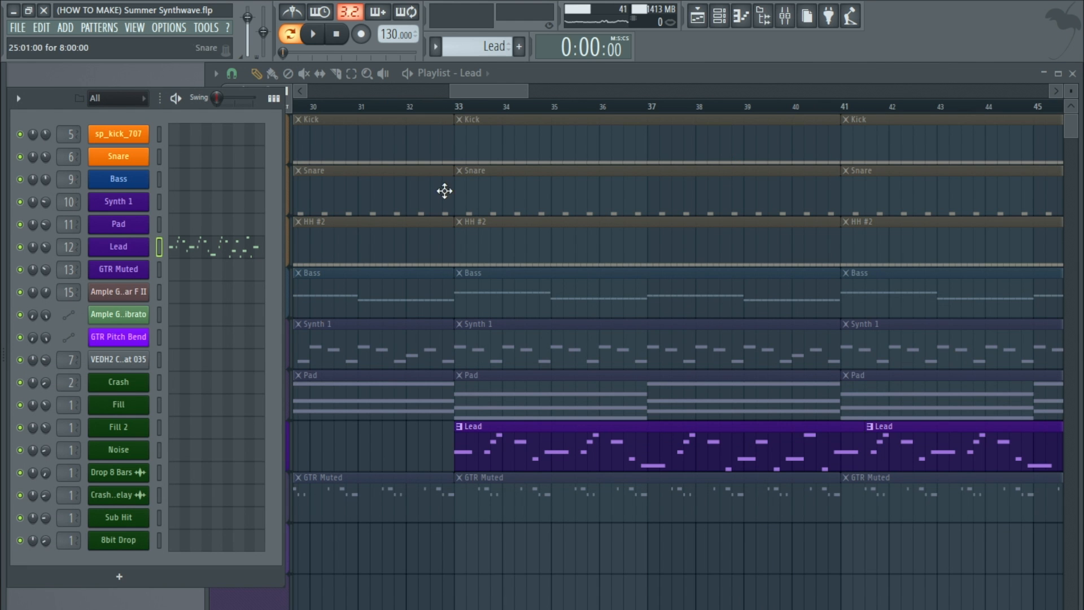
- Review the FabFilter Pro-Q 2 equalizer curve on the Lead mixer insert and close the plugin window
{"action": "double_click", "coordinate": [70, 247]}
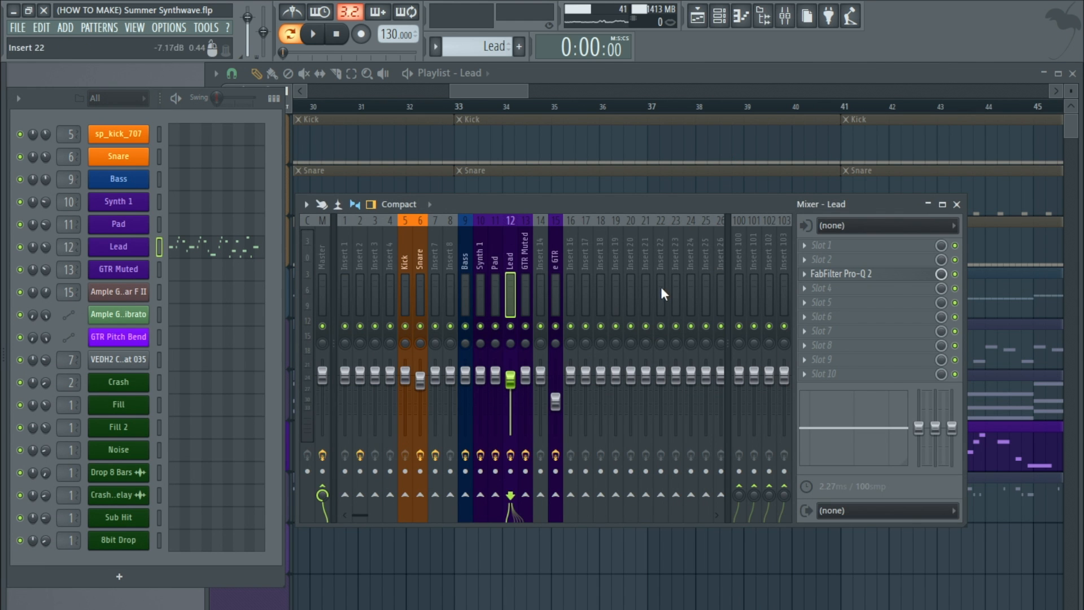
{"action": "left_click", "coordinate": [888, 285]}
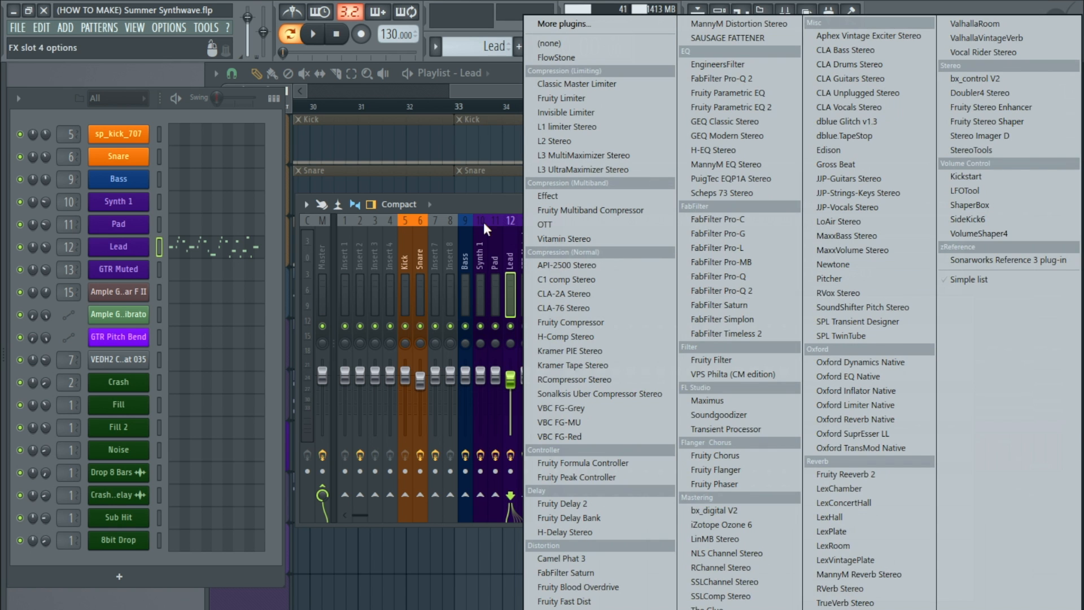
{"action": "left_click", "coordinate": [478, 210]}
{"action": "left_click", "coordinate": [889, 276]}
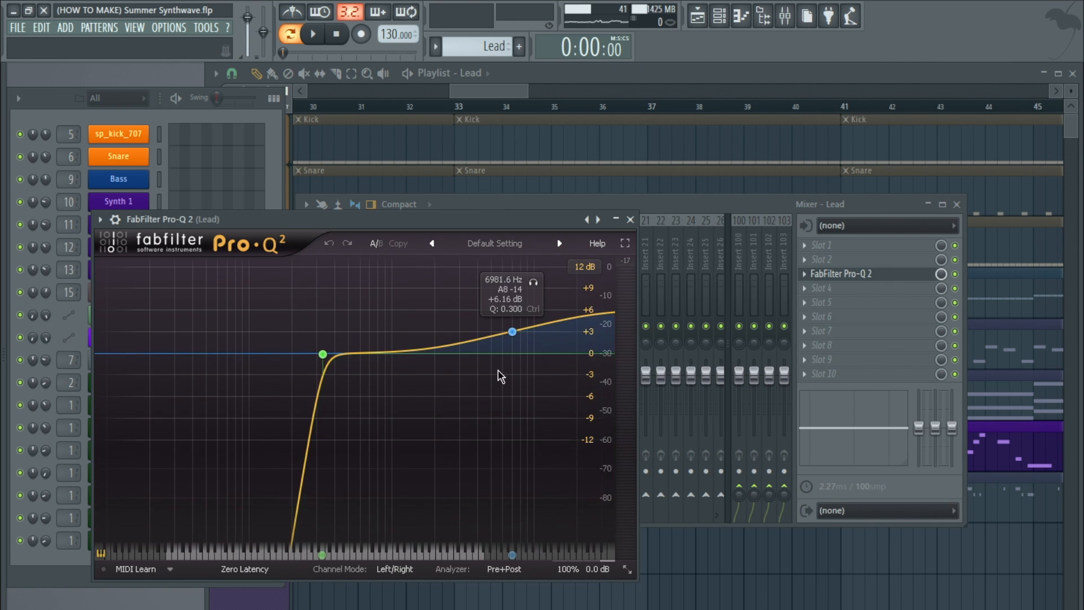
{"action": "left_click", "coordinate": [630, 219]}
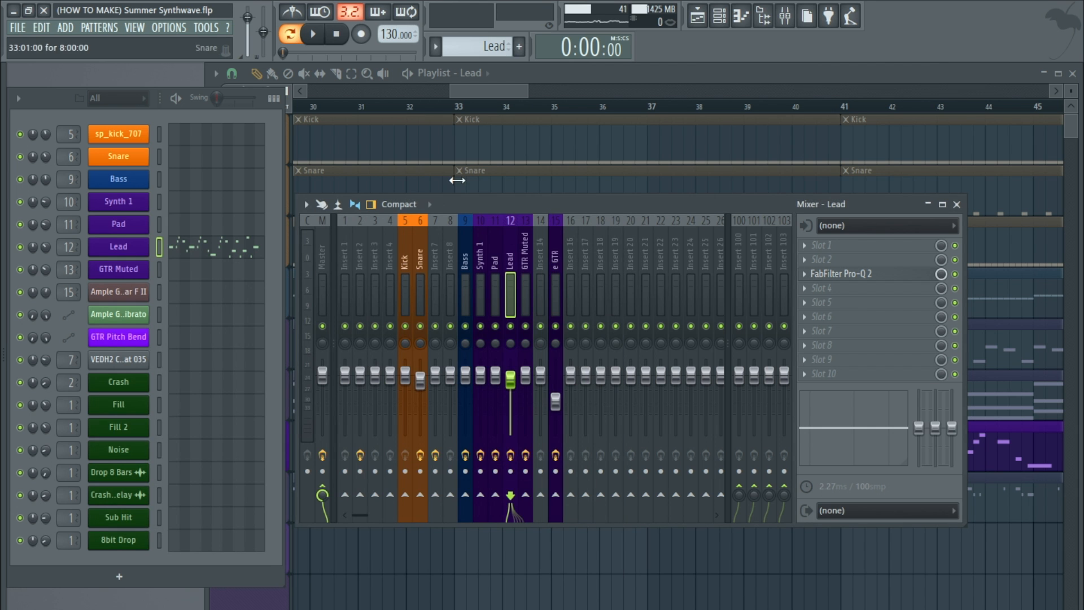
- Audition the Lead pattern with FabFilter Pro-Q 2 bypassed on its mixer insert, and close the mixer
{"action": "key", "text": "space"}
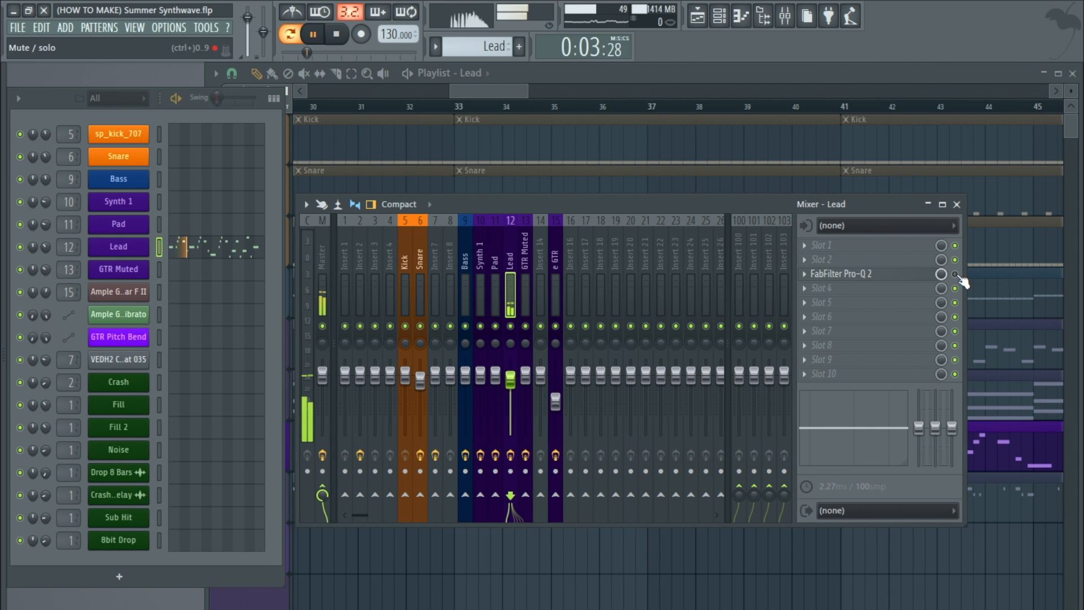
{"action": "key", "text": "space"}
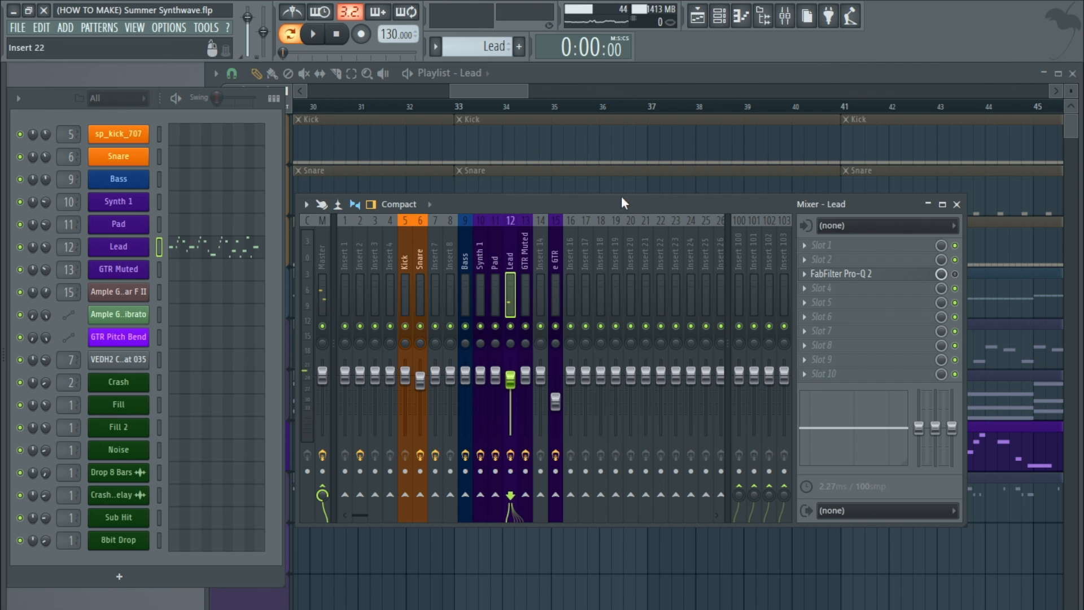
{"action": "left_click", "coordinate": [310, 35]}
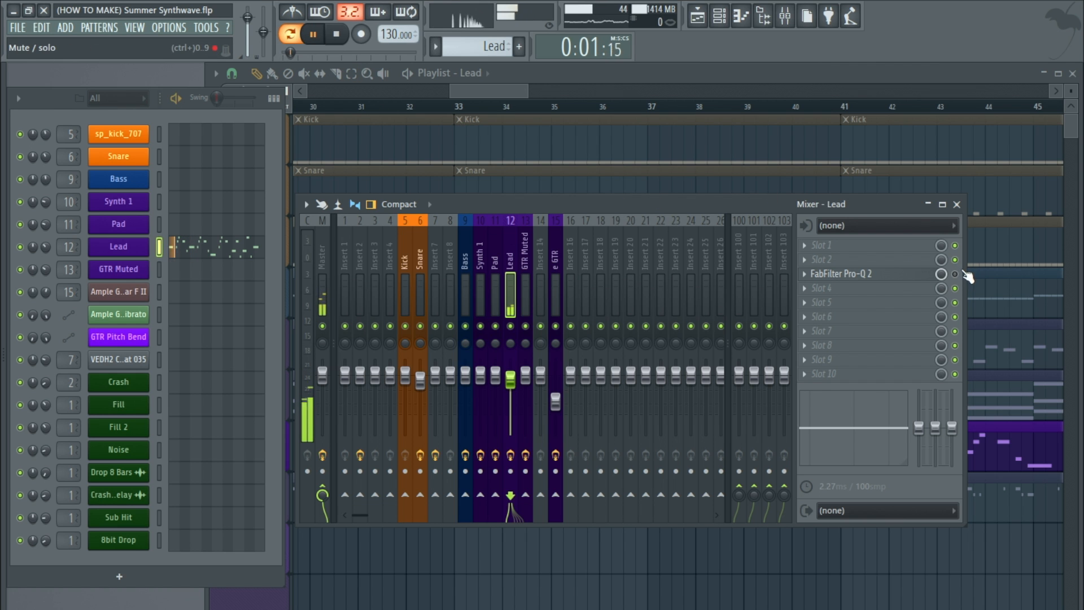
{"action": "left_click", "coordinate": [956, 204]}
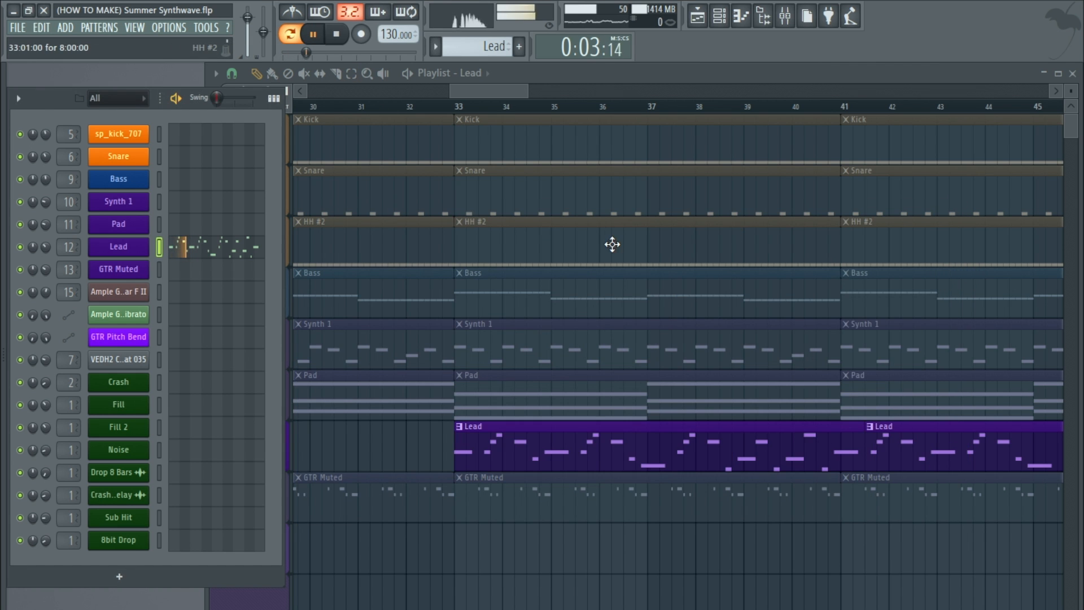
- Survey all tracks across the whole playlist arrangement and stop the Lead pattern's playback
{"action": "scroll", "coordinate": [477, 543], "scroll_direction": "down", "scroll_amount": 6}
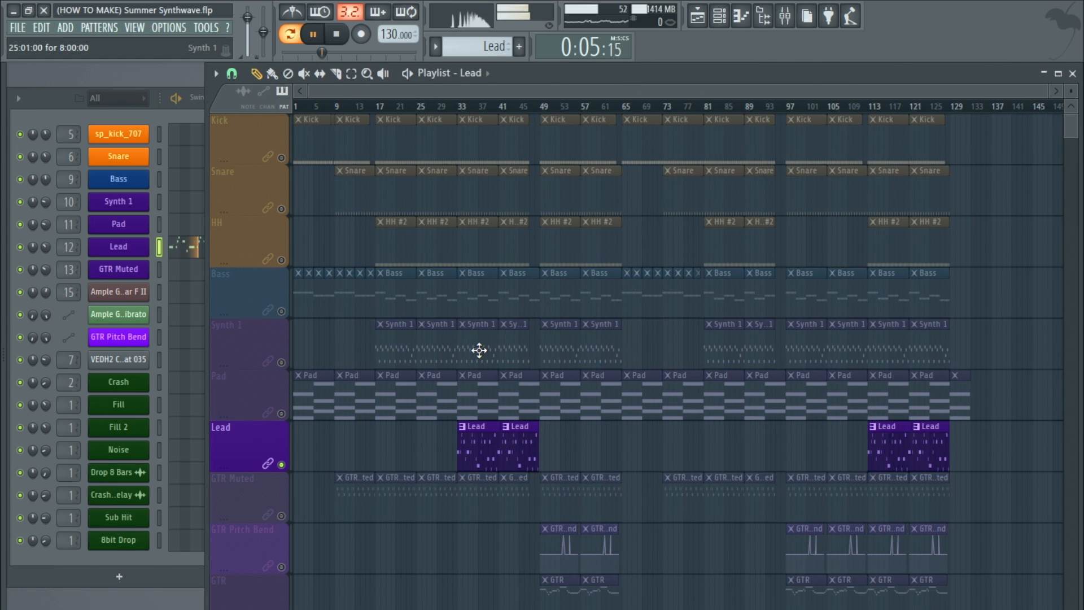
{"action": "scroll", "coordinate": [474, 324], "scroll_direction": "down", "scroll_amount": 4}
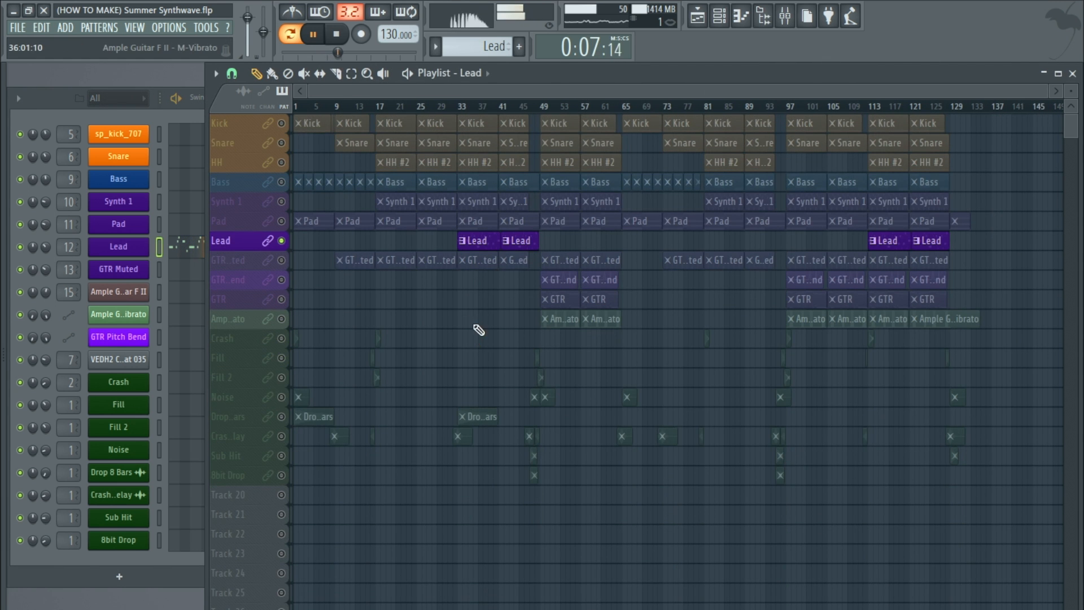
{"action": "scroll", "coordinate": [479, 329], "scroll_direction": "up", "scroll_amount": 2}
{"action": "left_click", "coordinate": [337, 34]}
{"action": "scroll", "coordinate": [358, 302], "scroll_direction": "up", "scroll_amount": 3}
{"action": "scroll", "coordinate": [331, 273], "scroll_direction": "up", "scroll_amount": 1}
{"action": "scroll", "coordinate": [332, 271], "scroll_direction": "down", "scroll_amount": 3}
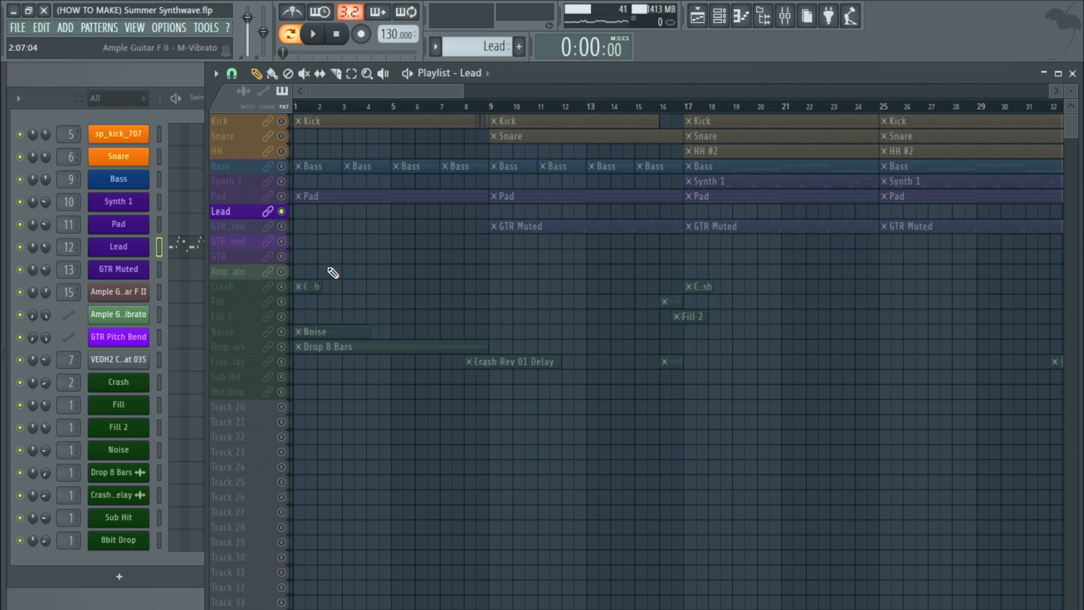
- Solo the Crash track and unmute the Fill, Fill 2, Noise, Drop 8 Bars, Crash Rev 01 Delay, Sub Hit and 8bit Drop tracks
{"action": "right_click", "coordinate": [283, 287]}
{"action": "left_click", "coordinate": [282, 302]}
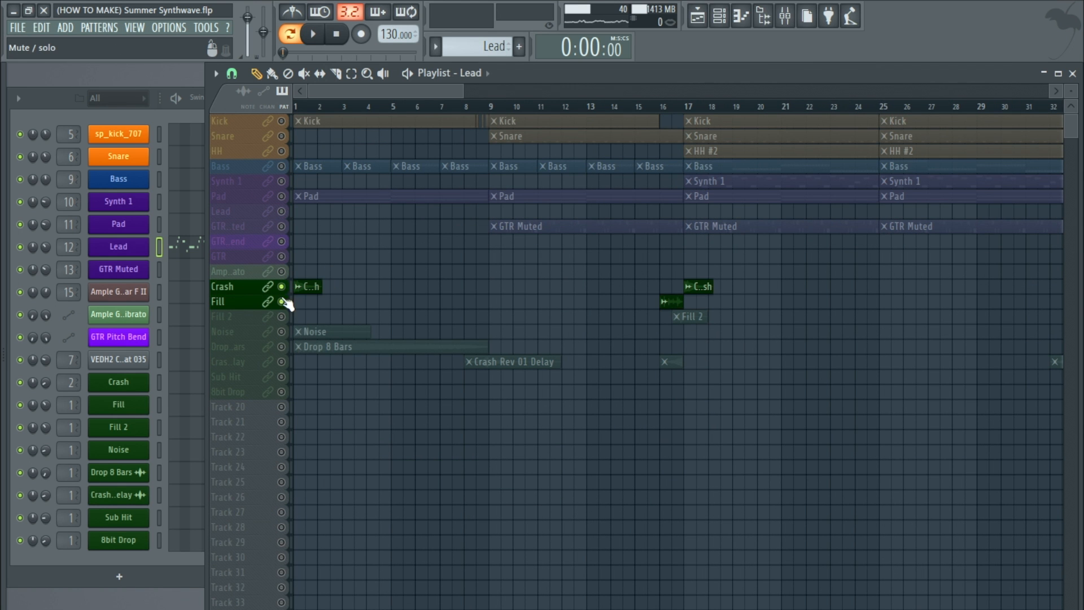
{"action": "left_click", "coordinate": [281, 317]}
{"action": "left_click", "coordinate": [282, 332]}
{"action": "left_click", "coordinate": [281, 347]}
{"action": "left_click", "coordinate": [282, 362]}
{"action": "left_click", "coordinate": [281, 376]}
{"action": "left_click", "coordinate": [281, 392]}
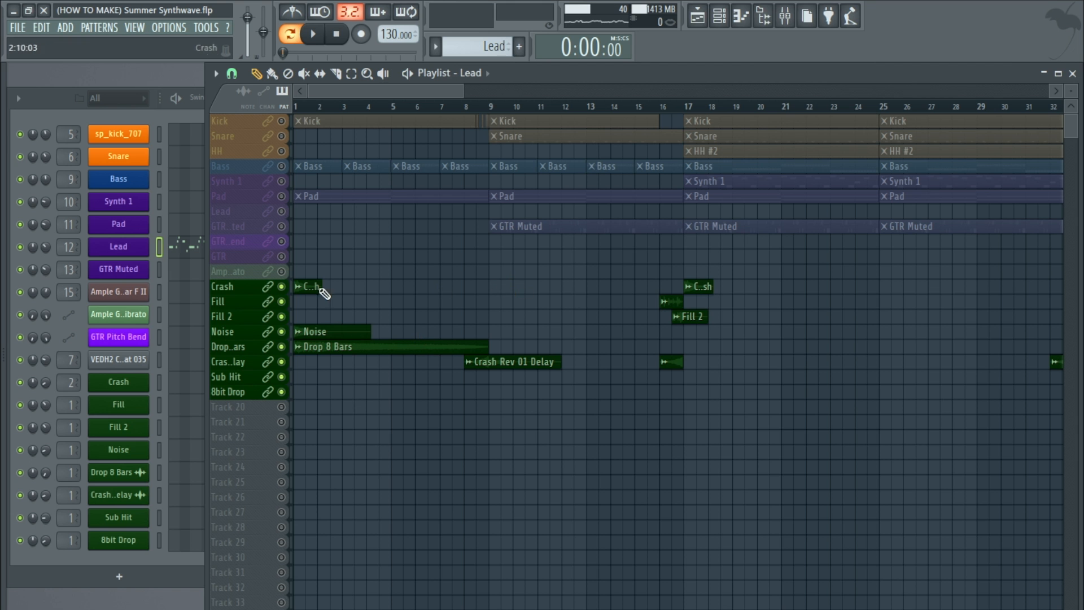
{"action": "left_click", "coordinate": [281, 272]}
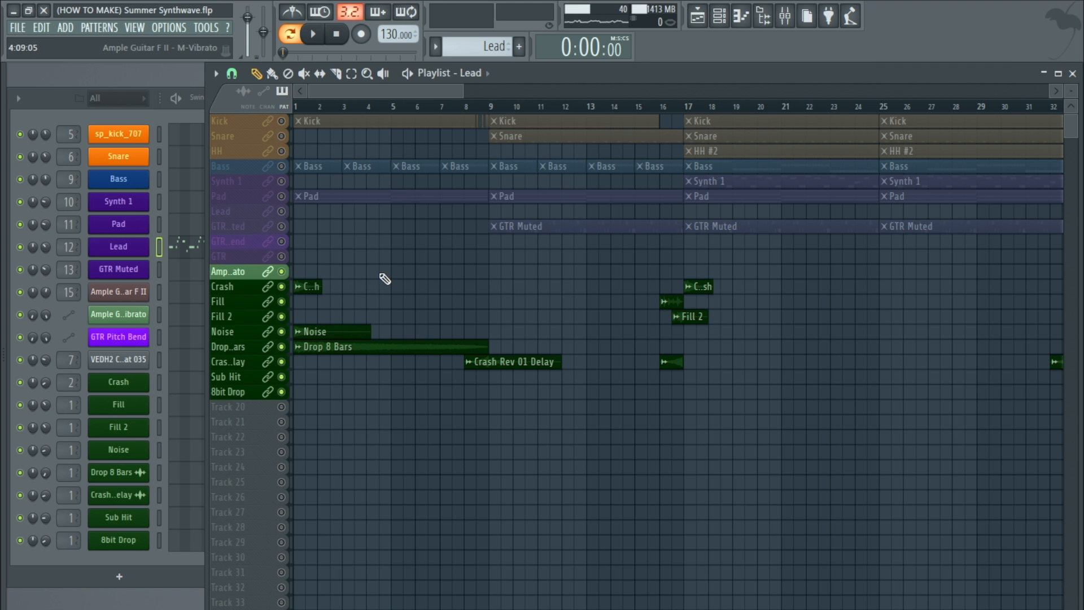
{"action": "left_click", "coordinate": [282, 271]}
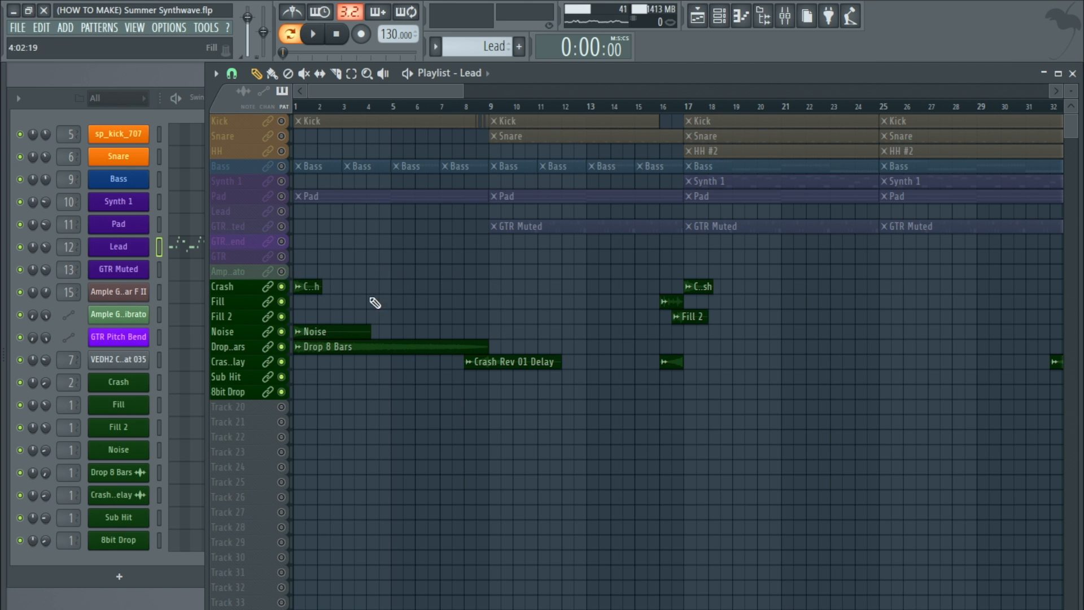
- Solo the Drop 8 Bars track, audition it from the start in song mode, and stop playback
{"action": "scroll", "coordinate": [361, 314], "scroll_direction": "down", "scroll_amount": 3}
{"action": "scroll", "coordinate": [275, 274], "scroll_direction": "up", "scroll_amount": 8}
{"action": "scroll", "coordinate": [276, 273], "scroll_direction": "up", "scroll_amount": 4}
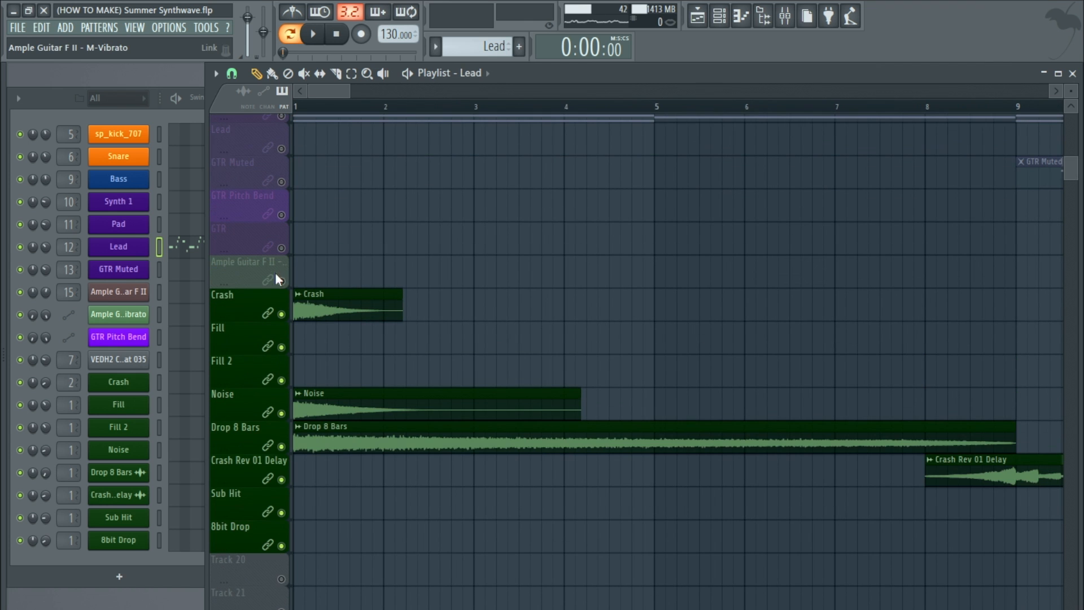
{"action": "scroll", "coordinate": [500, 382], "scroll_direction": "down", "scroll_amount": 3}
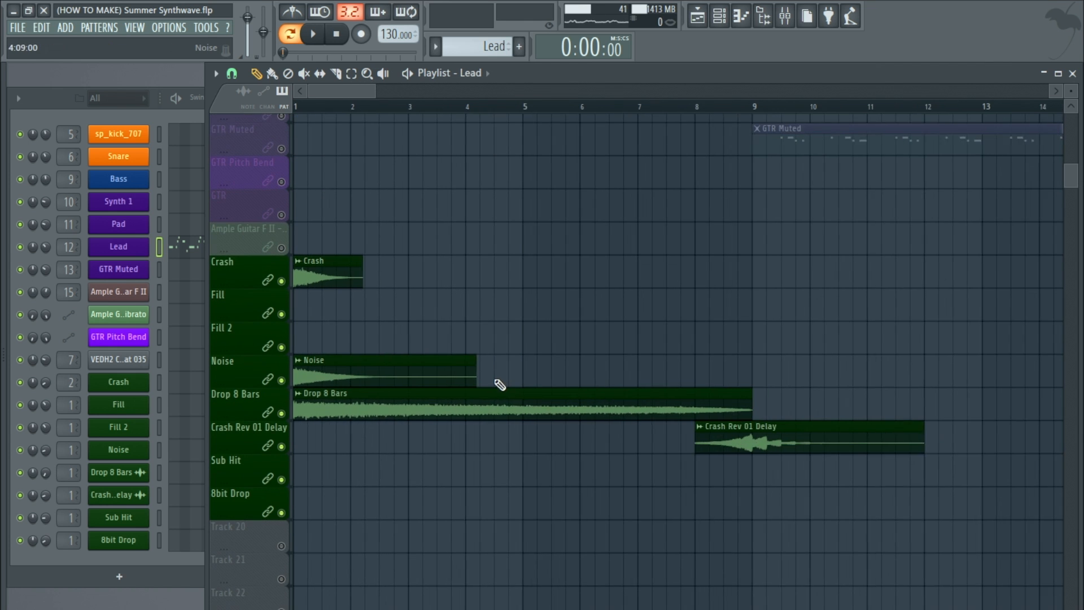
{"action": "scroll", "coordinate": [361, 387], "scroll_direction": "up", "scroll_amount": 3}
{"action": "right_click", "coordinate": [281, 513]}
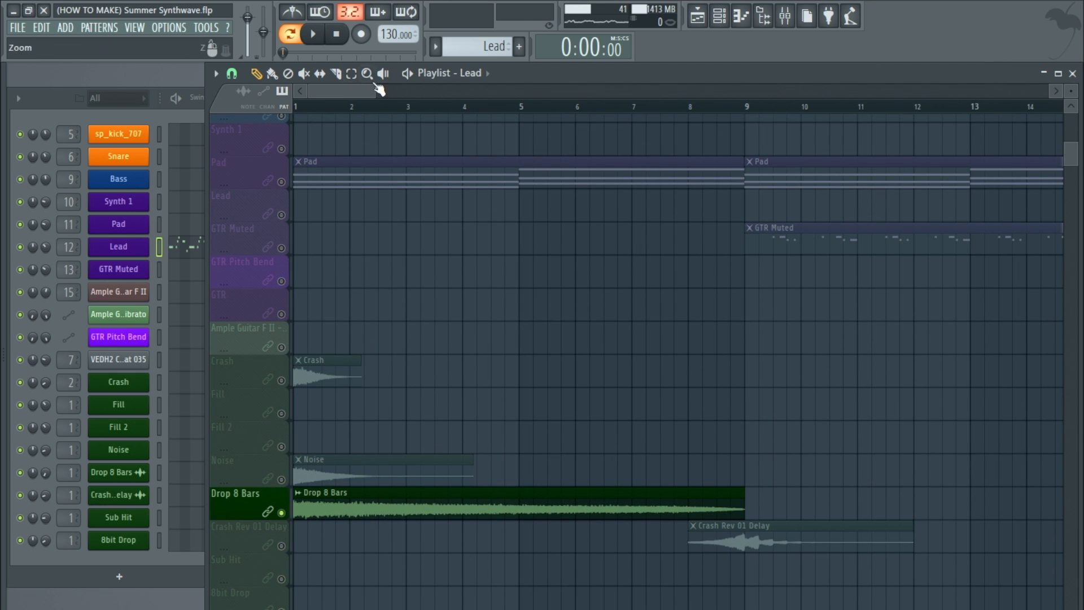
{"action": "left_click", "coordinate": [314, 35]}
{"action": "left_click", "coordinate": [290, 35]}
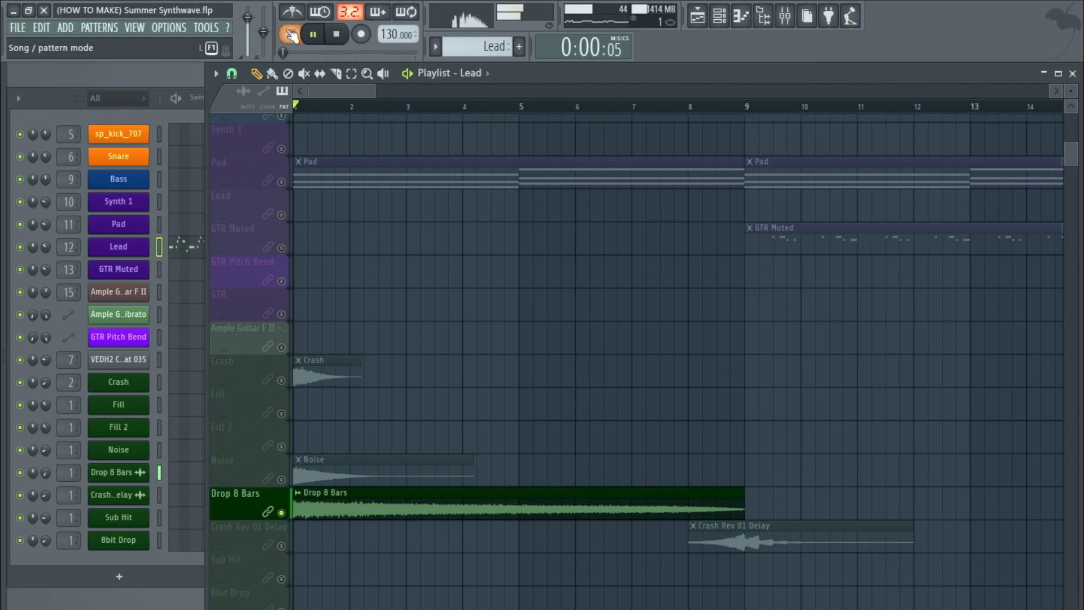
{"action": "left_click", "coordinate": [338, 35]}
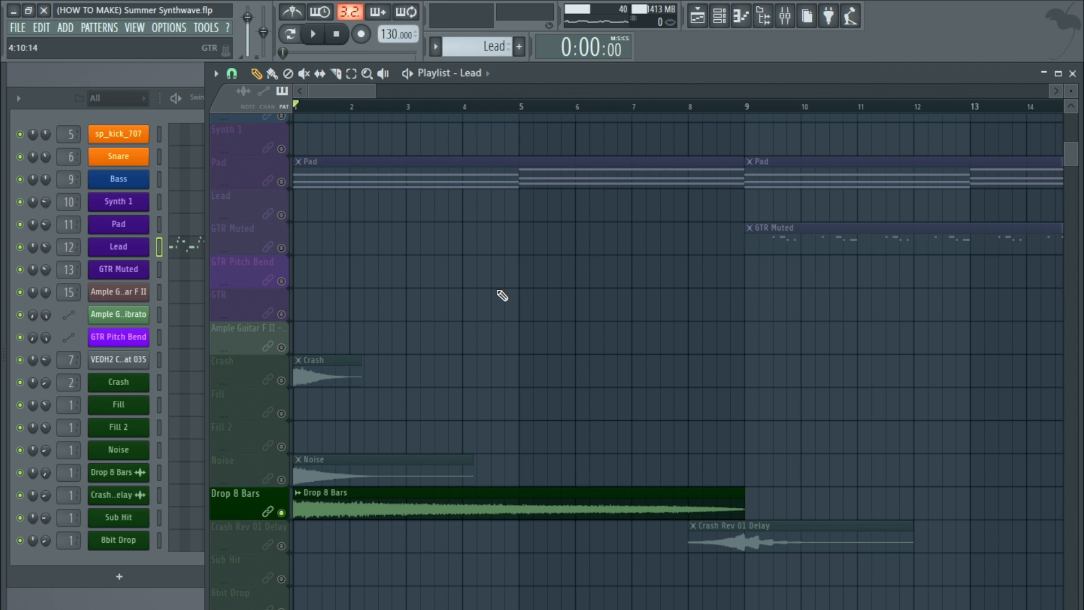
- Review the Drop 8 Bars clip's sample settings and its mixer insert's effect slots, and close both windows
{"action": "double_click", "coordinate": [314, 513]}
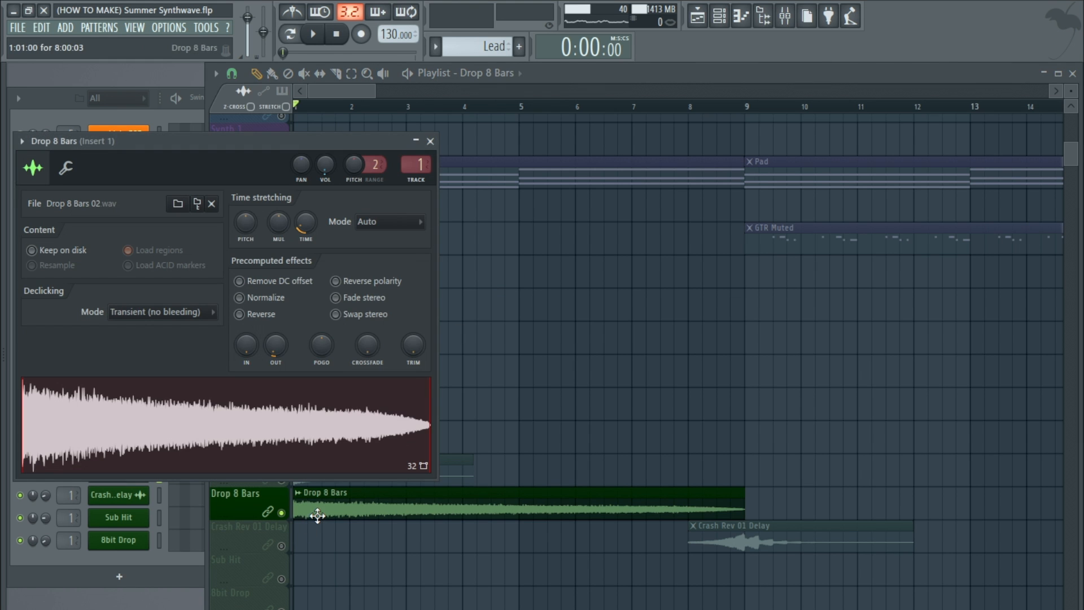
{"action": "double_click", "coordinate": [410, 170]}
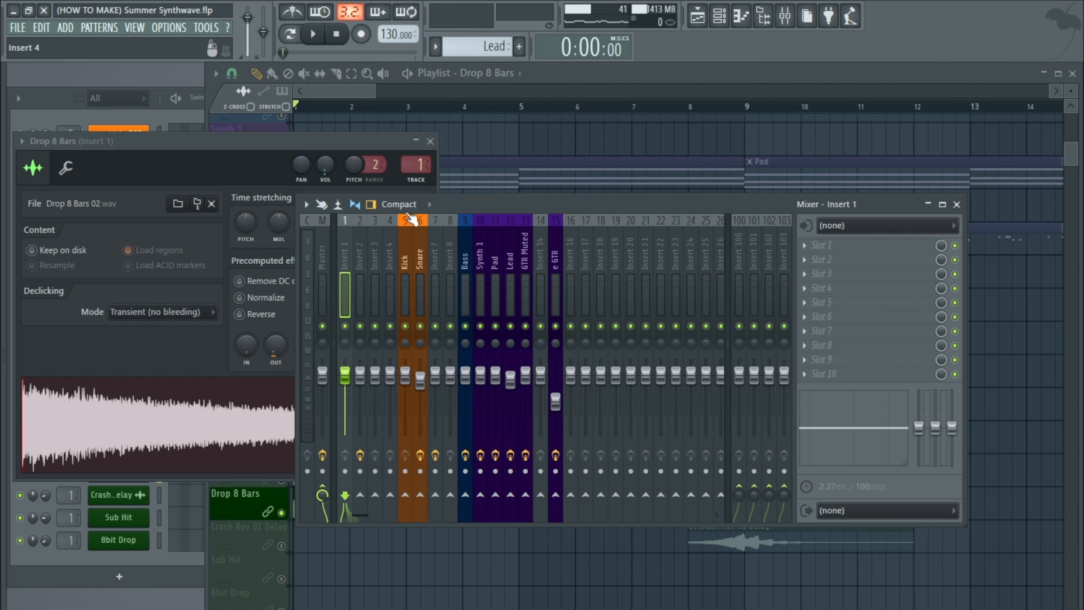
{"action": "left_click", "coordinate": [431, 141]}
{"action": "left_click", "coordinate": [957, 205]}
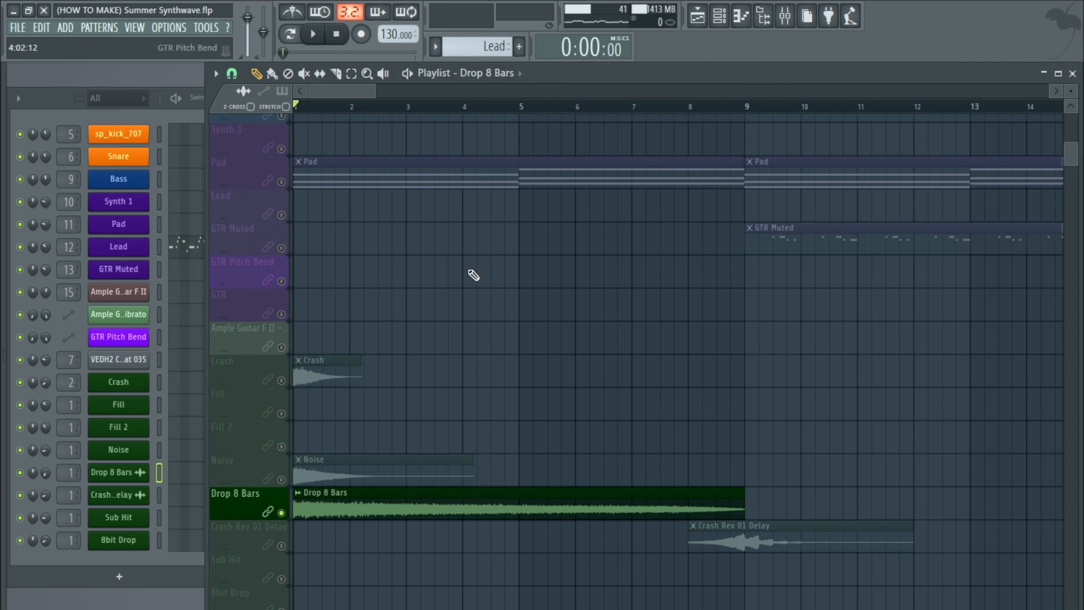
- Solo the Crash track, audition it from the start of the song, and stop playback
{"action": "scroll", "coordinate": [446, 261], "scroll_direction": "down", "scroll_amount": 1}
{"action": "scroll", "coordinate": [397, 249], "scroll_direction": "down", "scroll_amount": 2}
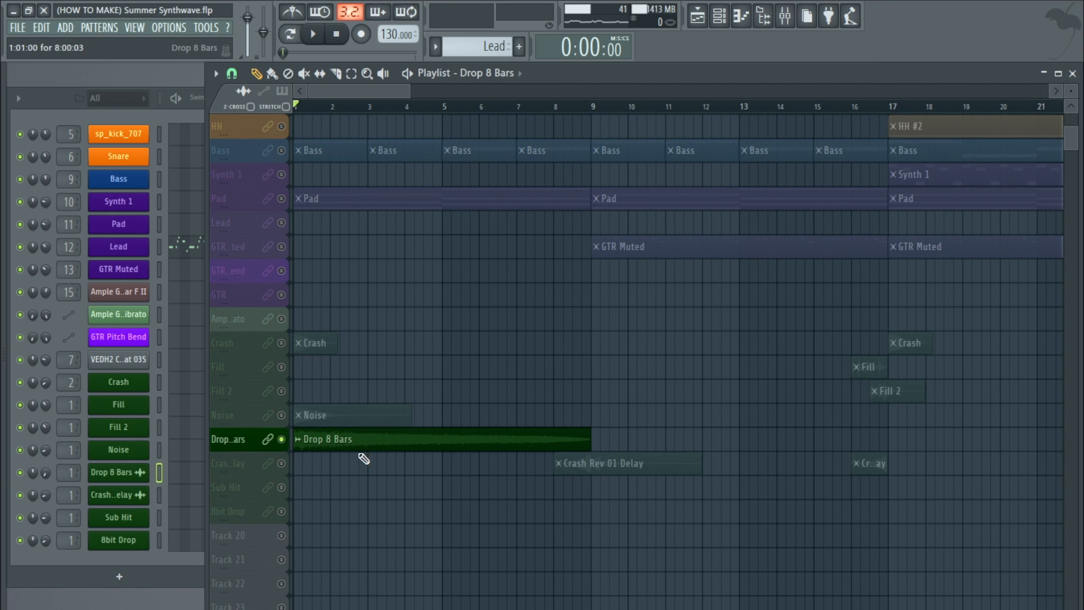
{"action": "scroll", "coordinate": [375, 277], "scroll_direction": "down", "scroll_amount": 3}
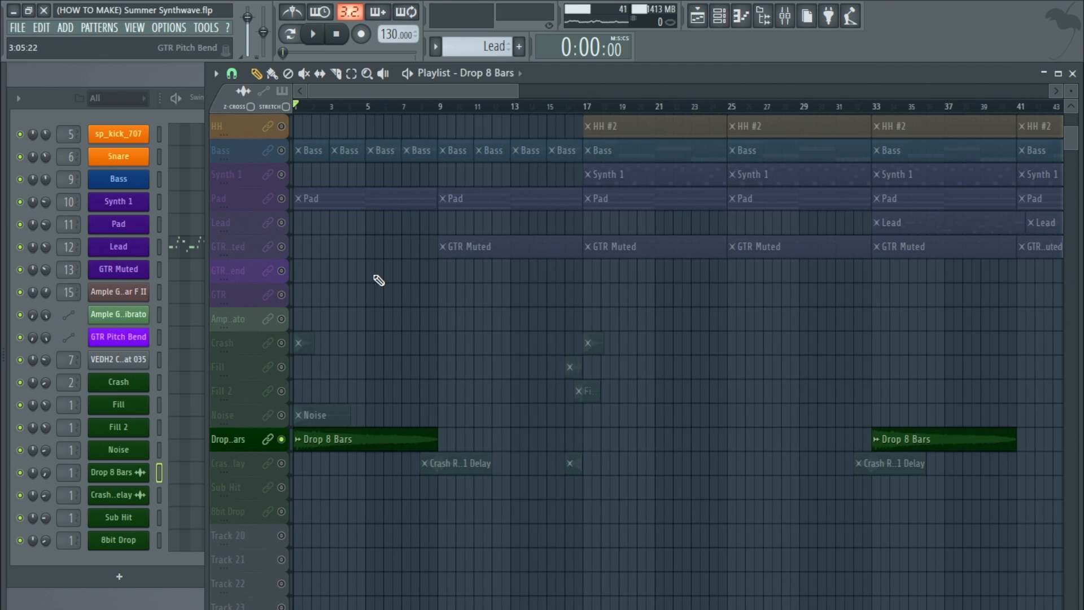
{"action": "scroll", "coordinate": [368, 302], "scroll_direction": "down", "scroll_amount": 2}
{"action": "scroll", "coordinate": [344, 297], "scroll_direction": "up", "scroll_amount": 3}
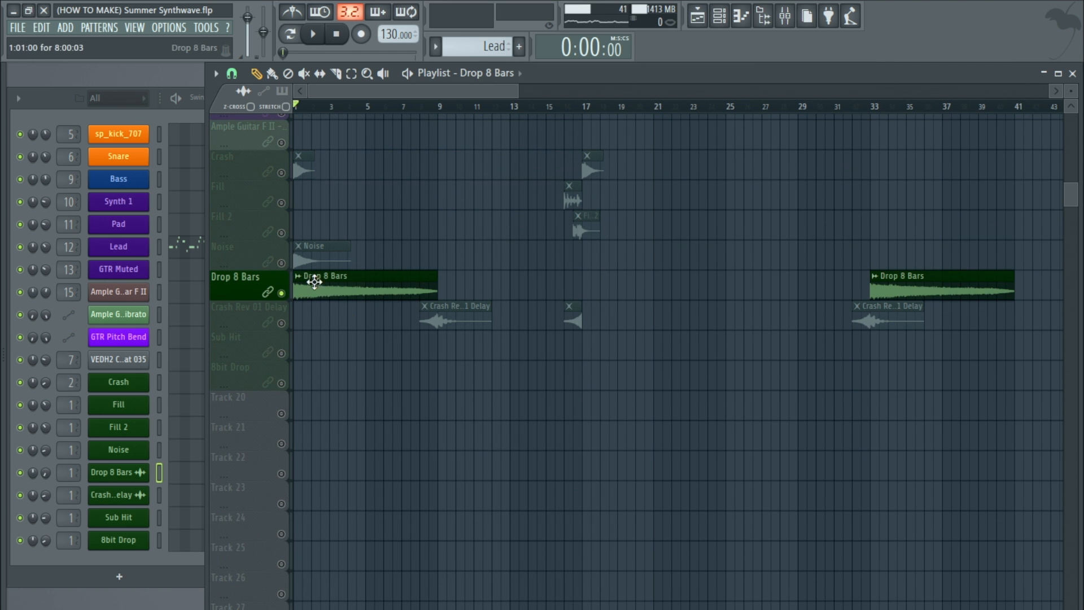
{"action": "scroll", "coordinate": [375, 211], "scroll_direction": "up", "scroll_amount": 4}
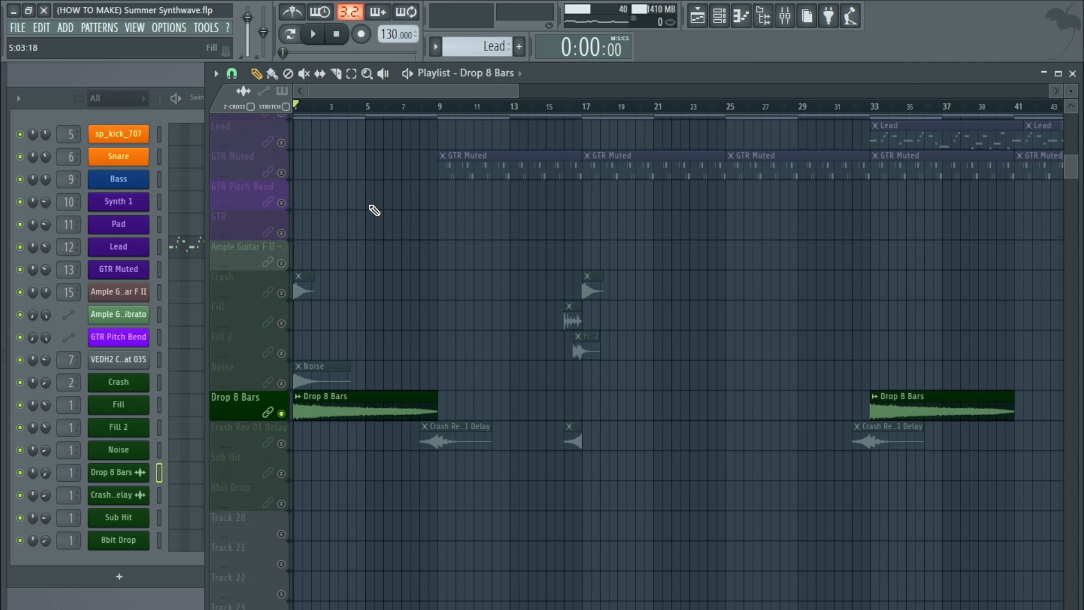
{"action": "scroll", "coordinate": [232, 304], "scroll_direction": "up", "scroll_amount": 3}
{"action": "right_click", "coordinate": [282, 293]}
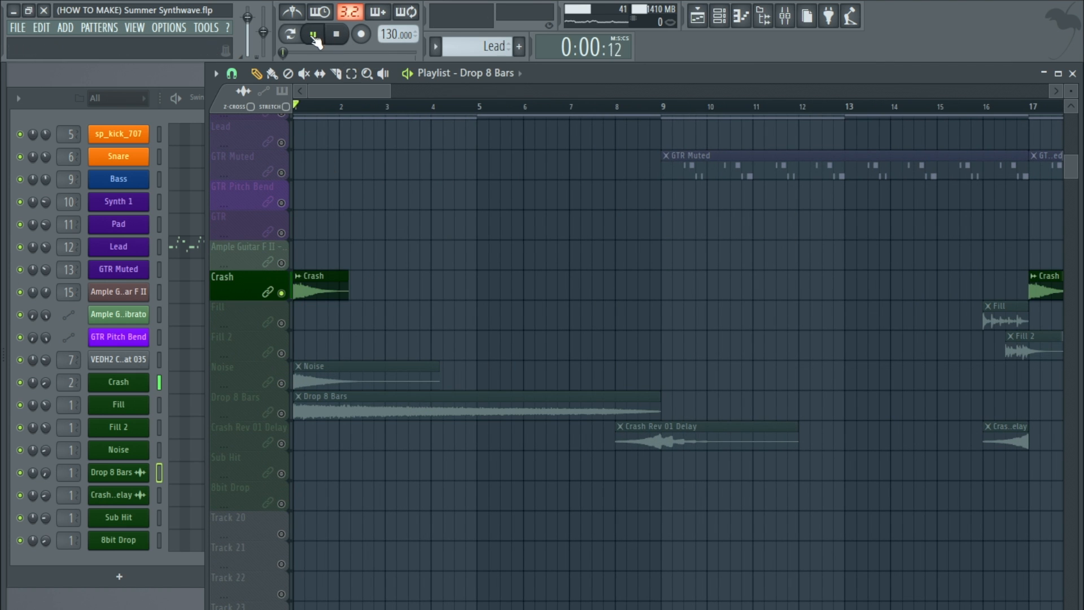
{"action": "key", "text": "space"}
- Solo the Noise track, audition it from the start of the song, and stop playback
{"action": "scroll", "coordinate": [382, 281], "scroll_direction": "down", "scroll_amount": 3}
{"action": "scroll", "coordinate": [382, 281], "scroll_direction": "down", "scroll_amount": 1}
{"action": "right_click", "coordinate": [281, 382]}
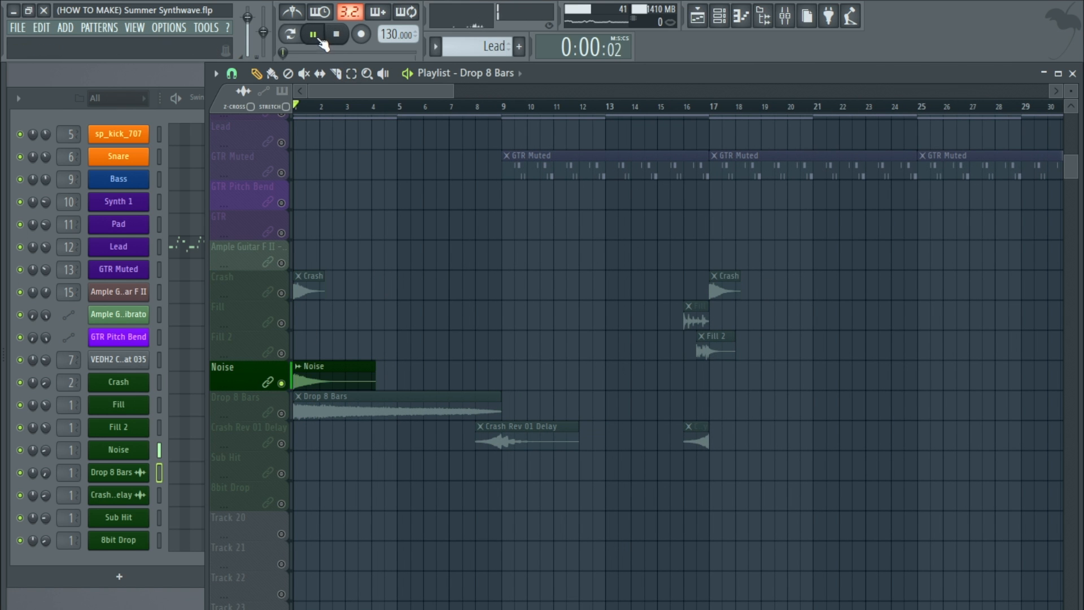
{"action": "key", "text": "space"}
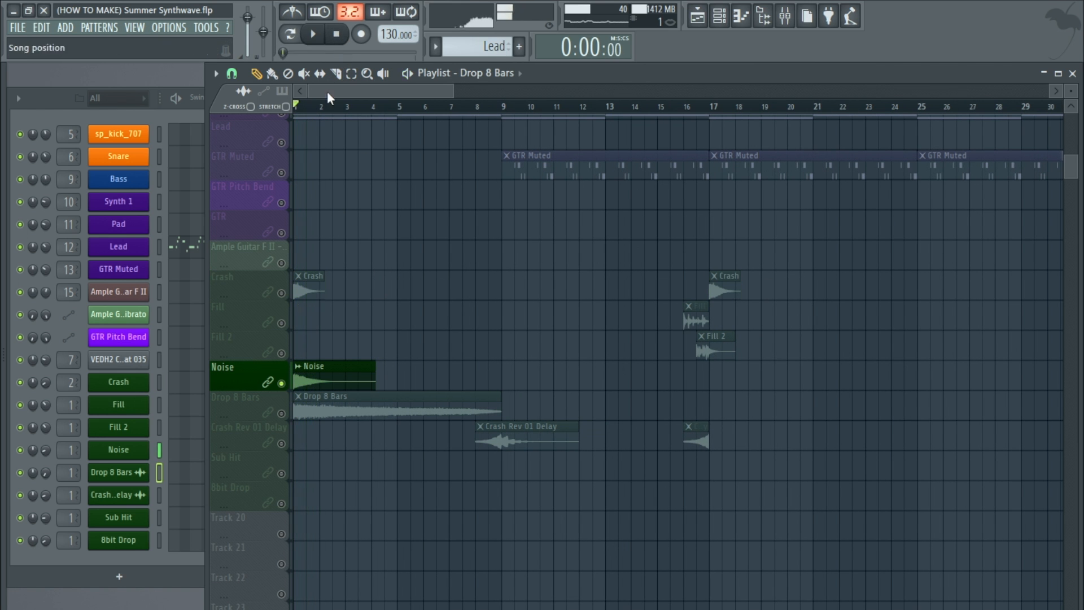
- Solo the Crash Rev 01 Delay track, audition its first clip starting from bar 7, and stop playback
{"action": "right_click", "coordinate": [282, 443]}
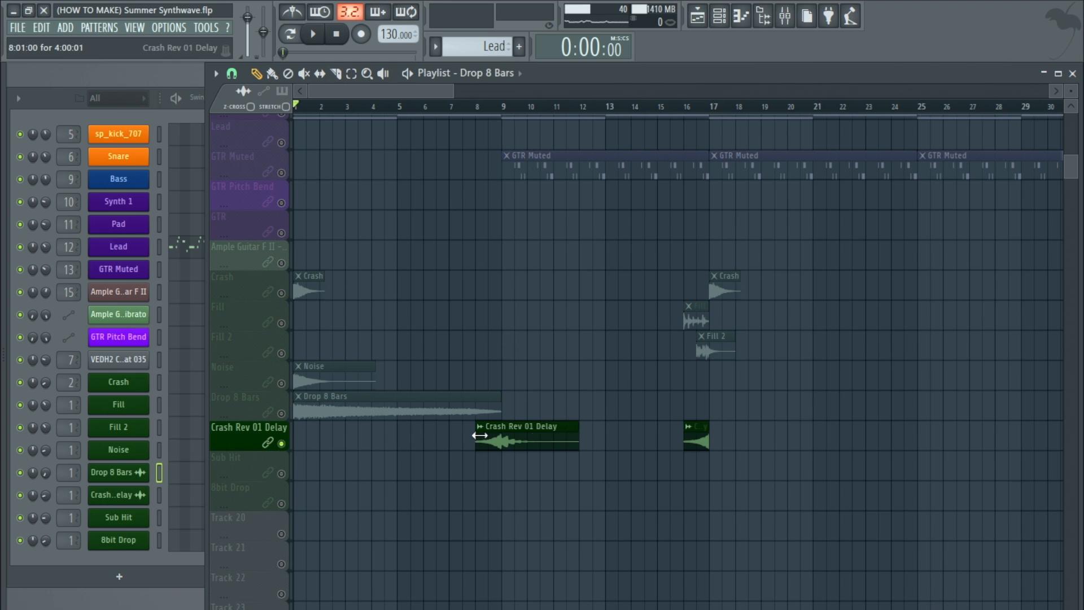
{"action": "left_click", "coordinate": [462, 111]}
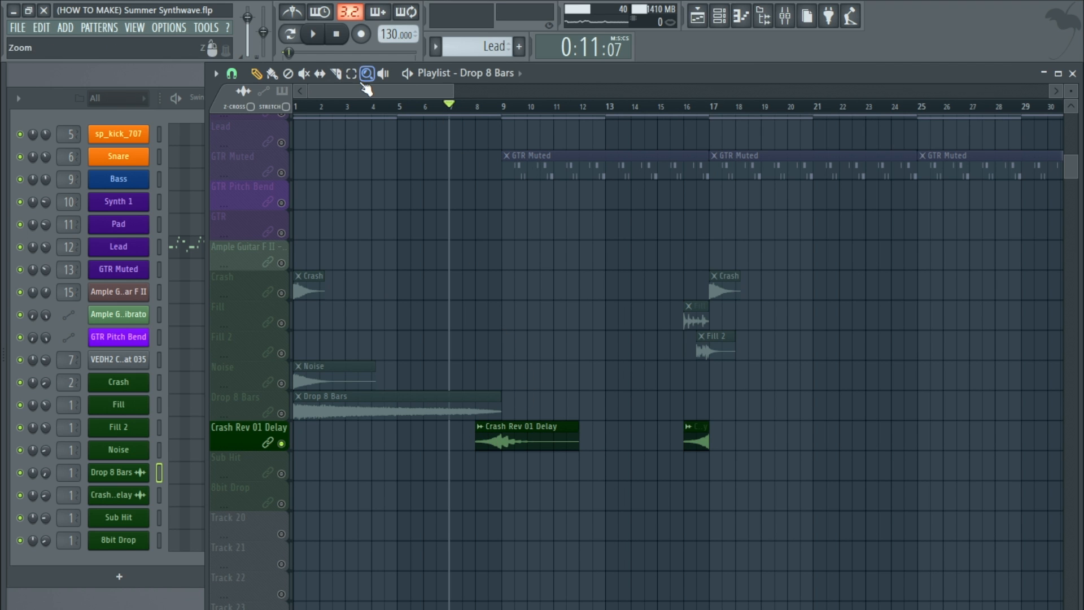
{"action": "left_click", "coordinate": [312, 35]}
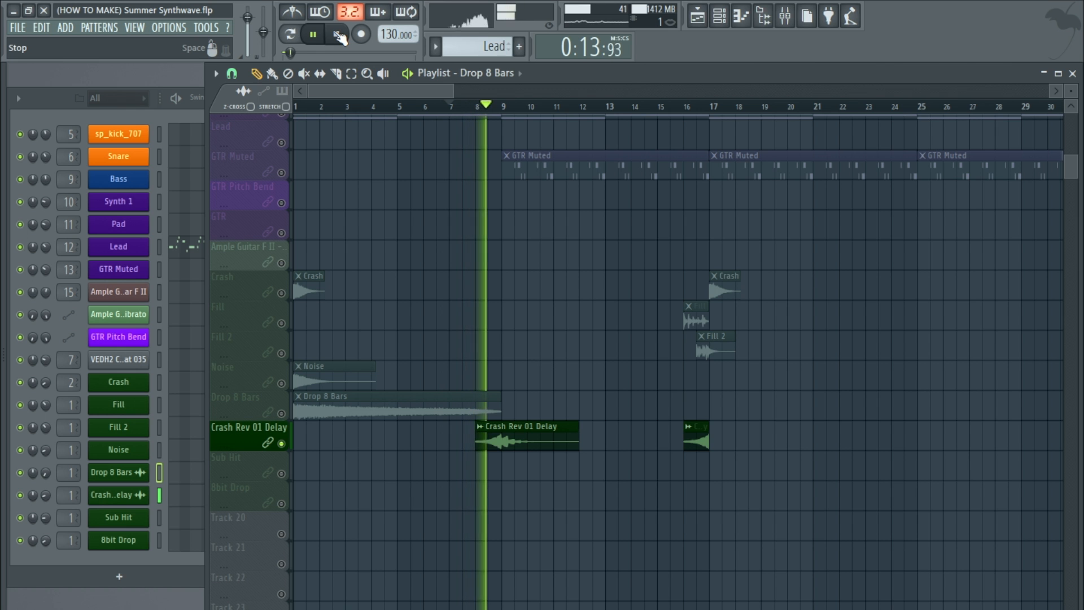
{"action": "left_click", "coordinate": [339, 36]}
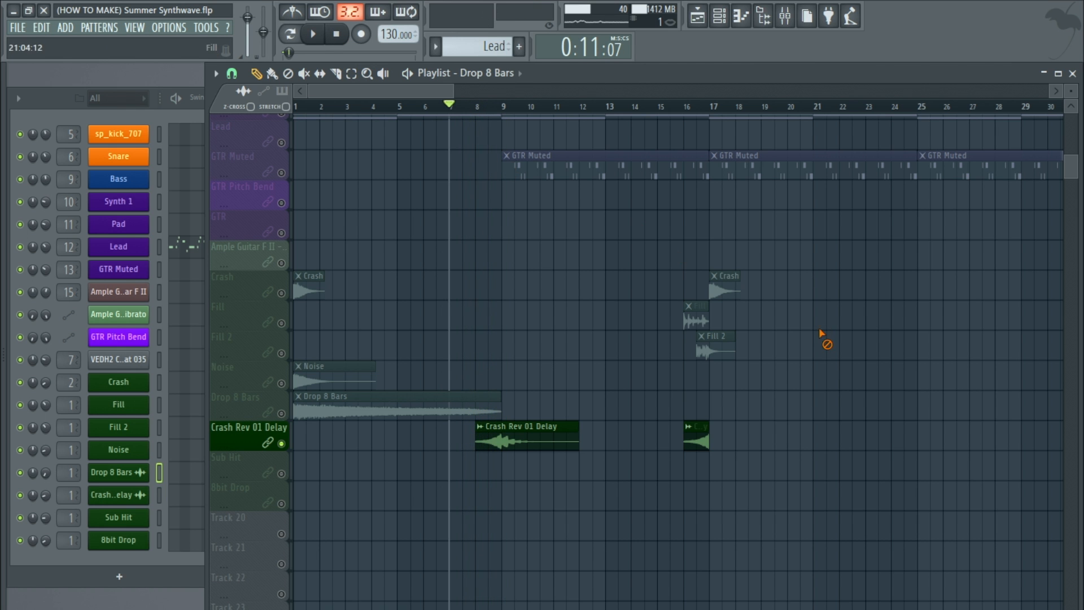
- Solo the Fill track, audition its clip from bar 16, and stop playback
{"action": "scroll", "coordinate": [786, 299], "scroll_direction": "up", "scroll_amount": 3}
{"action": "scroll", "coordinate": [490, 304], "scroll_direction": "up", "scroll_amount": 2}
{"action": "scroll", "coordinate": [587, 347], "scroll_direction": "up", "scroll_amount": 1}
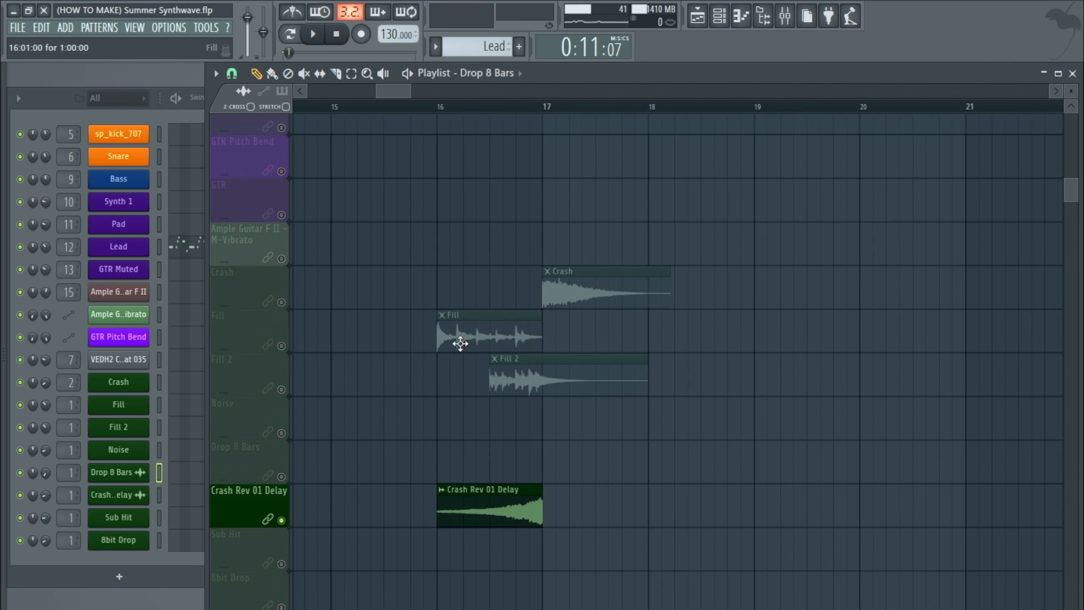
{"action": "right_click", "coordinate": [281, 345]}
{"action": "left_click", "coordinate": [312, 34]}
{"action": "left_click", "coordinate": [440, 107]}
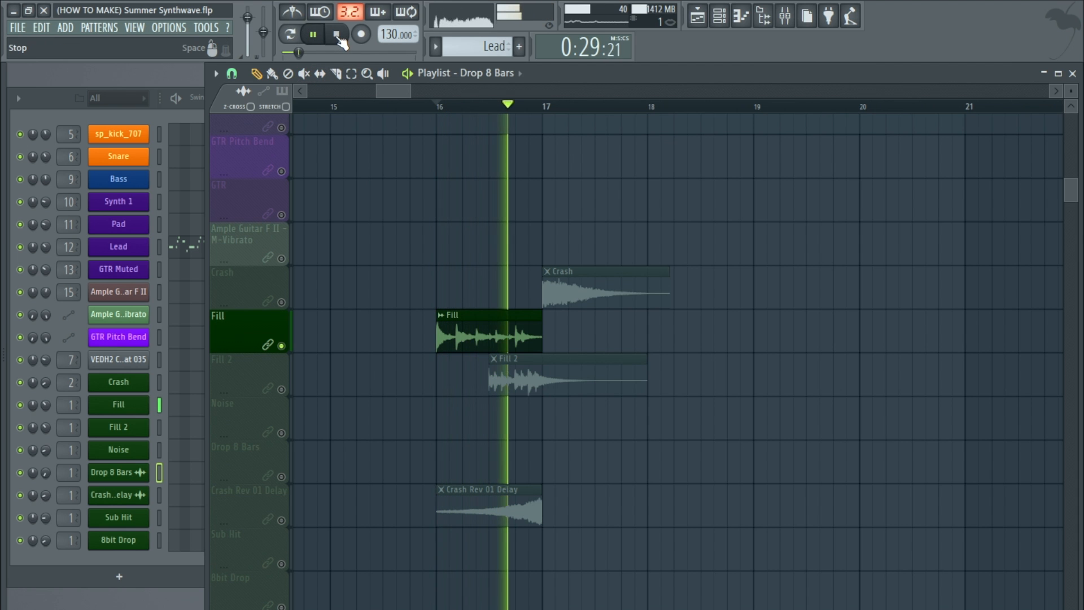
{"action": "key", "text": "space"}
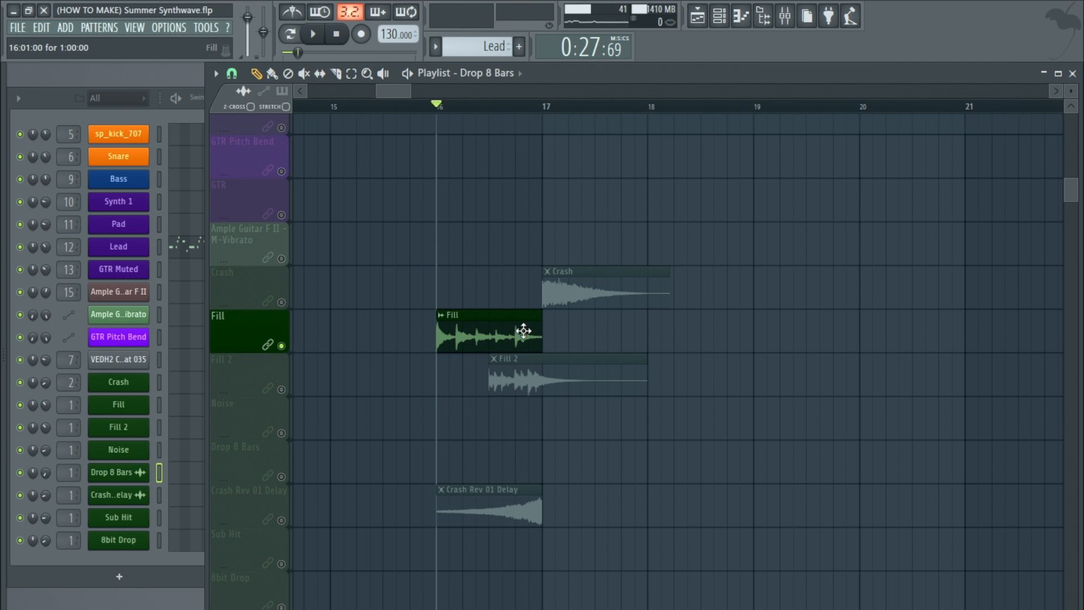
- Audition the Fill 2 track on its own from bar 16 and stop playback
{"action": "left_click", "coordinate": [283, 389]}
{"action": "left_click", "coordinate": [313, 34]}
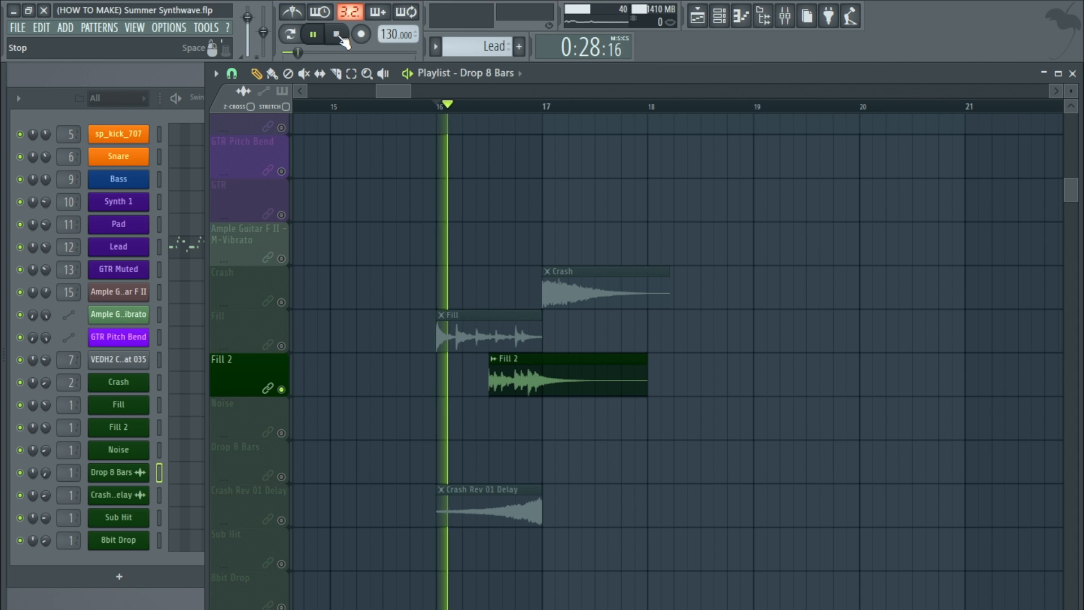
{"action": "left_click", "coordinate": [340, 36]}
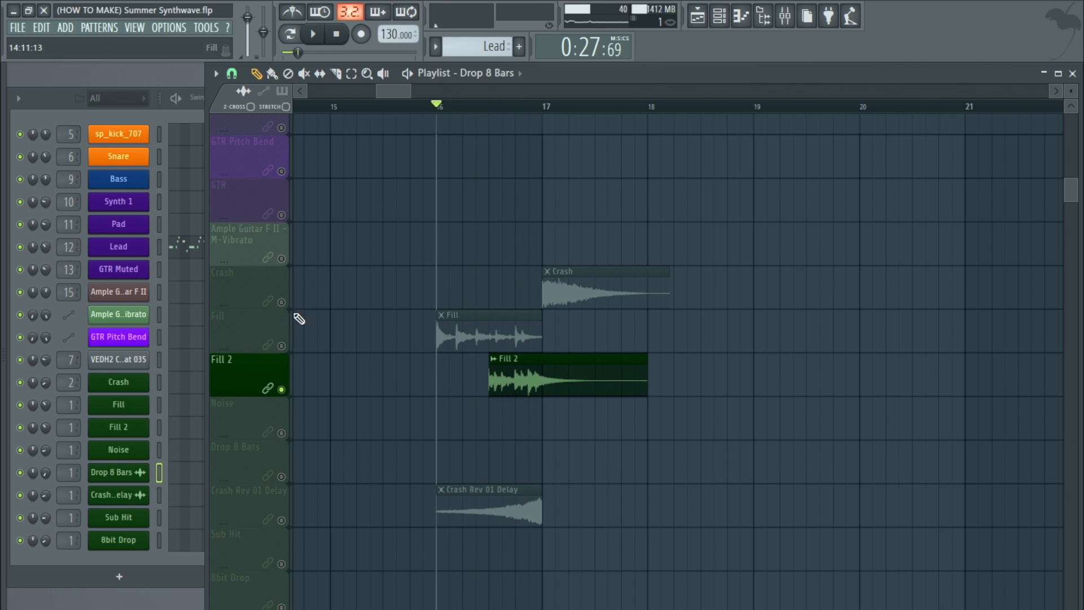
- Unmute the Fill track alongside Fill 2, audition both fills together from bar 16, and stop playback
{"action": "left_click", "coordinate": [281, 345]}
{"action": "left_click", "coordinate": [313, 34]}
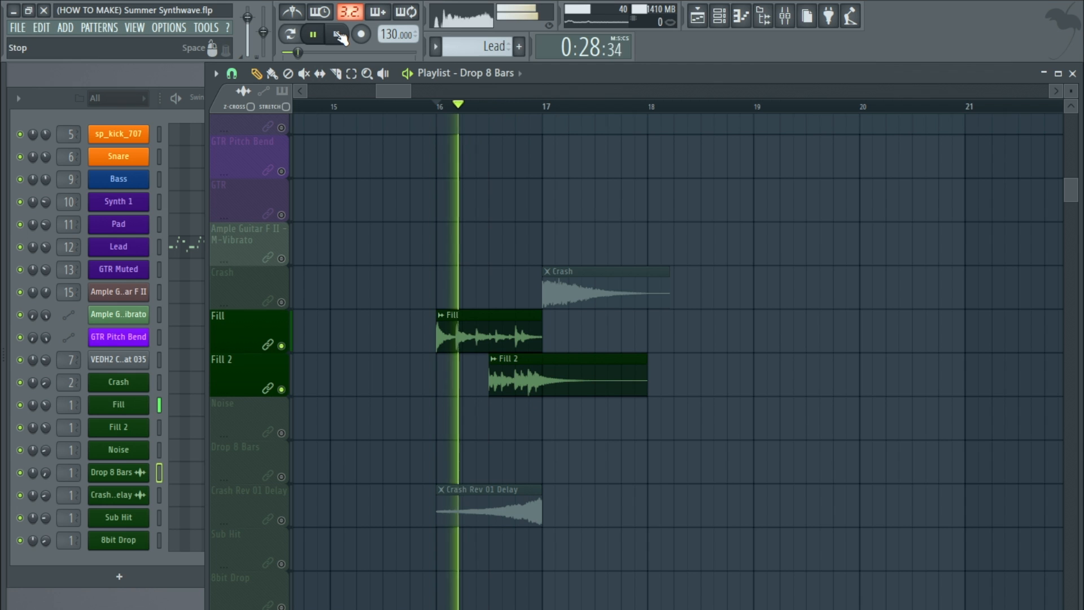
{"action": "left_click", "coordinate": [341, 35]}
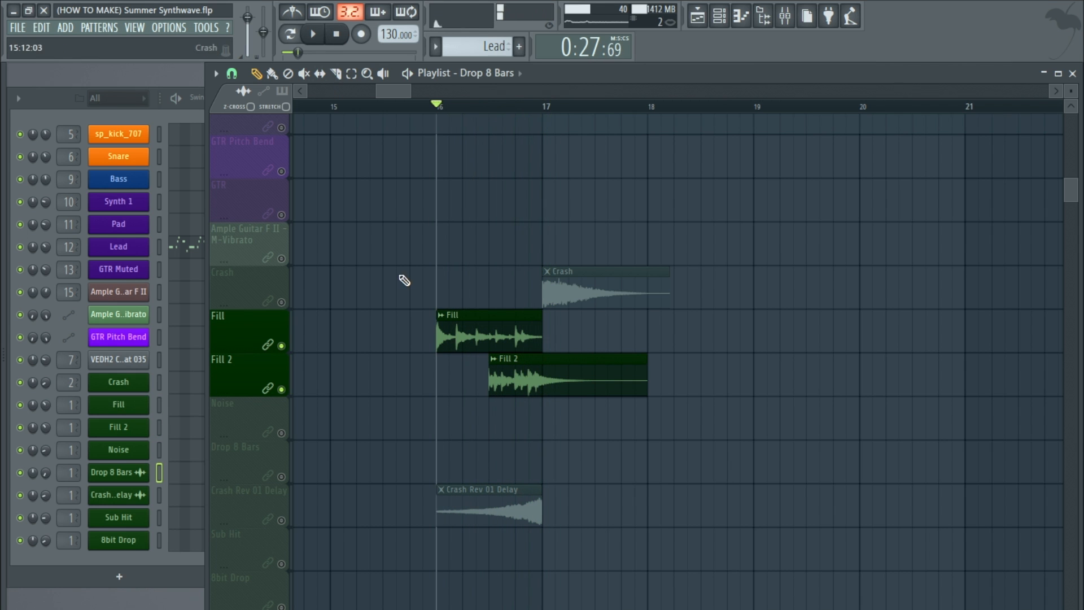
- Unmute the Crash Rev 01 Delay and Crash tracks, audition the transition with both fills, and stop playback
{"action": "left_click", "coordinate": [281, 520]}
{"action": "left_click", "coordinate": [282, 302]}
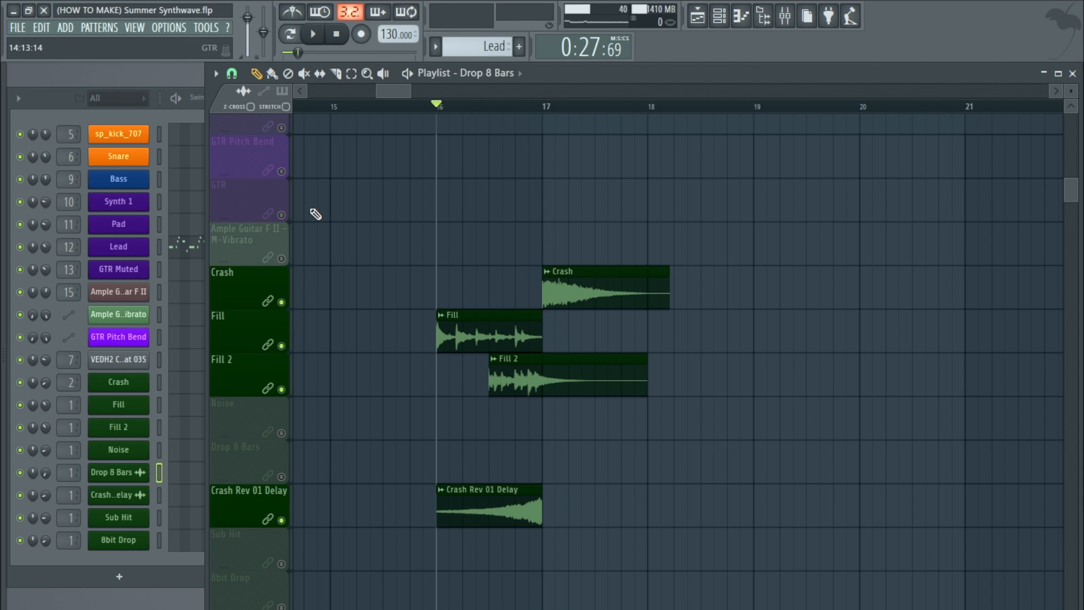
{"action": "left_click", "coordinate": [313, 34]}
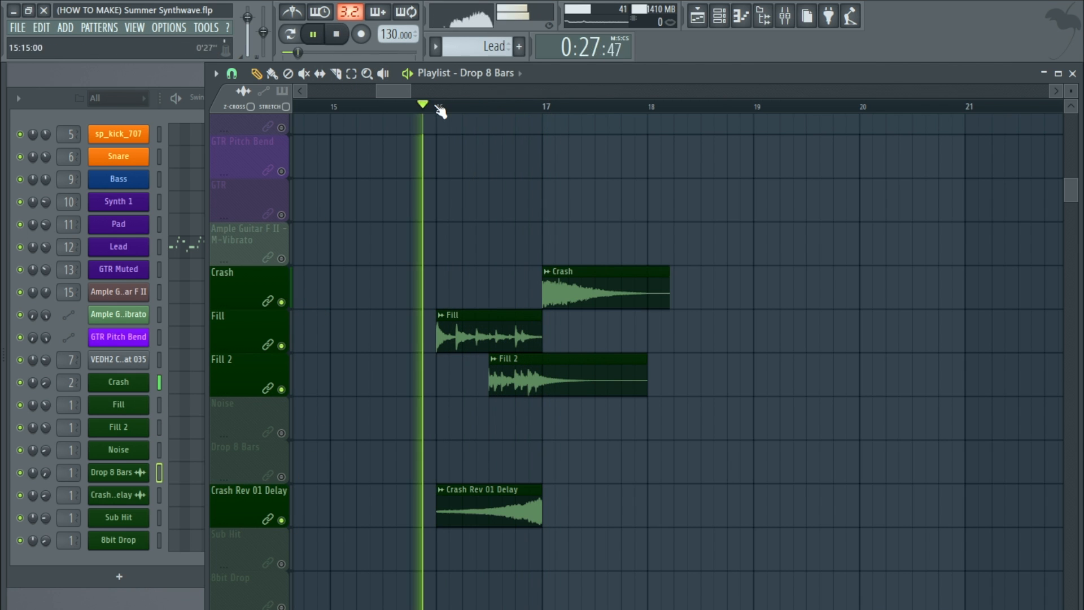
{"action": "left_click", "coordinate": [337, 35]}
- Unmute all playlist tracks from the Kick track to restore the full arrangement
{"action": "scroll", "coordinate": [392, 210], "scroll_direction": "down", "scroll_amount": 5}
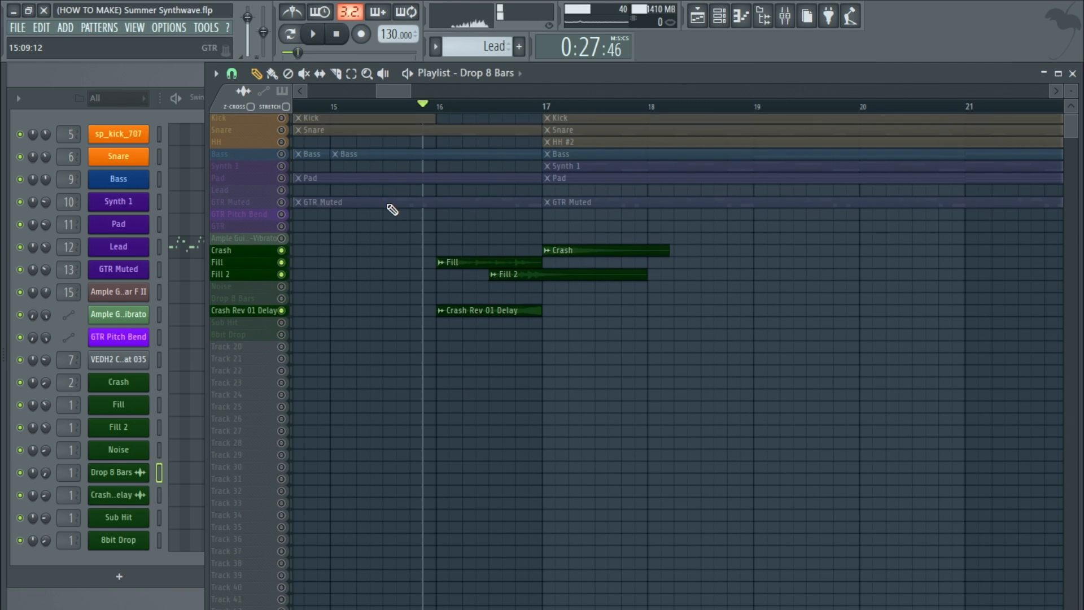
{"action": "scroll", "coordinate": [350, 207], "scroll_direction": "down", "scroll_amount": 4}
{"action": "scroll", "coordinate": [312, 202], "scroll_direction": "up", "scroll_amount": 3}
{"action": "scroll", "coordinate": [312, 201], "scroll_direction": "up", "scroll_amount": 3}
{"action": "scroll", "coordinate": [312, 200], "scroll_direction": "down", "scroll_amount": 6}
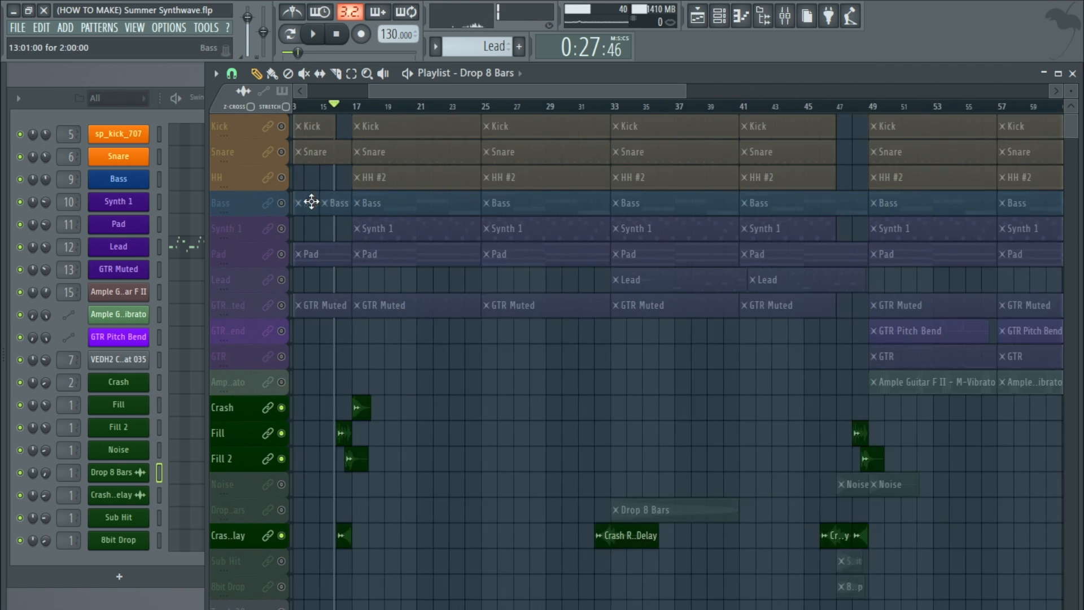
{"action": "right_click", "coordinate": [283, 125]}
{"action": "right_click", "coordinate": [282, 126]}
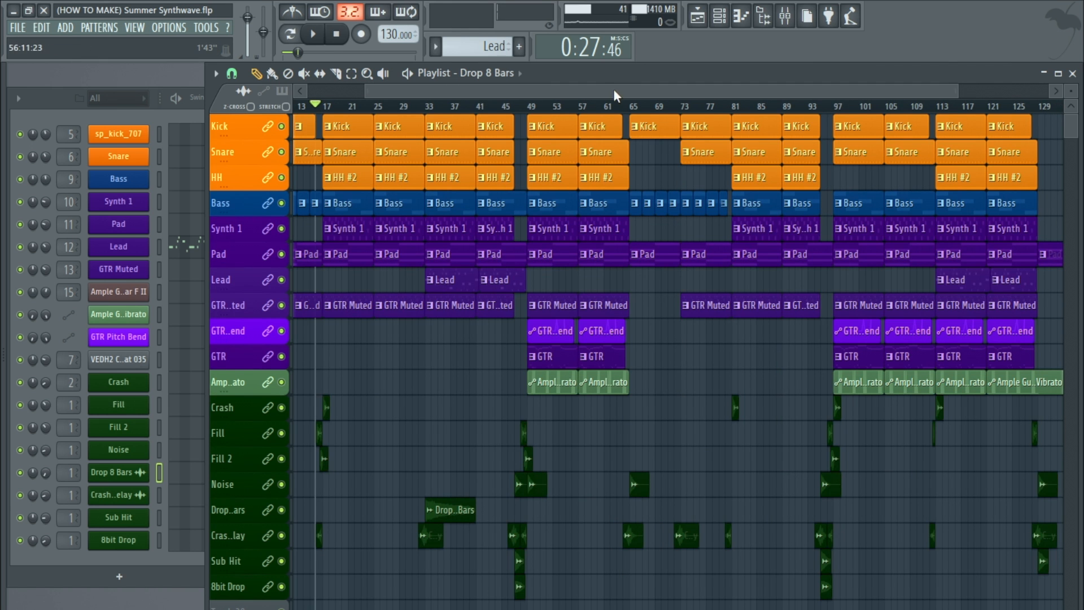
- Examine the layout of the whole arrangement across all tracks from bar 1 to the end of the song
{"action": "left_click_drag", "start_coordinate": [613, 91], "coordinate": [412, 94]}
{"action": "left_click_drag", "start_coordinate": [900, 93], "coordinate": [1043, 94]}
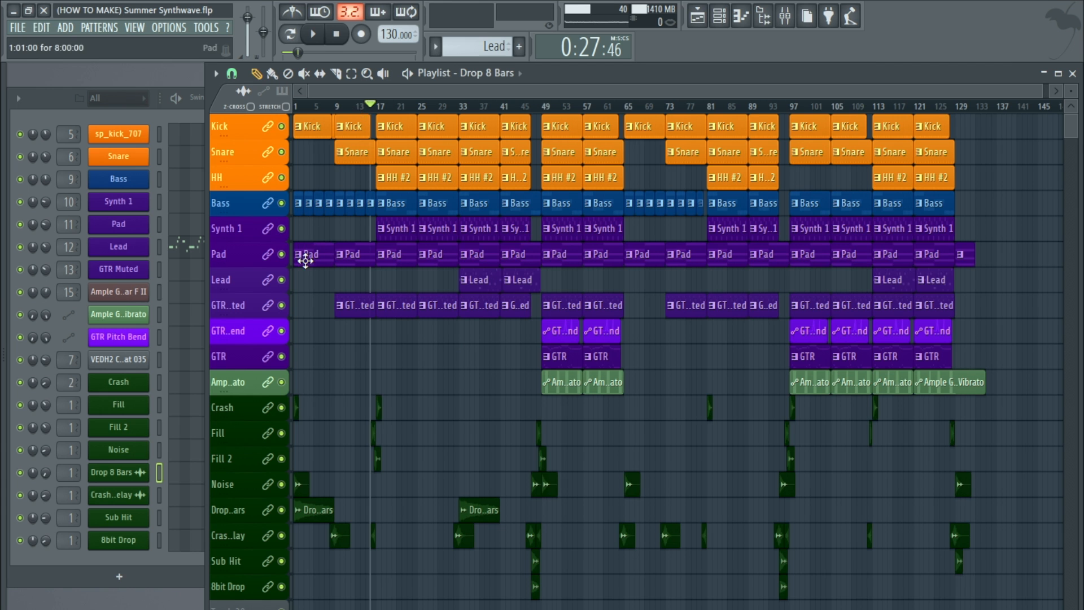
{"action": "scroll", "coordinate": [305, 260], "scroll_direction": "up", "scroll_amount": 2}
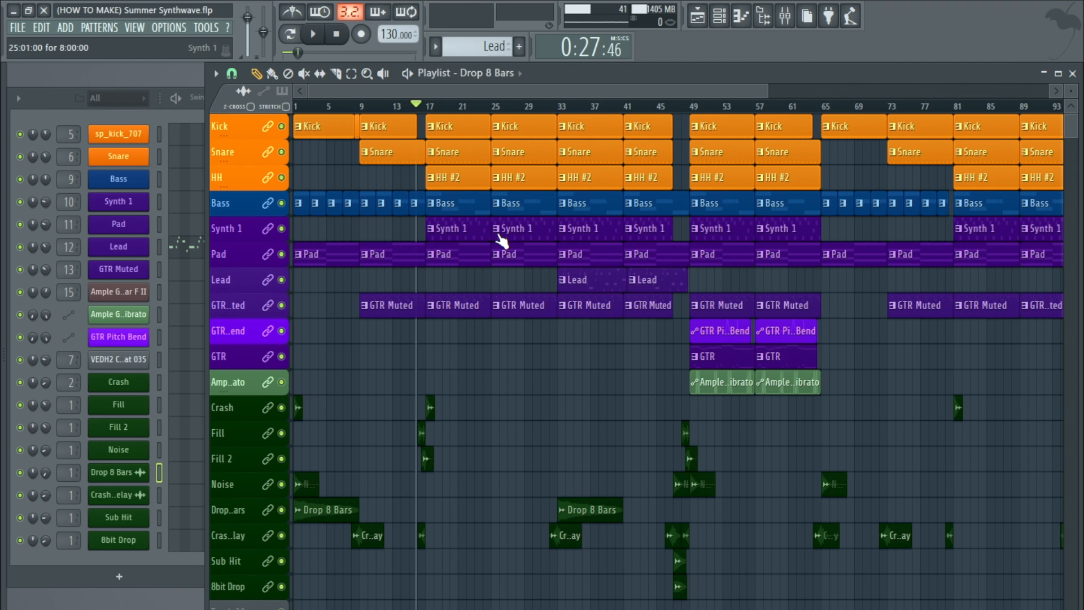
{"action": "scroll", "coordinate": [670, 286], "scroll_direction": "down", "scroll_amount": 2}
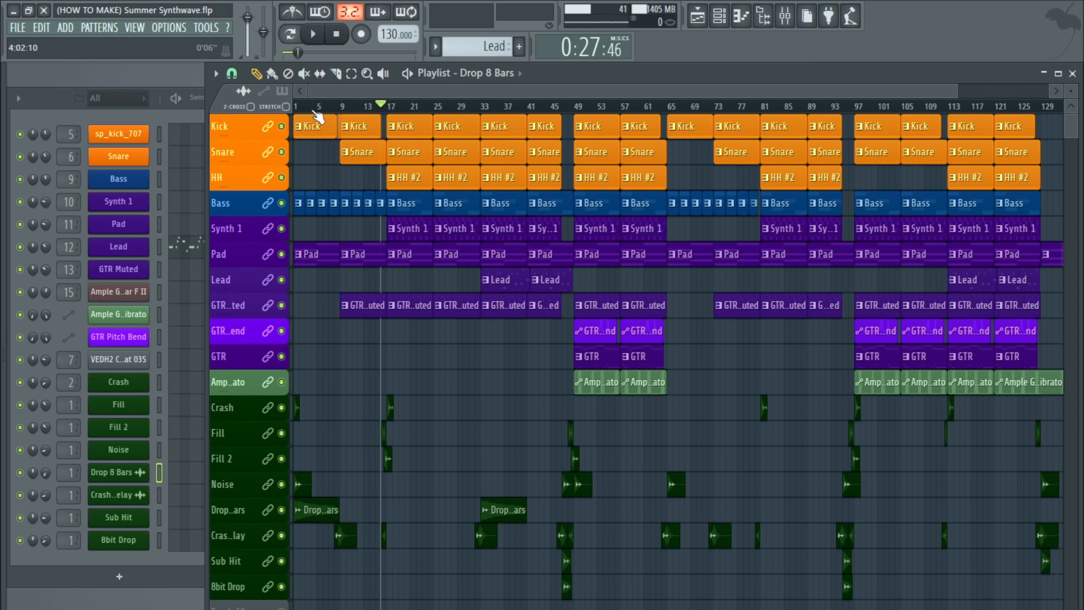
{"action": "scroll", "coordinate": [997, 307], "scroll_direction": "down", "scroll_amount": 1}
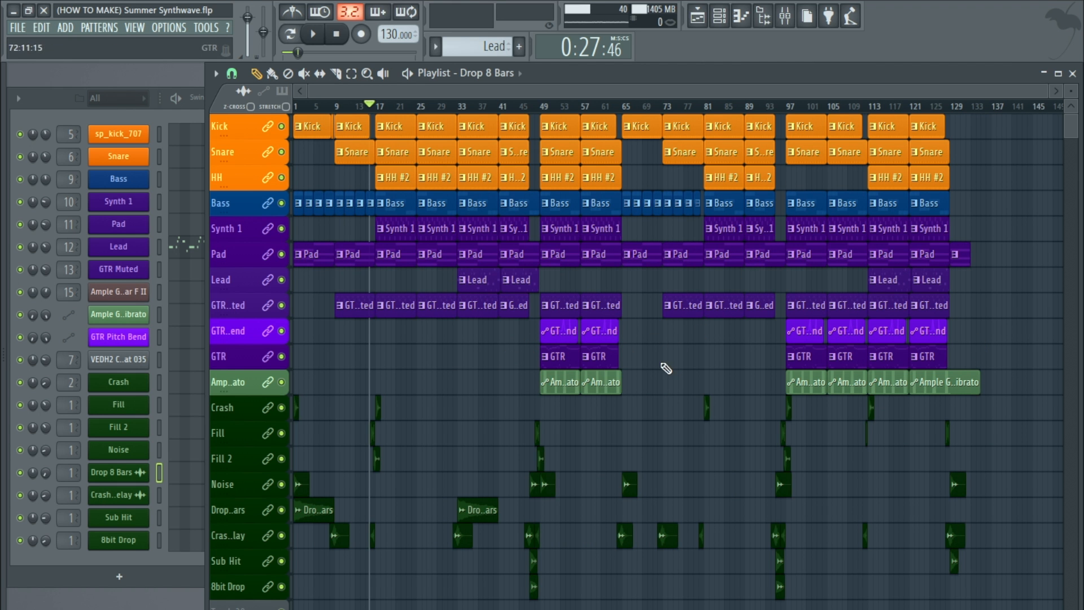
- Choose the GTR pattern, solo its track, and make a time selection from bar 49 to about bar 65
{"action": "scroll", "coordinate": [566, 313], "scroll_direction": "up", "scroll_amount": 6}
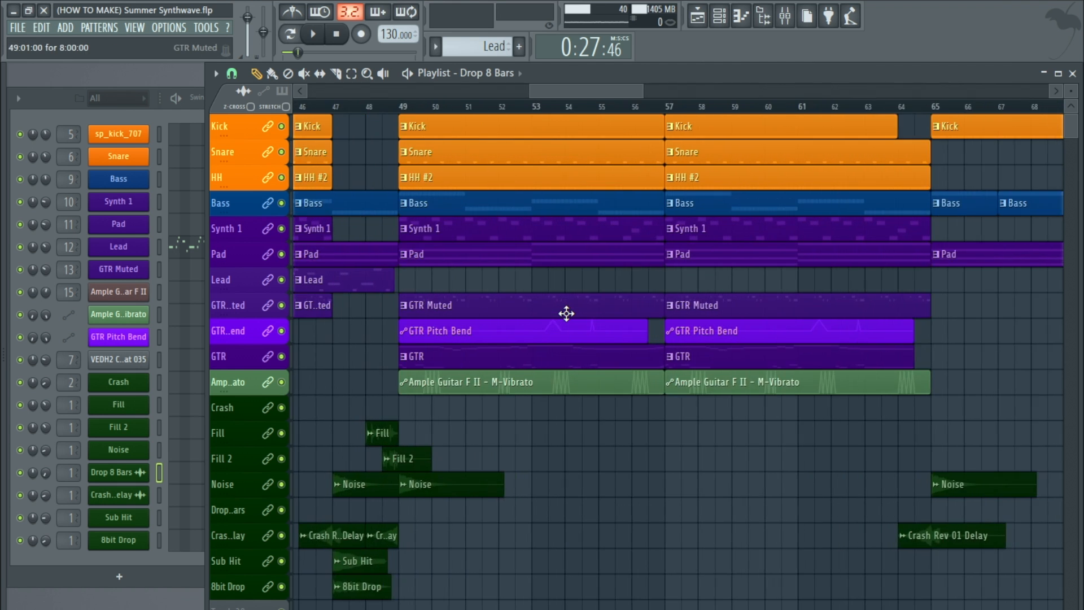
{"action": "scroll", "coordinate": [566, 314], "scroll_direction": "up", "scroll_amount": 2}
{"action": "left_click", "coordinate": [490, 374]}
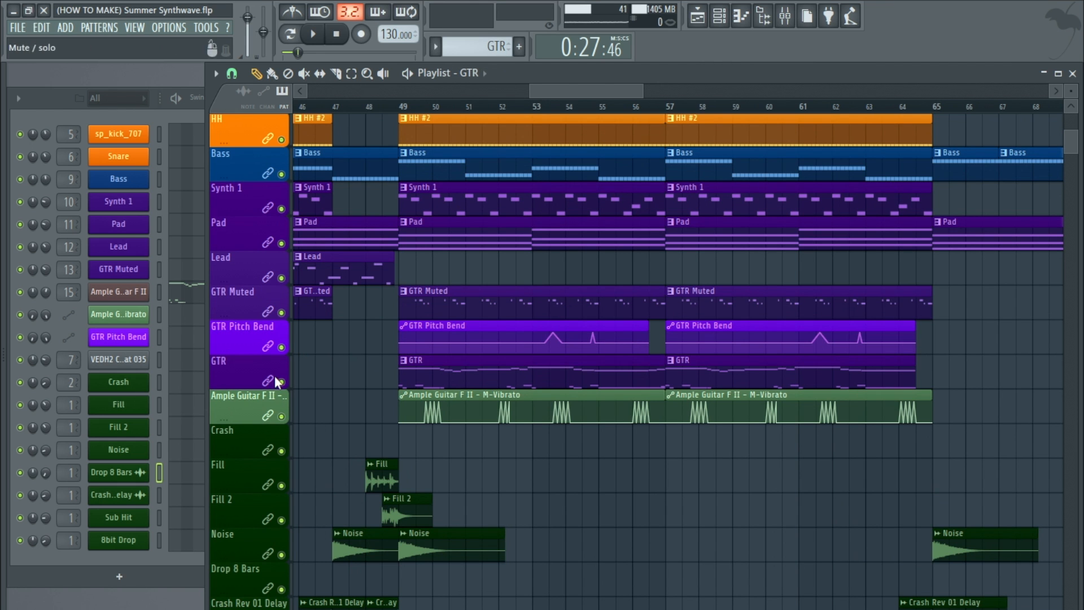
{"action": "right_click", "coordinate": [282, 382]}
{"action": "left_click_drag", "start_coordinate": [405, 106], "coordinate": [931, 113]}
- Unmute the GTR Pitch Bend and Ample Guitar F II - M-Vibrato tracks, audition the guitar section from bar 49, and stop playback
{"action": "left_click", "coordinate": [282, 348]}
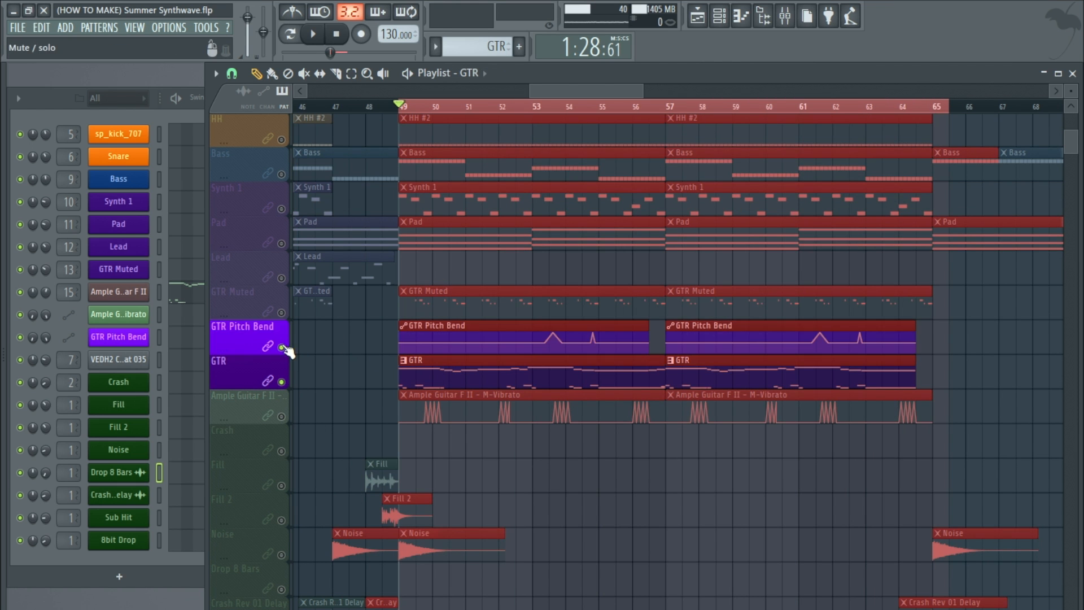
{"action": "left_click", "coordinate": [282, 417]}
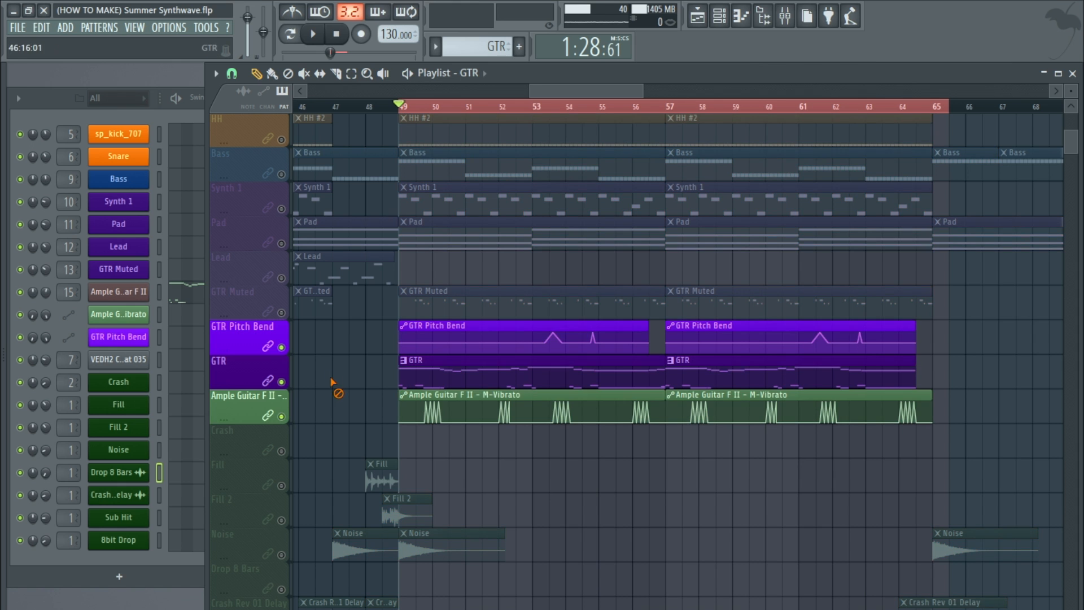
{"action": "left_click", "coordinate": [323, 35]}
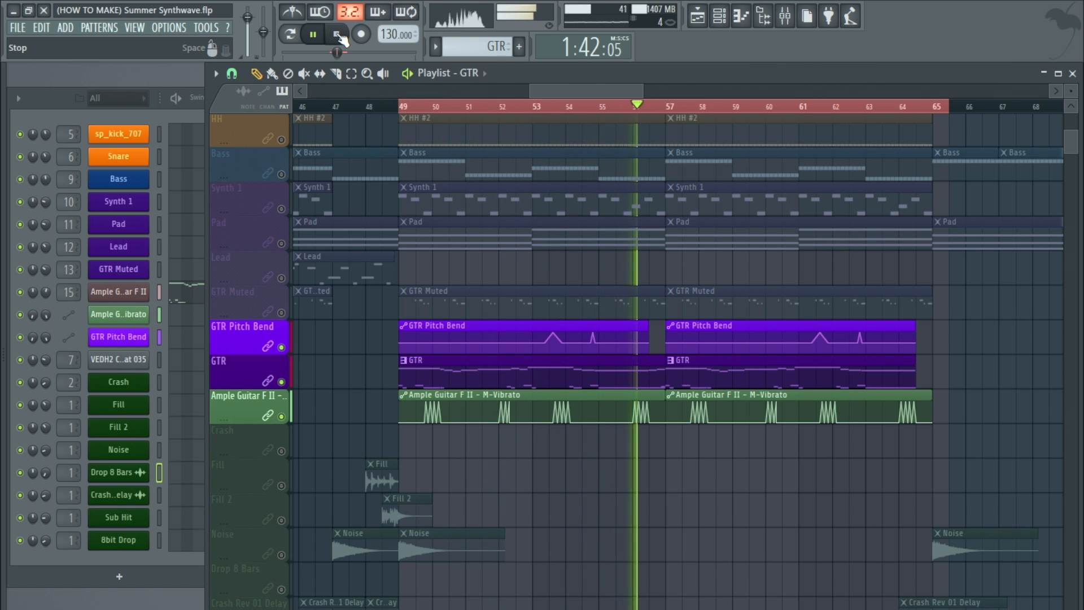
{"action": "left_click", "coordinate": [339, 35]}
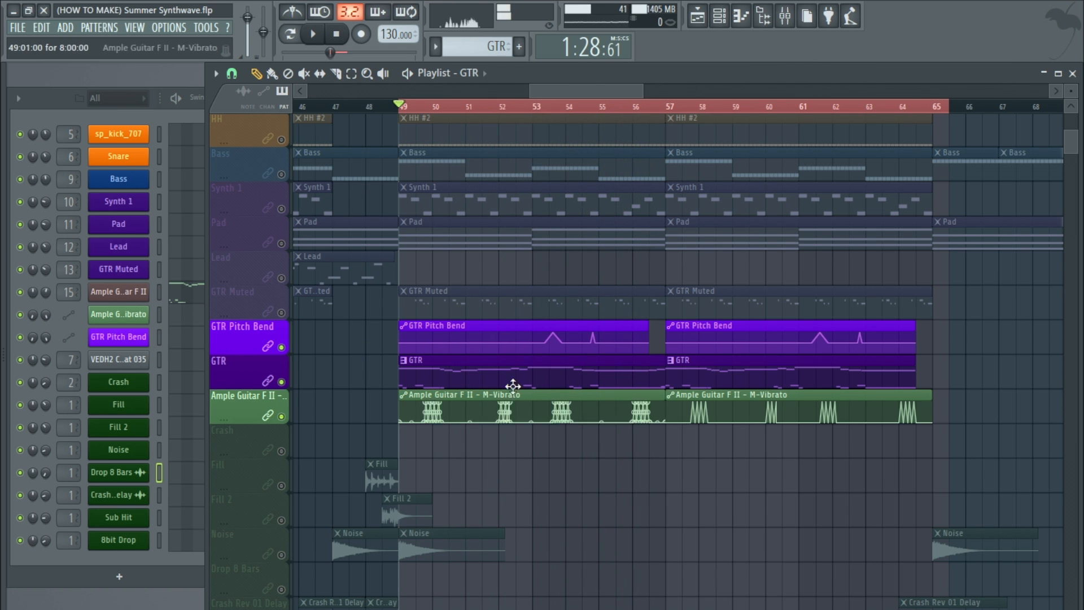
- Open the Ample Guitar F II instrument and move its window so the whole fretboard and keyboard are in view
{"action": "left_click", "coordinate": [120, 299]}
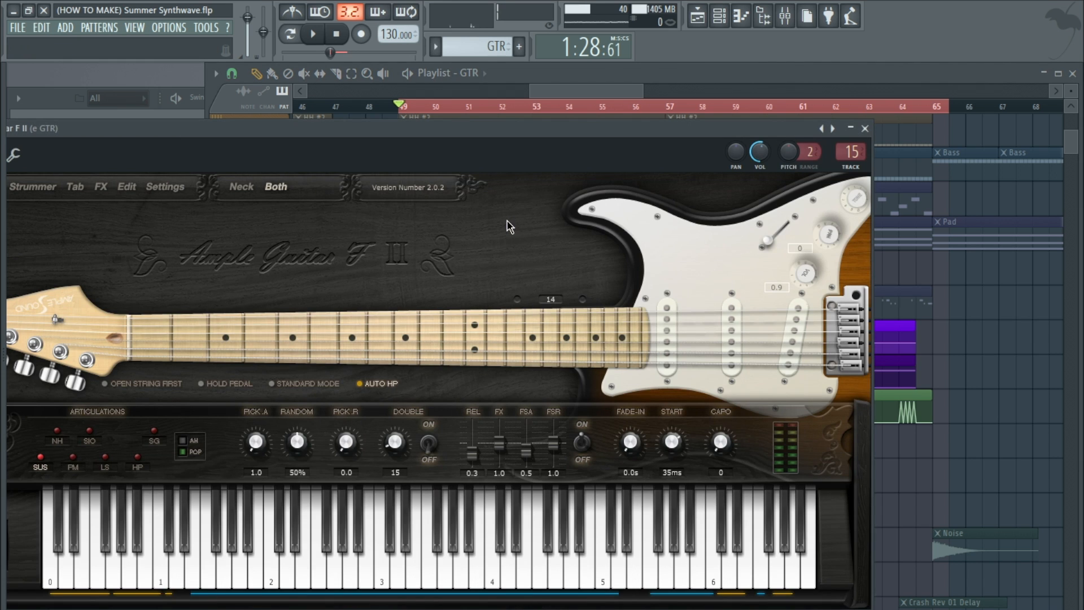
{"action": "left_click_drag", "start_coordinate": [439, 144], "coordinate": [629, 94]}
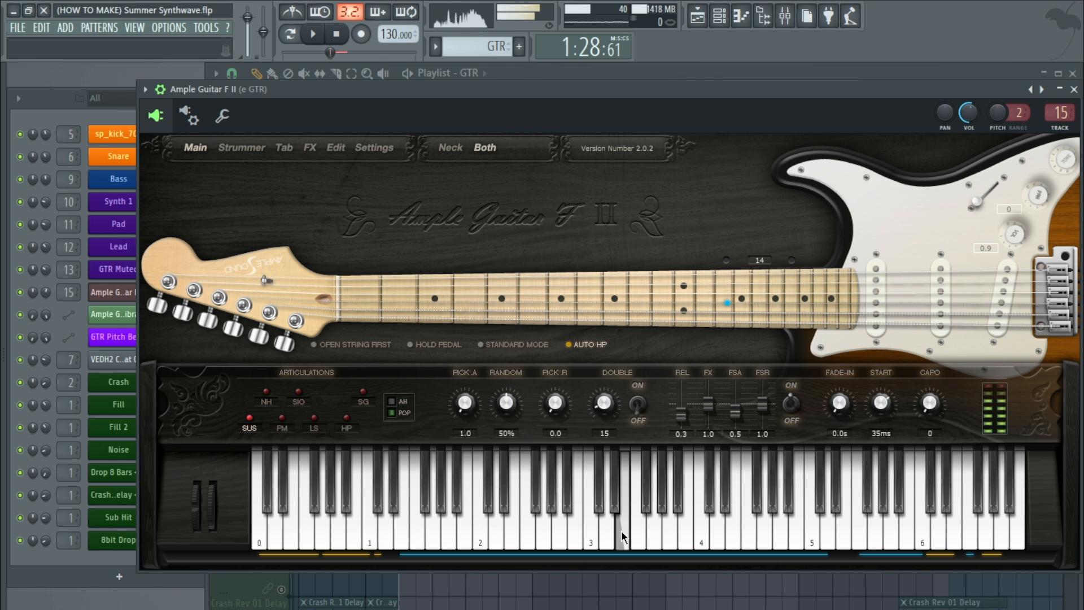
- Audition several notes on the Ample Guitar F II keyboard and reposition the instrument window
{"action": "left_click", "coordinate": [580, 542]}
{"action": "left_click", "coordinate": [541, 541]}
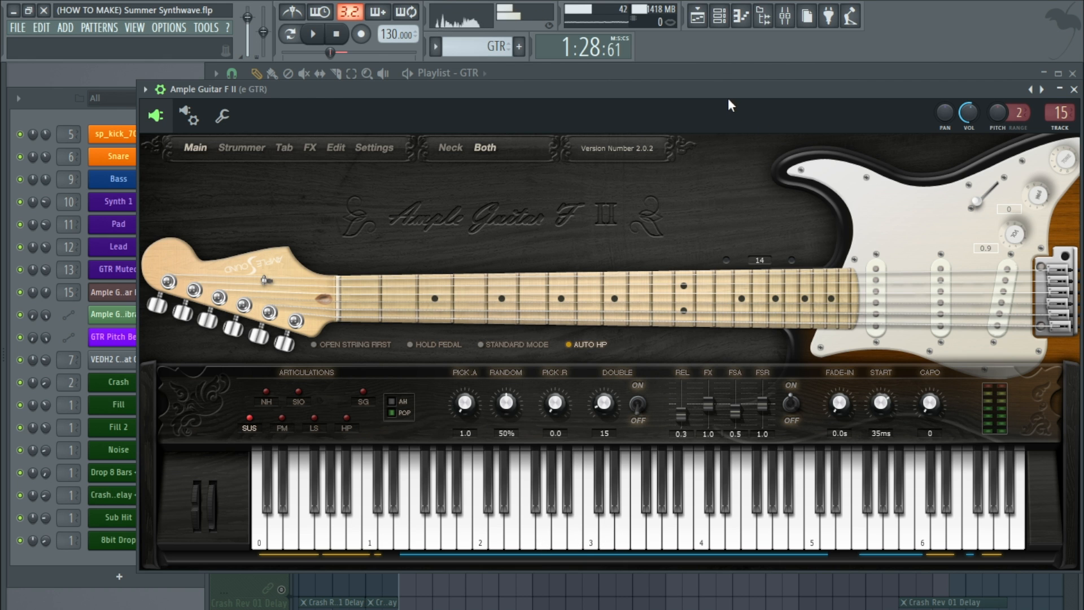
{"action": "left_click_drag", "start_coordinate": [727, 90], "coordinate": [623, 117]}
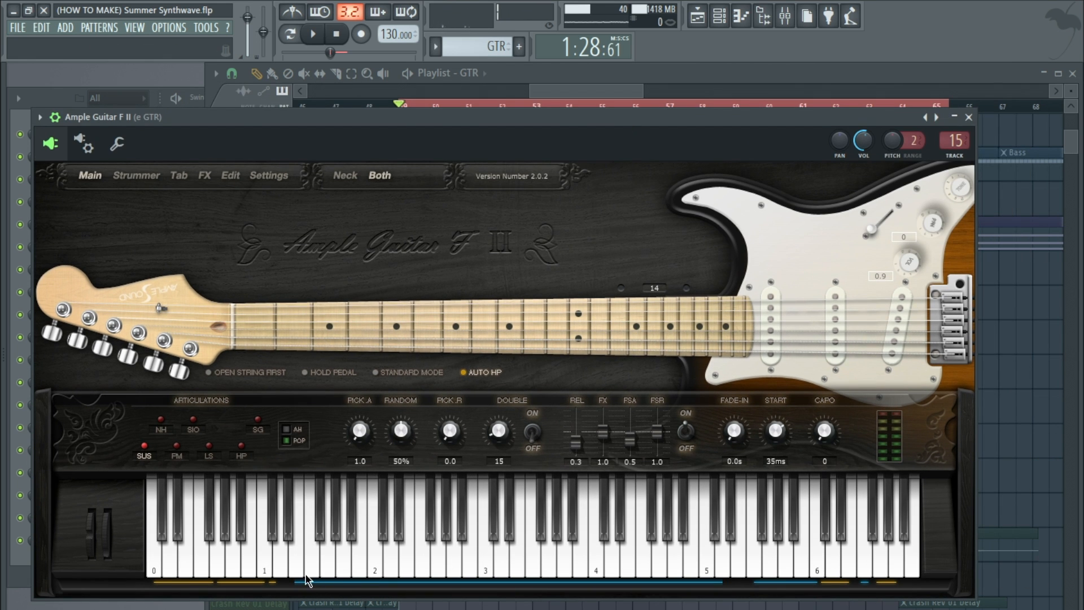
{"action": "mouse_move", "coordinate": [613, 565]}
{"action": "left_mouse_down"}
{"action": "mouse_move", "coordinate": [357, 576]}
{"action": "mouse_move", "coordinate": [520, 563]}
{"action": "left_mouse_up"}
- Switch to pattern mode, play the GTR pattern while triggering the Sustain and Palm Mute keyswitches, and stop playback
{"action": "left_click", "coordinate": [290, 34]}
{"action": "left_click_drag", "start_coordinate": [228, 142], "coordinate": [363, 109]}
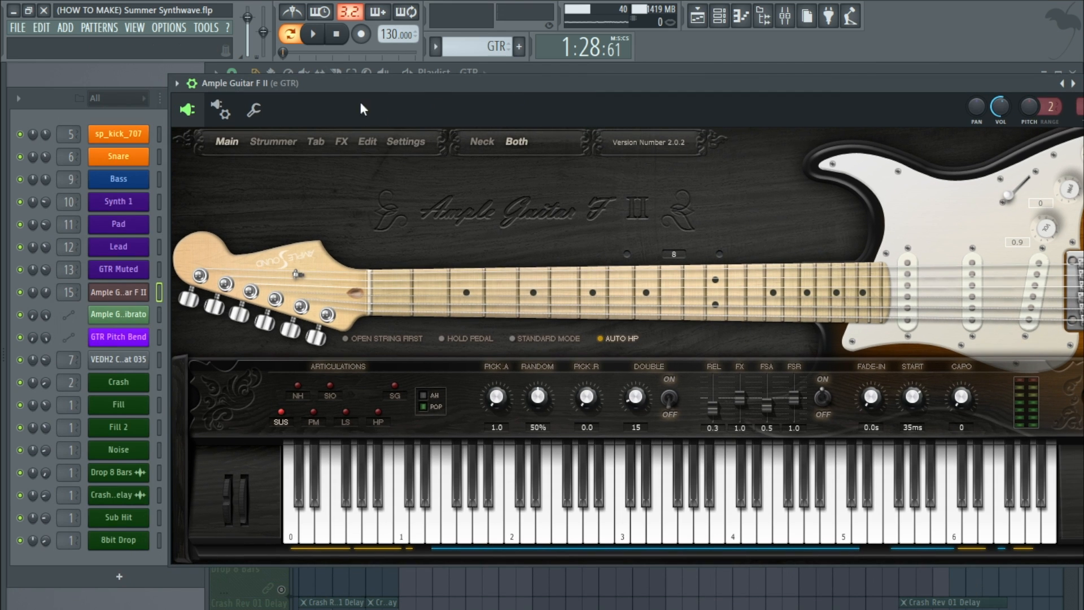
{"action": "left_click", "coordinate": [292, 531]}
{"action": "left_click", "coordinate": [306, 519]}
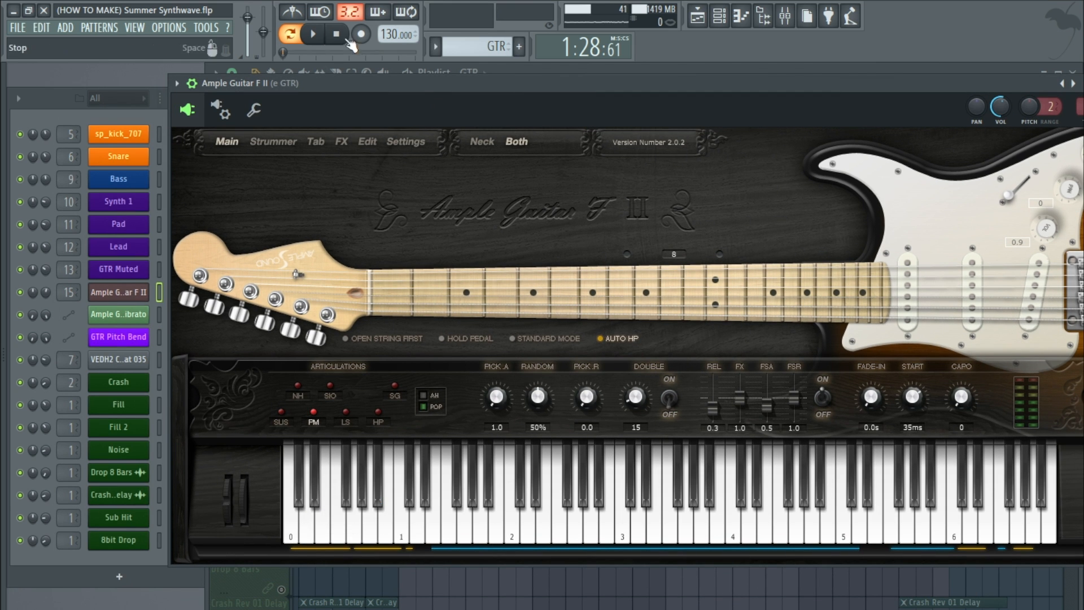
{"action": "key", "text": "space"}
{"action": "left_click", "coordinate": [308, 518]}
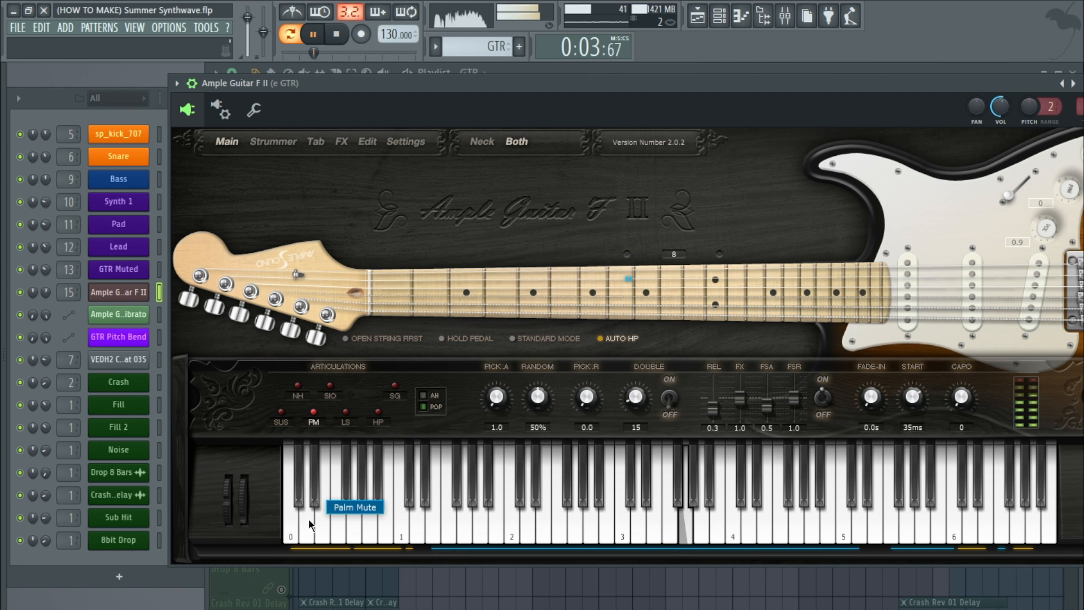
{"action": "left_click", "coordinate": [308, 518]}
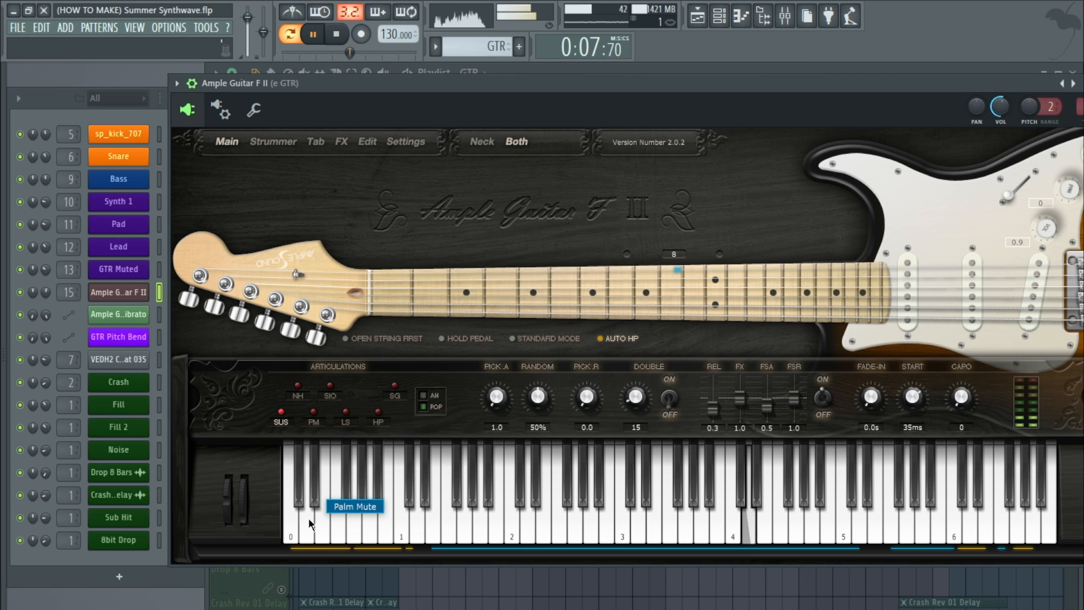
{"action": "key", "text": "space"}
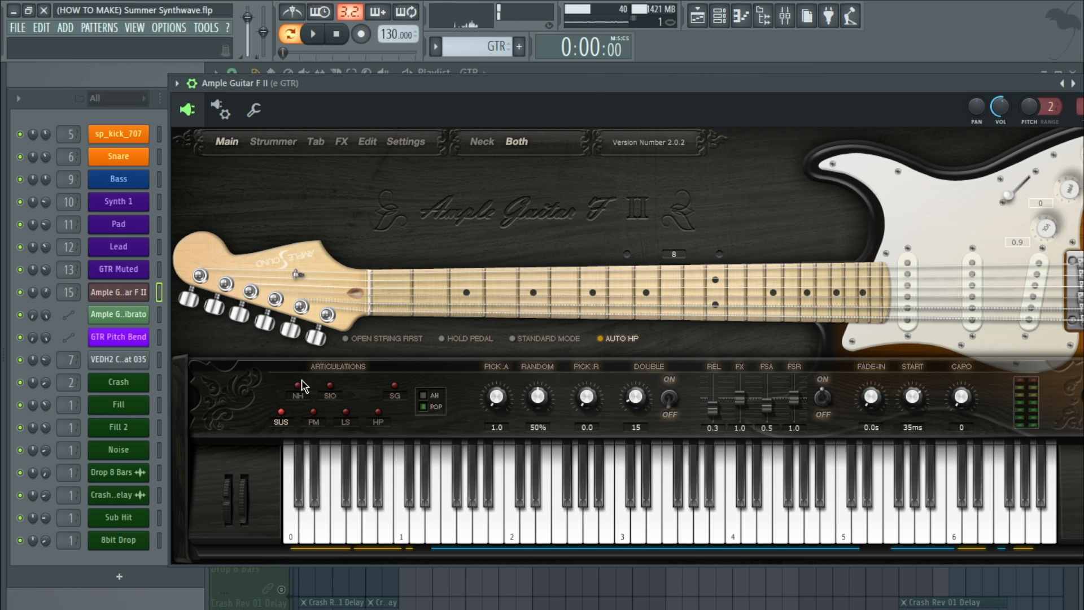
- Examine the low keyswitch notes in the Ample Guitar F II piano roll and close it
{"action": "right_click", "coordinate": [142, 292]}
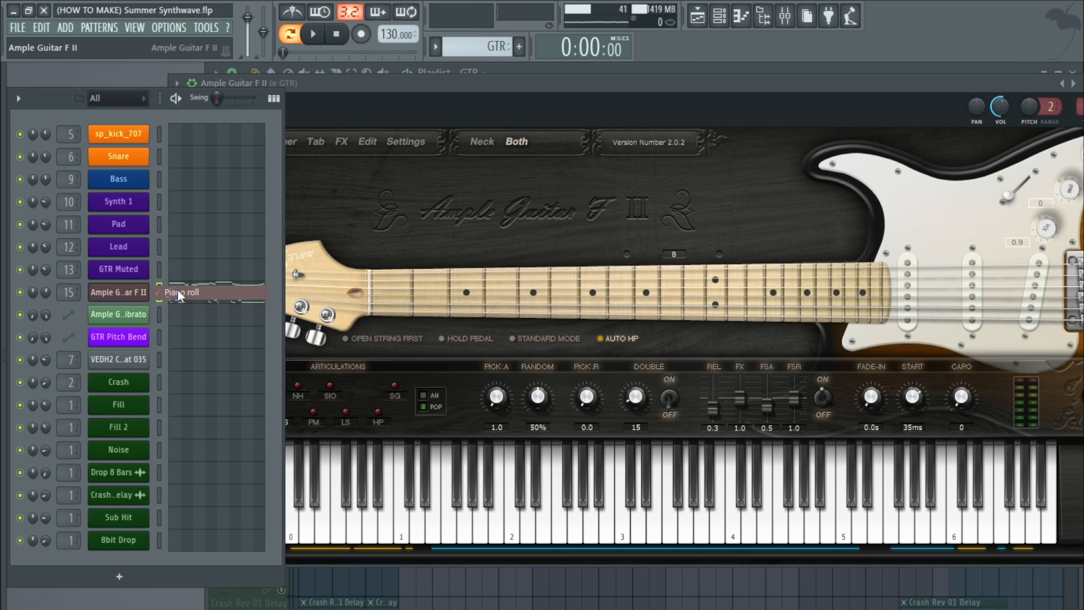
{"action": "left_click", "coordinate": [177, 294]}
{"action": "scroll", "coordinate": [382, 326], "scroll_direction": "down", "scroll_amount": 15}
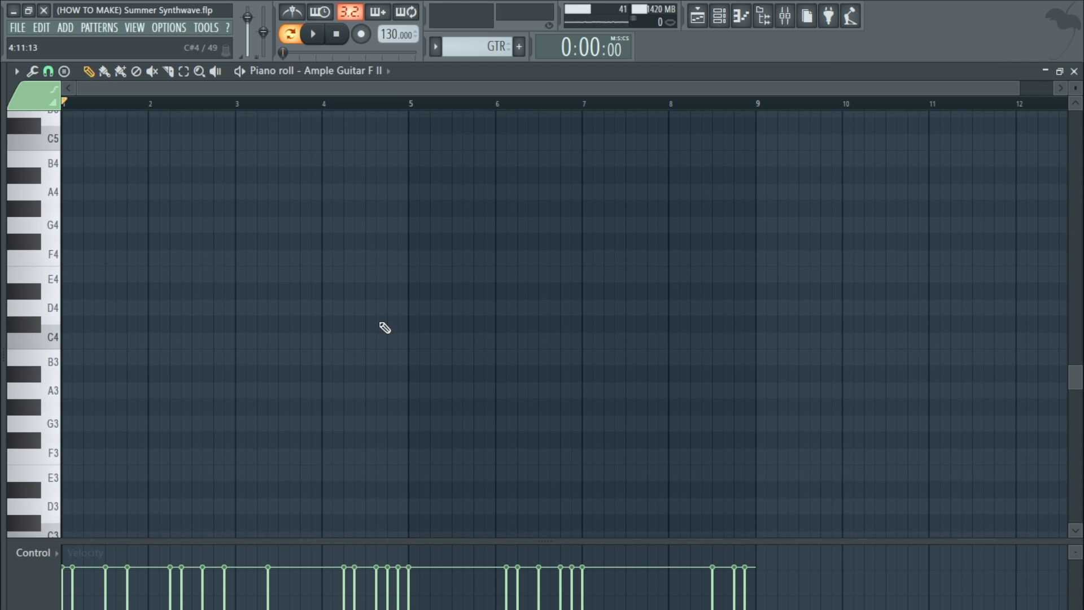
{"action": "scroll", "coordinate": [162, 315], "scroll_direction": "up", "scroll_amount": 2}
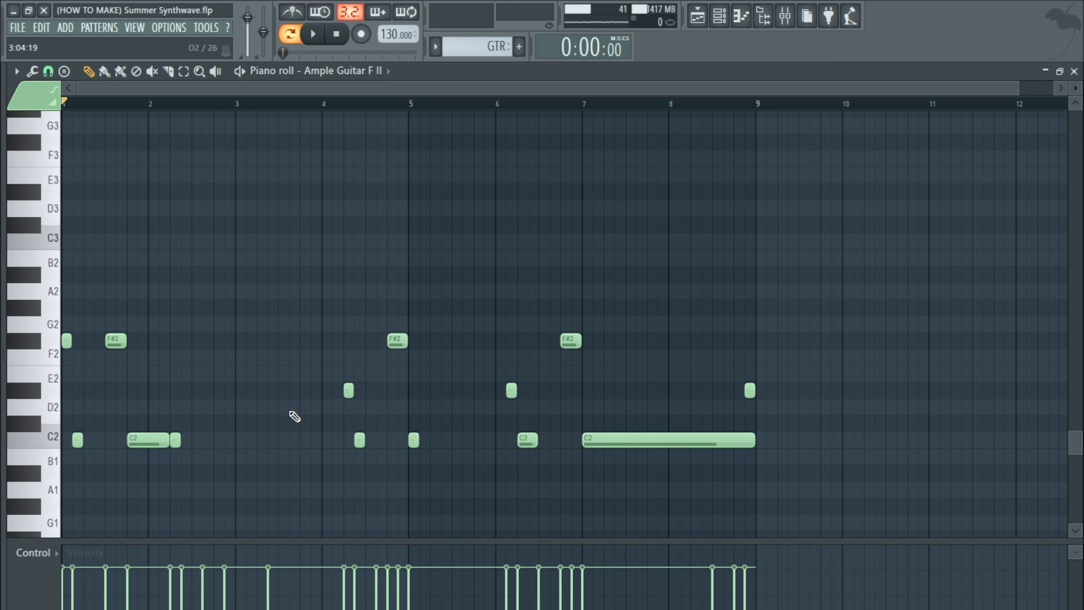
{"action": "left_click", "coordinate": [1074, 72]}
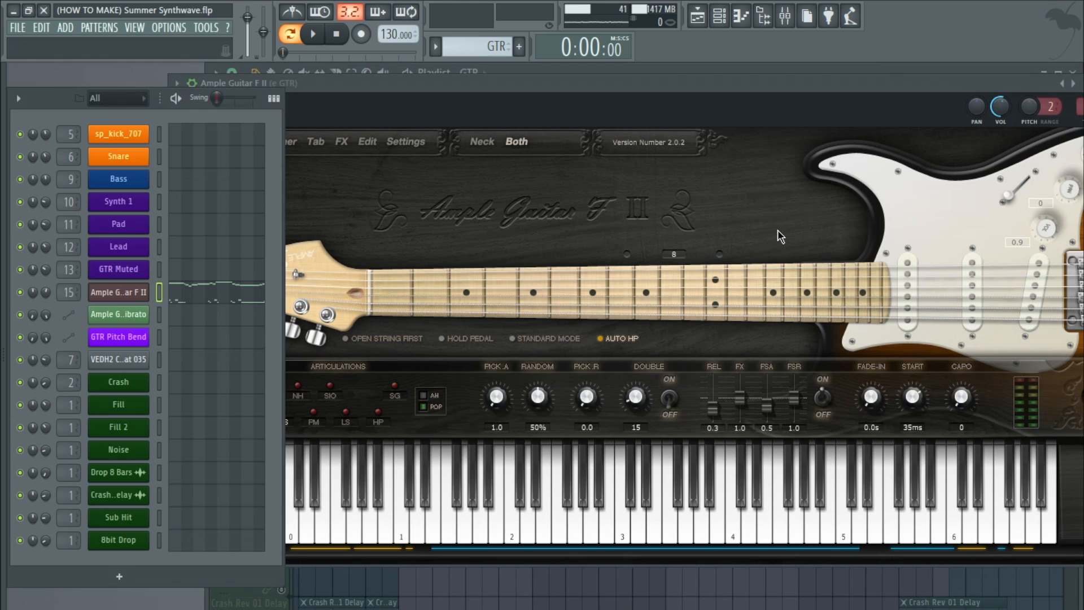
- Move the instrument window clear of the channel list and trigger the SUS, LS and SIO articulation keyswitches
{"action": "left_click_drag", "start_coordinate": [460, 91], "coordinate": [686, 73]}
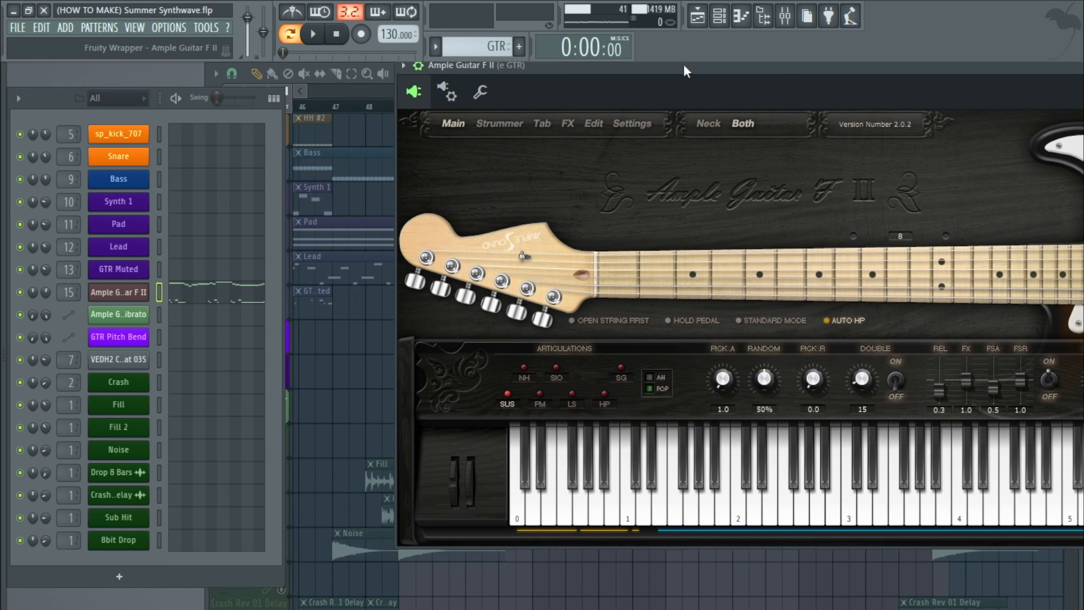
{"action": "left_click", "coordinate": [520, 503]}
{"action": "left_click", "coordinate": [519, 503]}
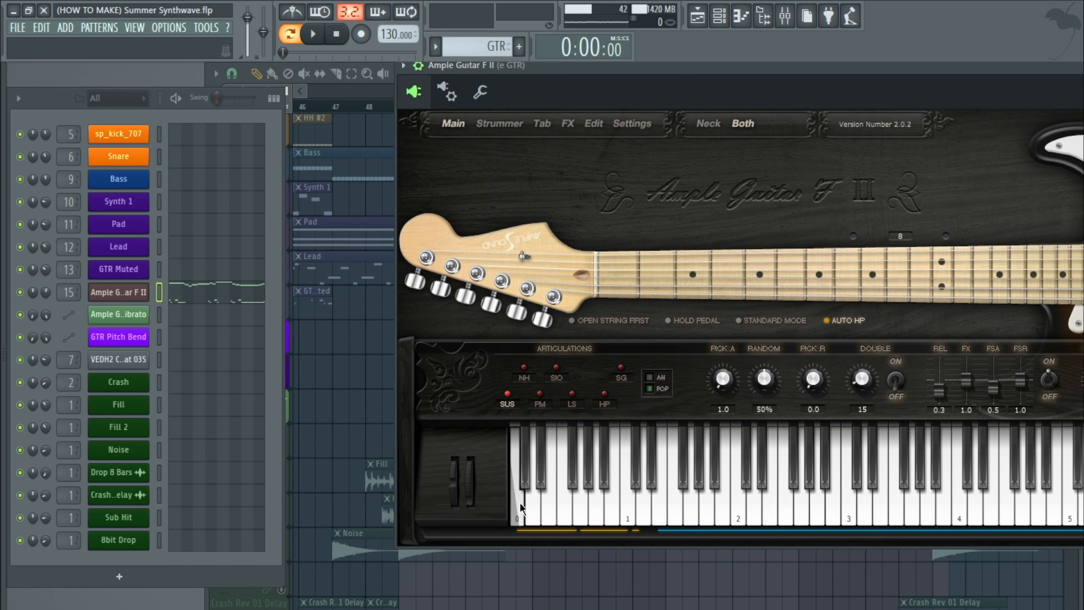
{"action": "left_click", "coordinate": [548, 500]}
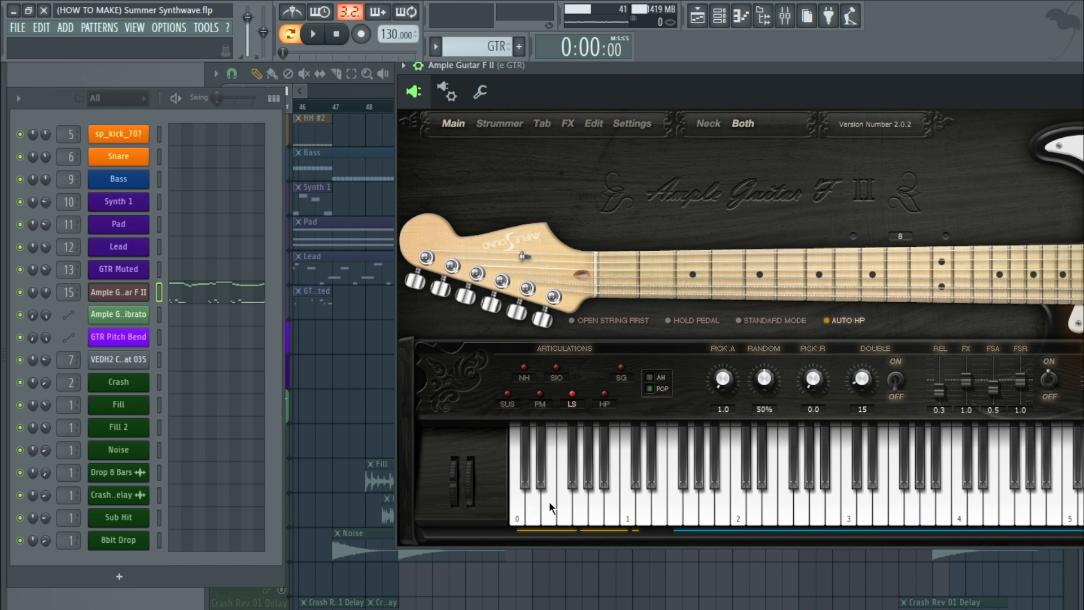
{"action": "left_click", "coordinate": [539, 470]}
- Check the guitar's piano roll briefly, close it, and trigger the HP and LS articulation keyswitches
{"action": "right_click", "coordinate": [138, 285]}
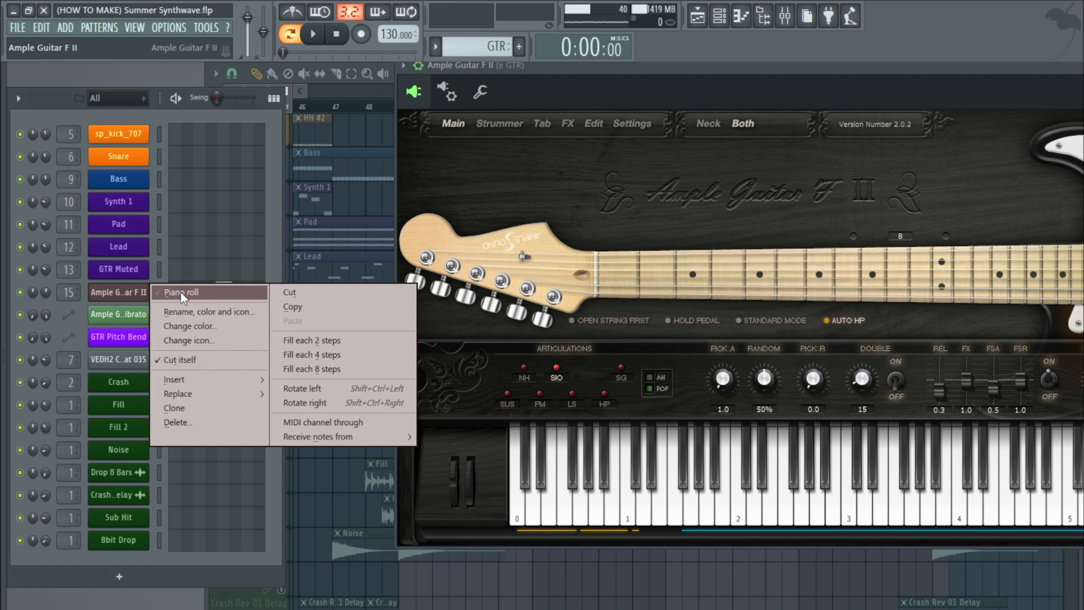
{"action": "left_click", "coordinate": [164, 290]}
{"action": "left_click", "coordinate": [1074, 71]}
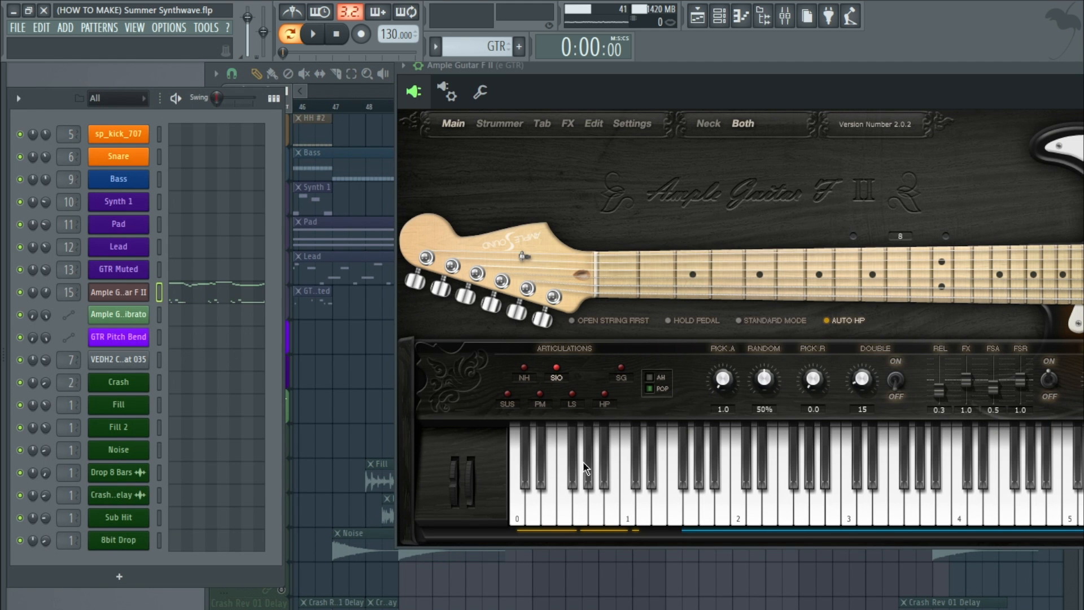
{"action": "left_click", "coordinate": [564, 507]}
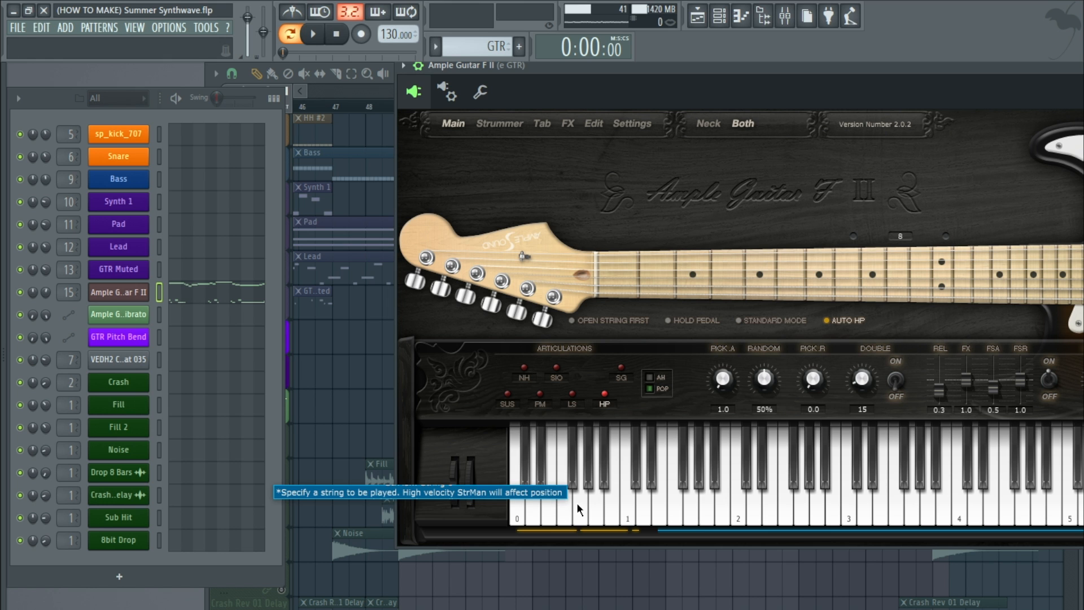
{"action": "left_click", "coordinate": [547, 500]}
- Reopen the guitar's piano roll, play the pattern briefly, review the C2 to F#2 keyswitch notes, and close it
{"action": "right_click", "coordinate": [144, 288]}
{"action": "left_click", "coordinate": [169, 290]}
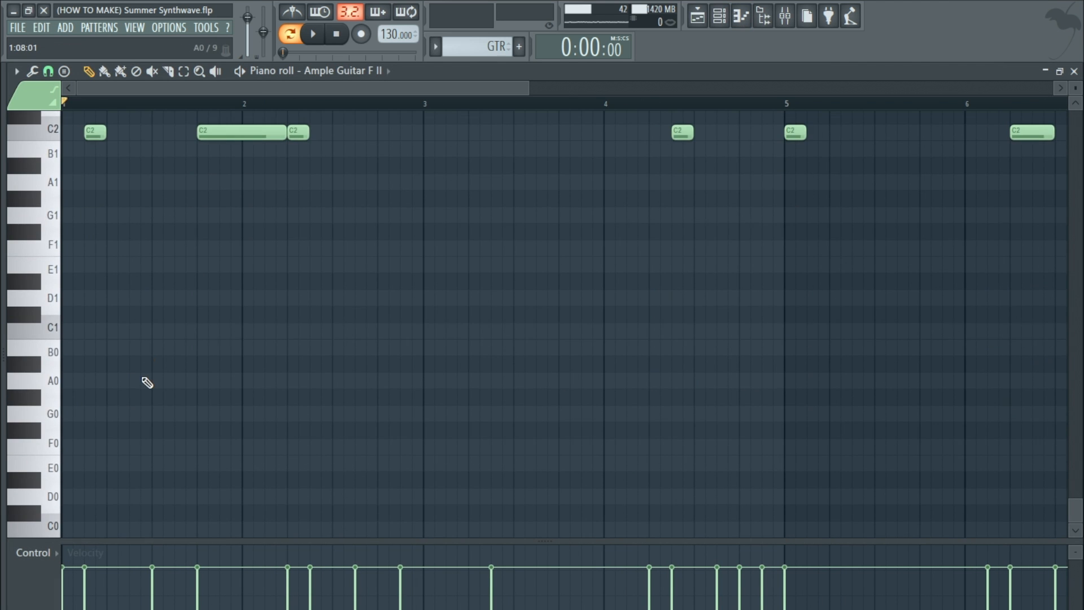
{"action": "scroll", "coordinate": [147, 383], "scroll_direction": "up", "scroll_amount": 8}
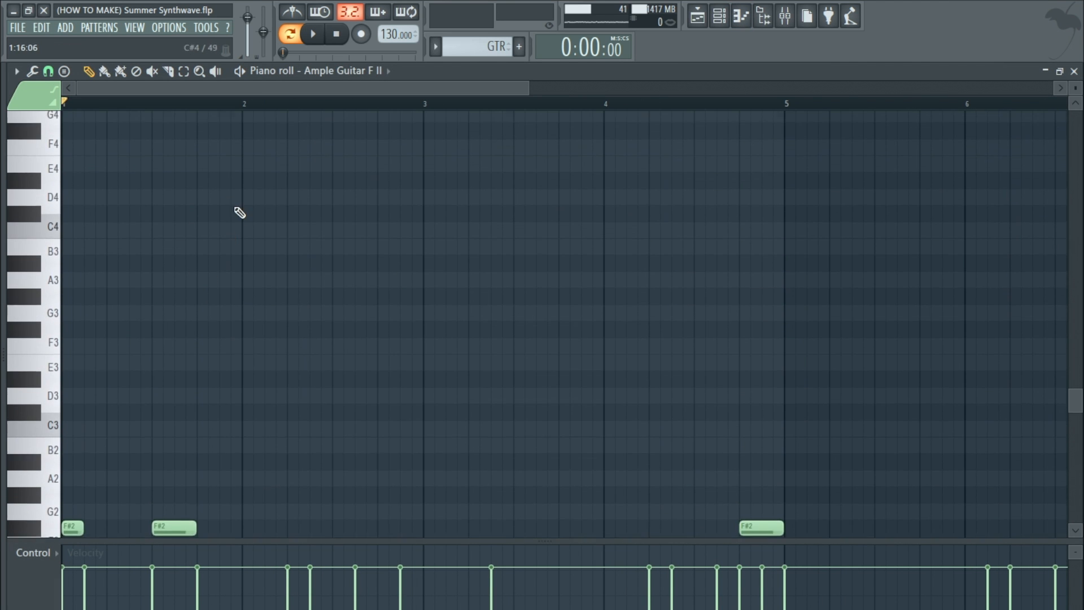
{"action": "left_click", "coordinate": [312, 34]}
{"action": "left_click", "coordinate": [338, 34]}
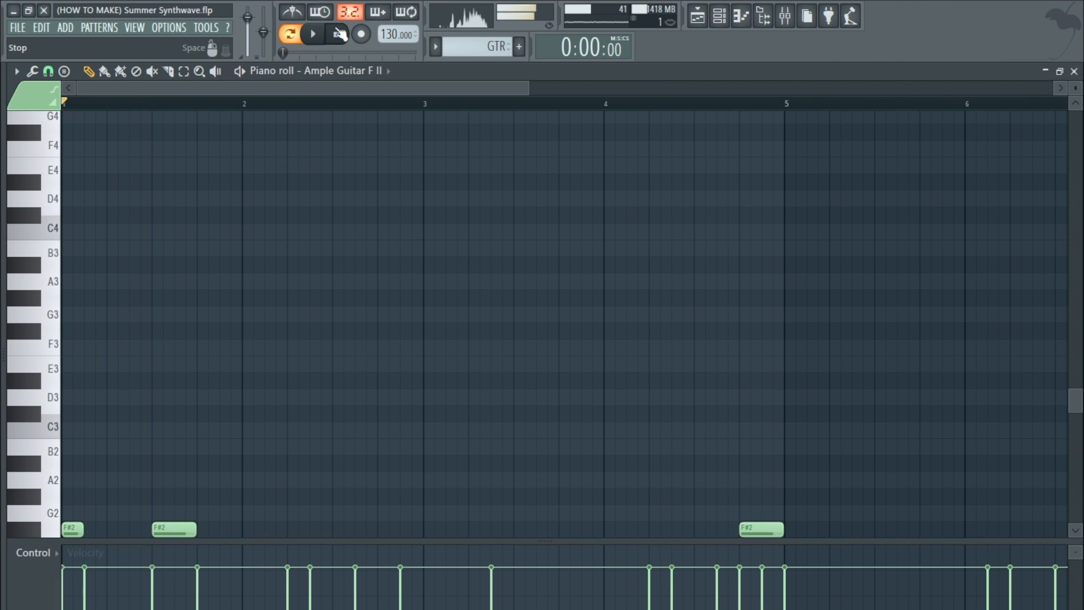
{"action": "scroll", "coordinate": [303, 205], "scroll_direction": "down", "scroll_amount": 4}
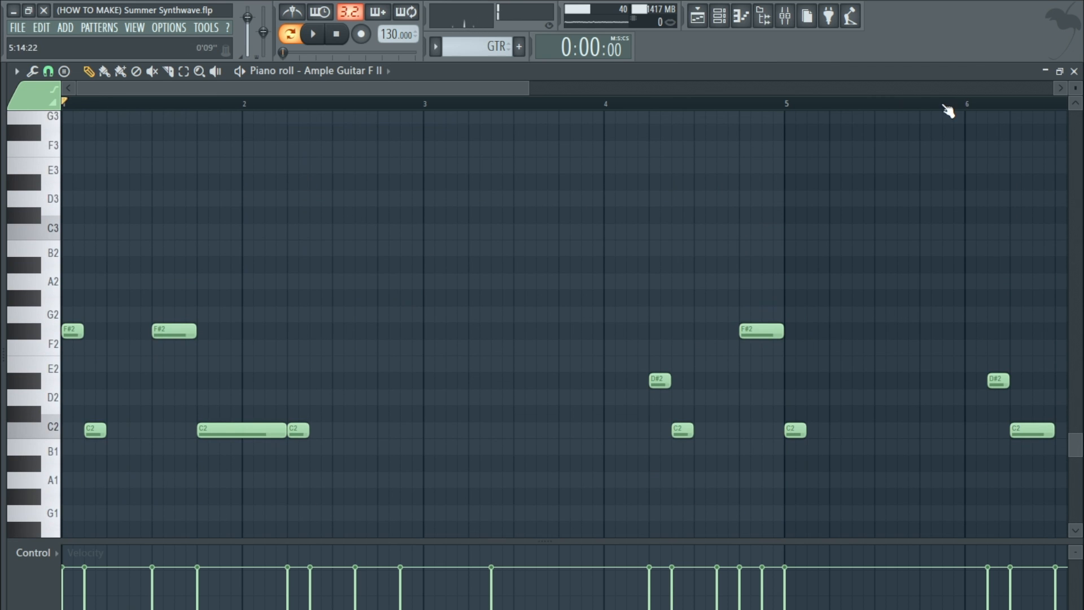
{"action": "left_click", "coordinate": [1074, 73]}
- Close the Ample Guitar F II instrument and mute the GTR Pitch Bend track, keeping GTR and M-Vibrato active
{"action": "left_click_drag", "start_coordinate": [710, 70], "coordinate": [404, 148]}
{"action": "left_click", "coordinate": [1027, 145]}
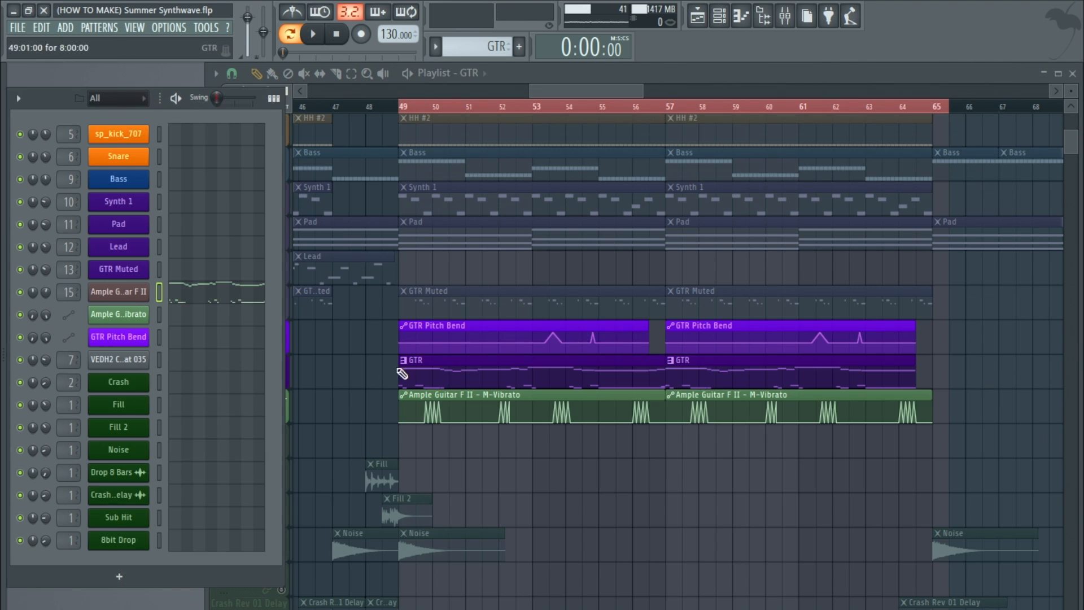
{"action": "left_click", "coordinate": [497, 331]}
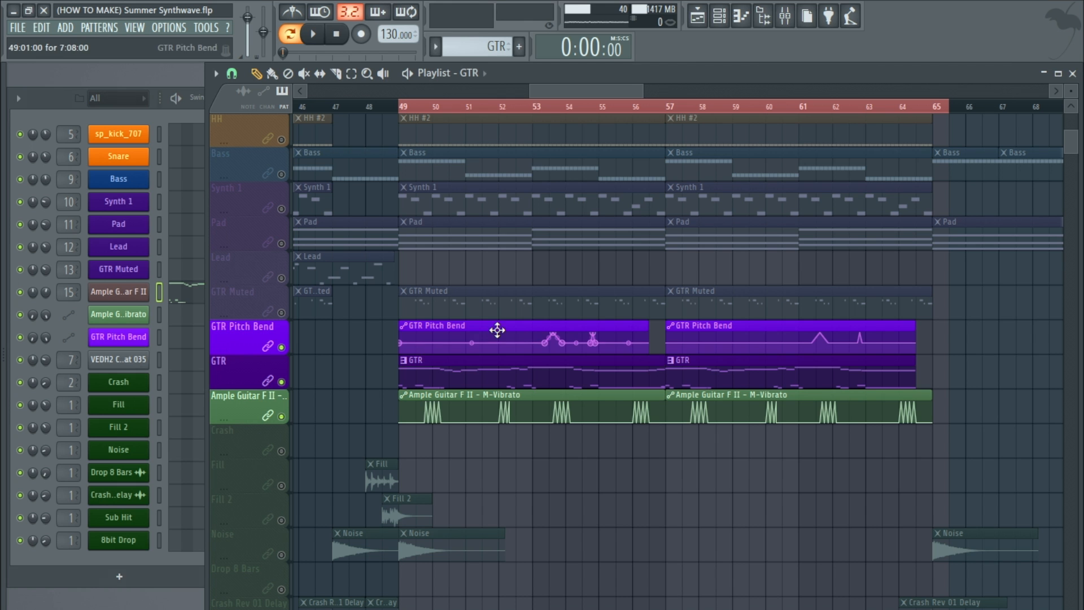
{"action": "left_click", "coordinate": [490, 395]}
{"action": "left_click", "coordinate": [442, 363]}
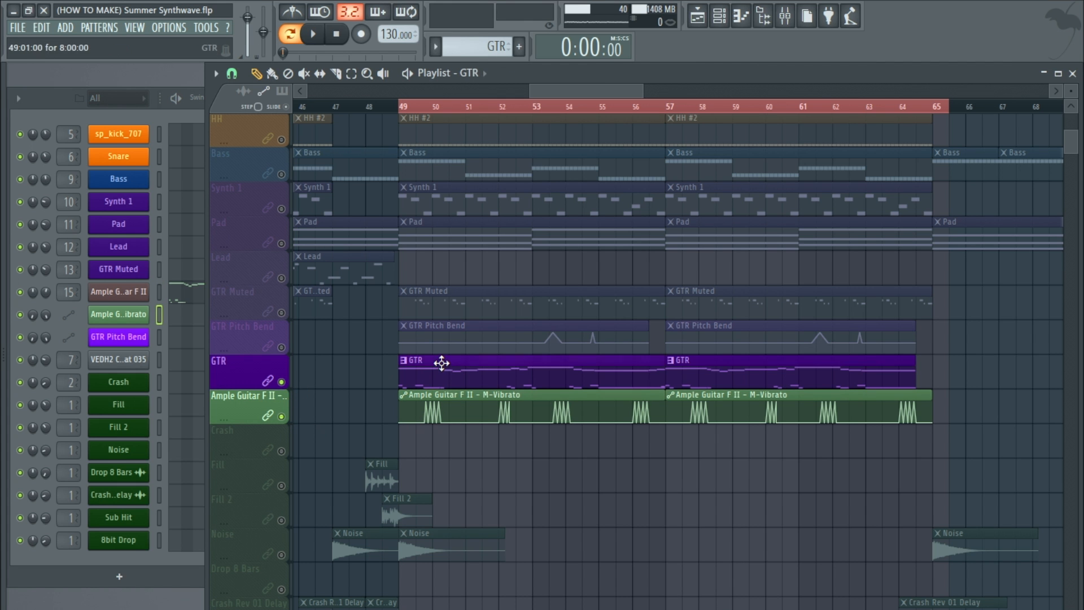
- Switch back to song mode and inspect the M-Vibrato automation from bar 49 to bar 52 up close
{"action": "scroll", "coordinate": [432, 236], "scroll_direction": "up", "scroll_amount": 4}
{"action": "left_click", "coordinate": [292, 35]}
{"action": "scroll", "coordinate": [462, 366], "scroll_direction": "up", "scroll_amount": 3}
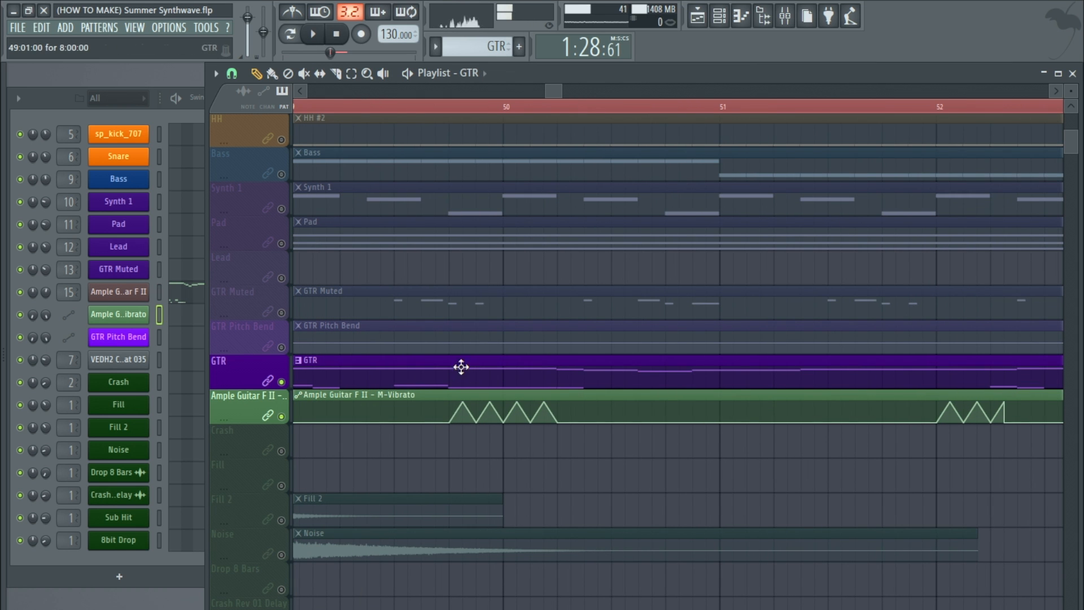
- Open Ample Guitar F II, audition its vibrato in pattern and song mode, close the instrument, and stop playback
{"action": "left_click", "coordinate": [118, 294]}
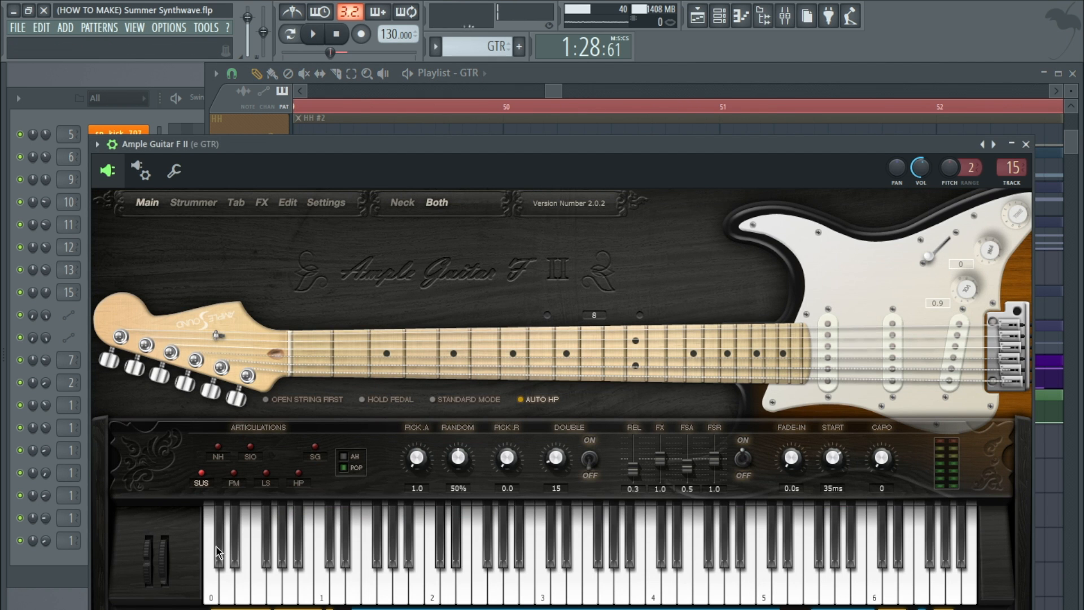
{"action": "left_click", "coordinate": [290, 34]}
{"action": "left_click", "coordinate": [312, 34]}
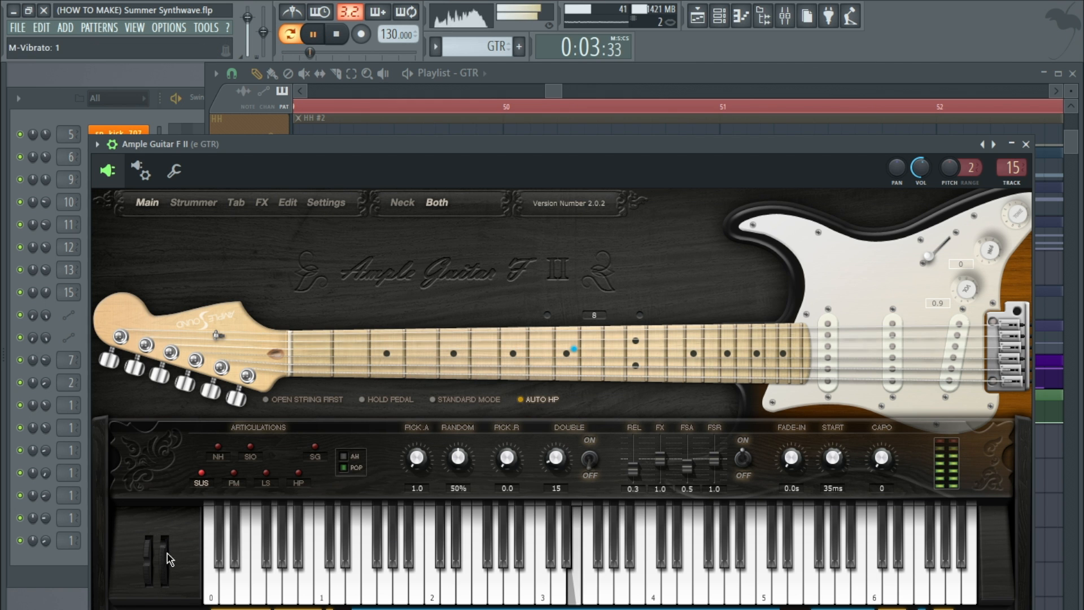
{"action": "left_click", "coordinate": [290, 34]}
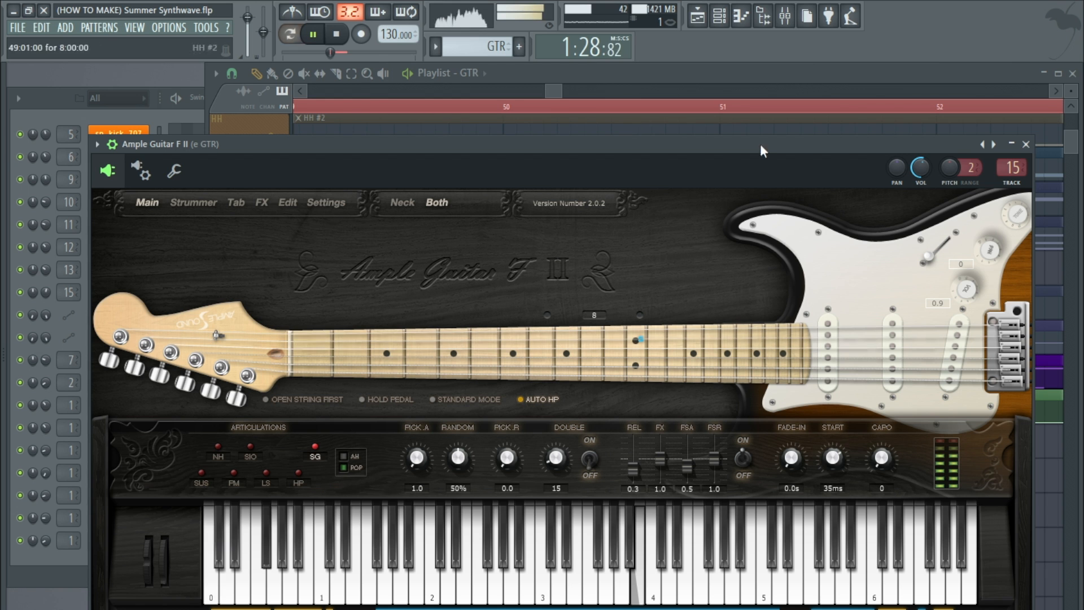
{"action": "left_click", "coordinate": [1024, 143]}
{"action": "key", "text": "space"}
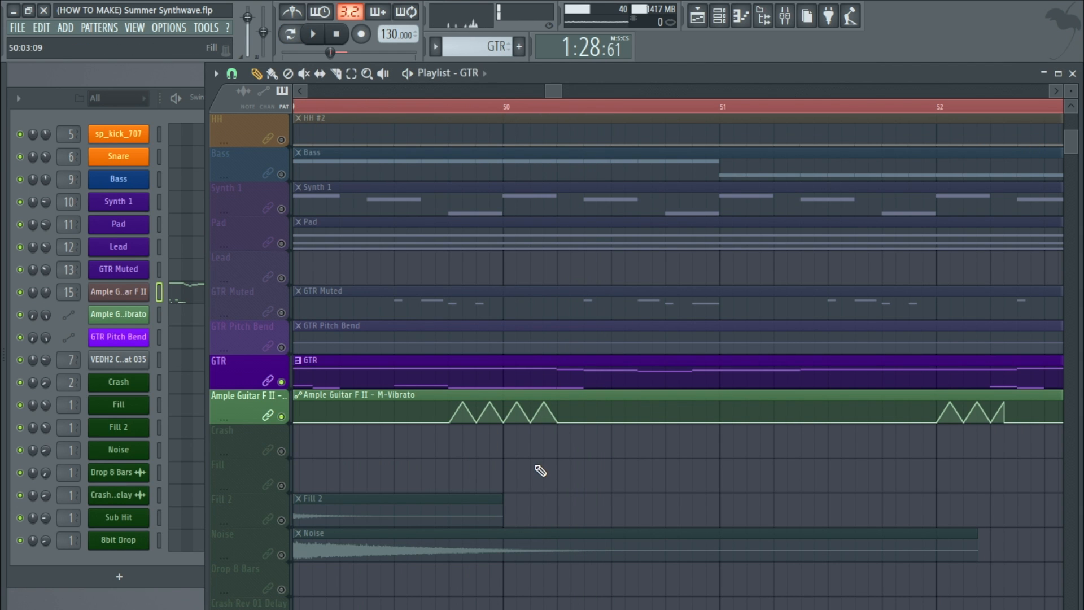
- Unmute the GTR Pitch Bend track, select its clip, and inspect the bend shapes between bars 53 and 55
{"action": "scroll", "coordinate": [541, 471], "scroll_direction": "down", "scroll_amount": 3}
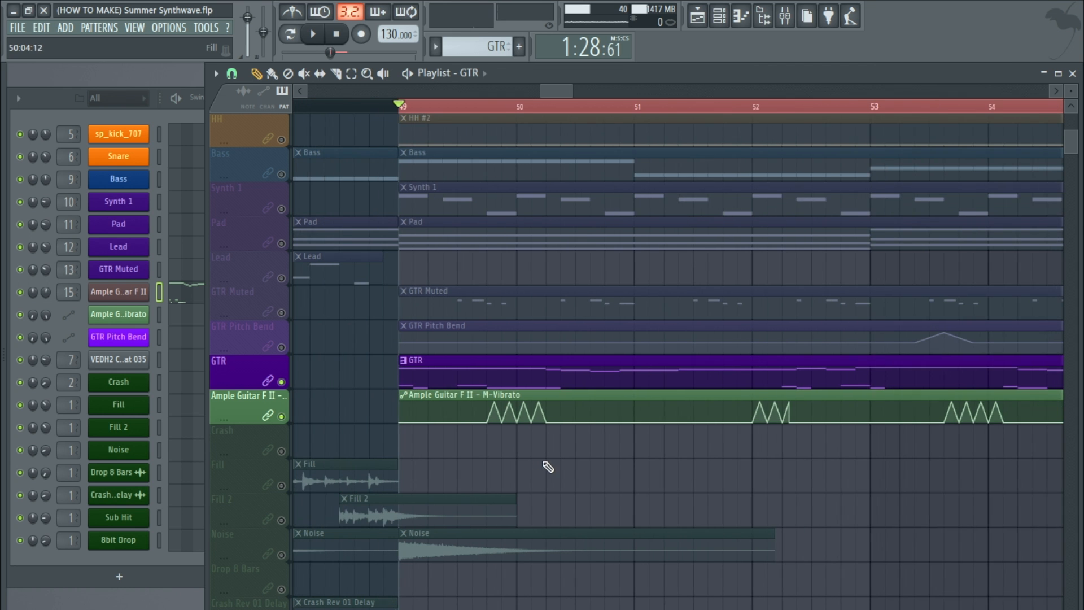
{"action": "scroll", "coordinate": [453, 383], "scroll_direction": "up", "scroll_amount": 3}
{"action": "left_click", "coordinate": [282, 347]}
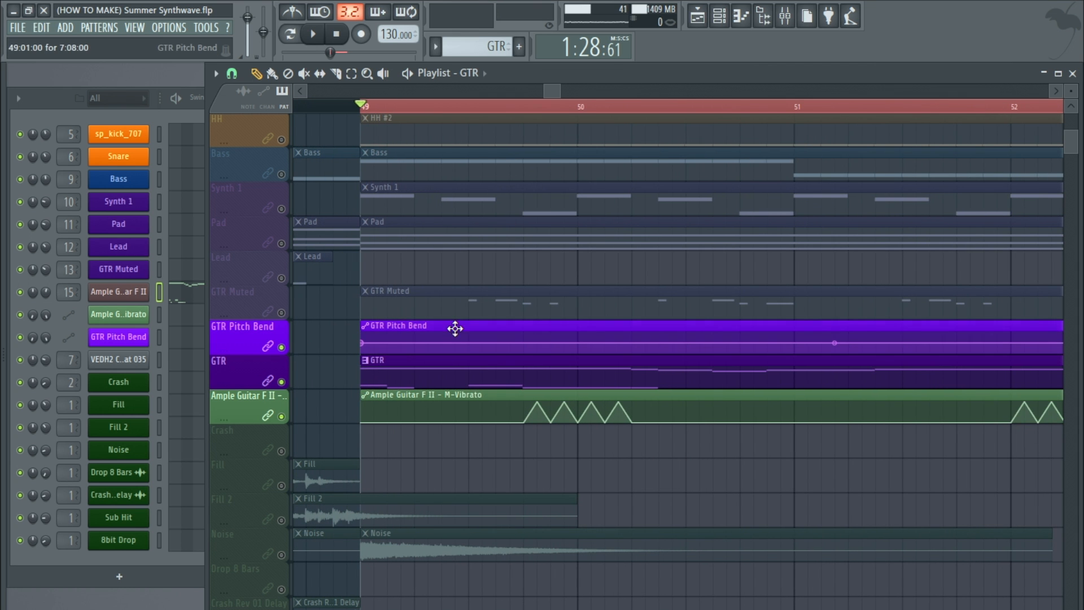
{"action": "left_click", "coordinate": [455, 329]}
{"action": "scroll", "coordinate": [346, 346], "scroll_direction": "down", "scroll_amount": 3}
{"action": "scroll", "coordinate": [779, 344], "scroll_direction": "up", "scroll_amount": 2}
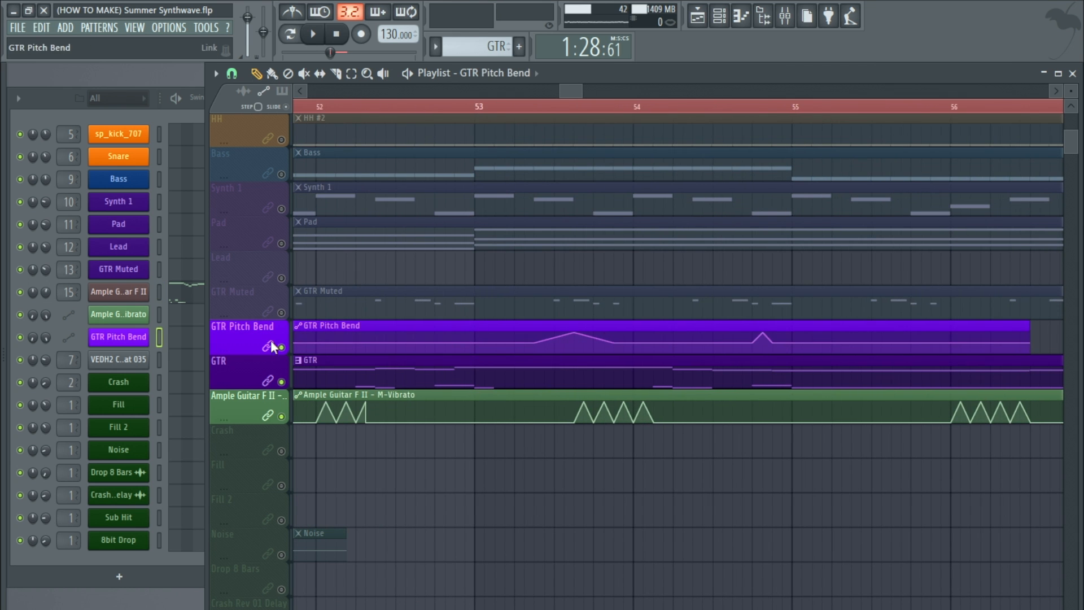
- Open Ample Guitar F II to view its pitch wheel, close it, and view the guitar automation across more bars
{"action": "left_click", "coordinate": [119, 291]}
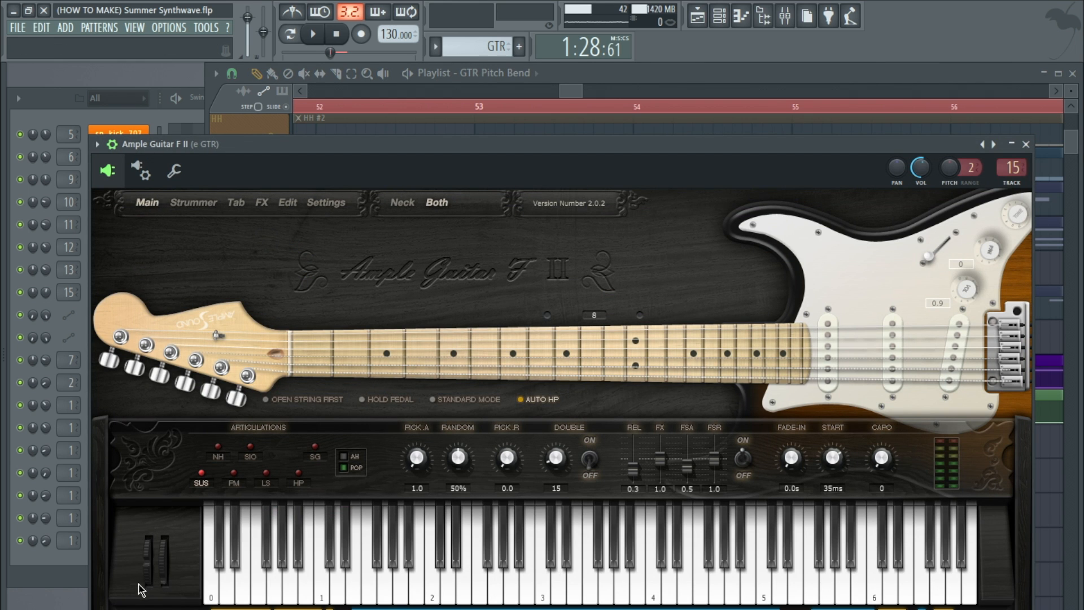
{"action": "left_click", "coordinate": [1026, 144]}
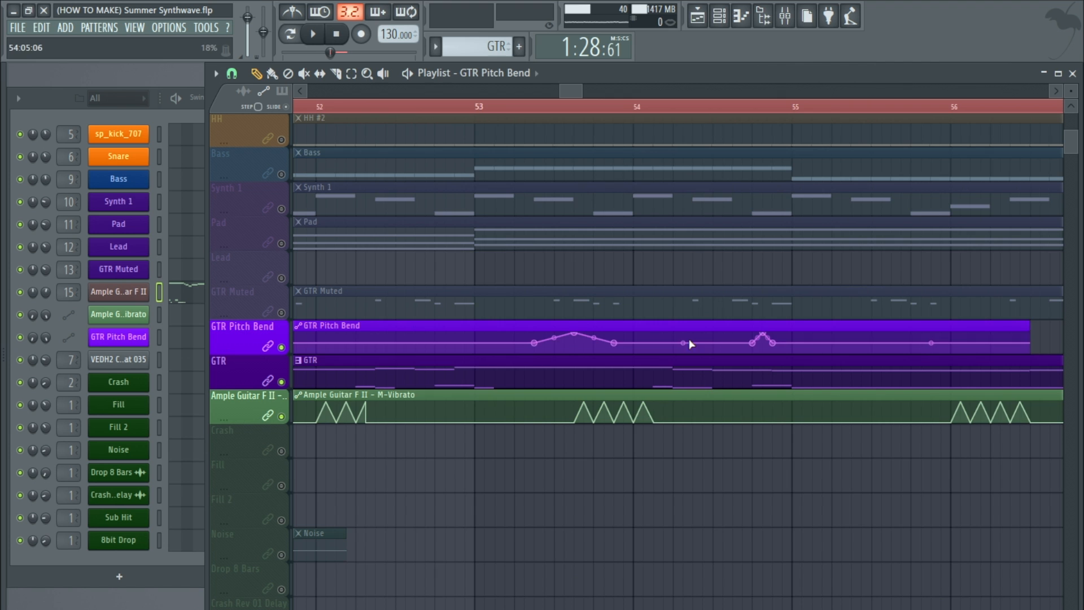
{"action": "scroll", "coordinate": [600, 281], "scroll_direction": "down", "scroll_amount": 2}
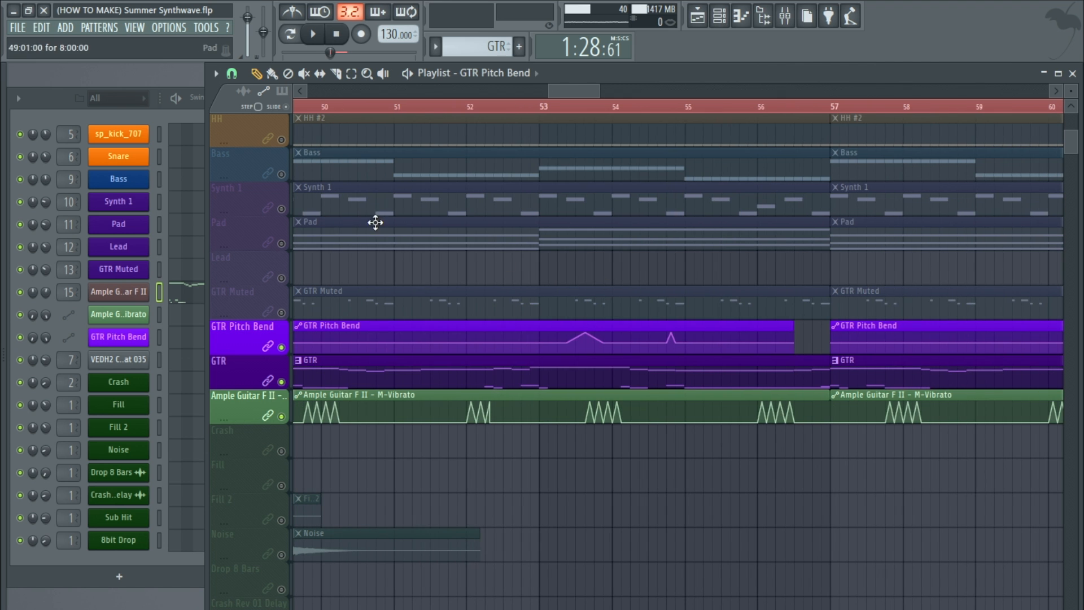
- Play the guitar from bar 49, view Ample Guitar F II during playback, close it, and stop the song
{"action": "left_click", "coordinate": [313, 33]}
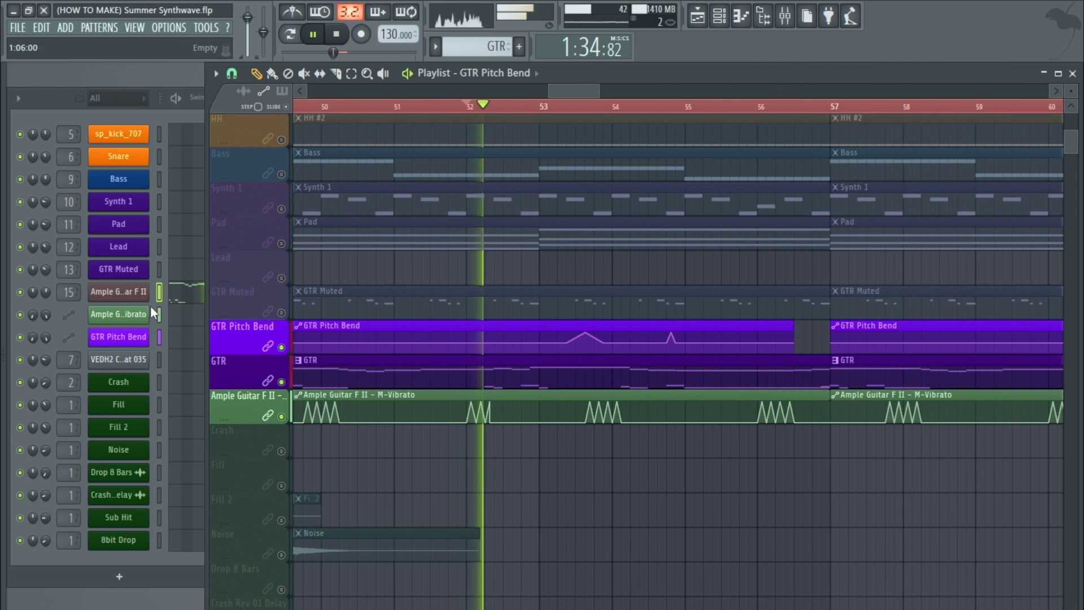
{"action": "left_click", "coordinate": [124, 291]}
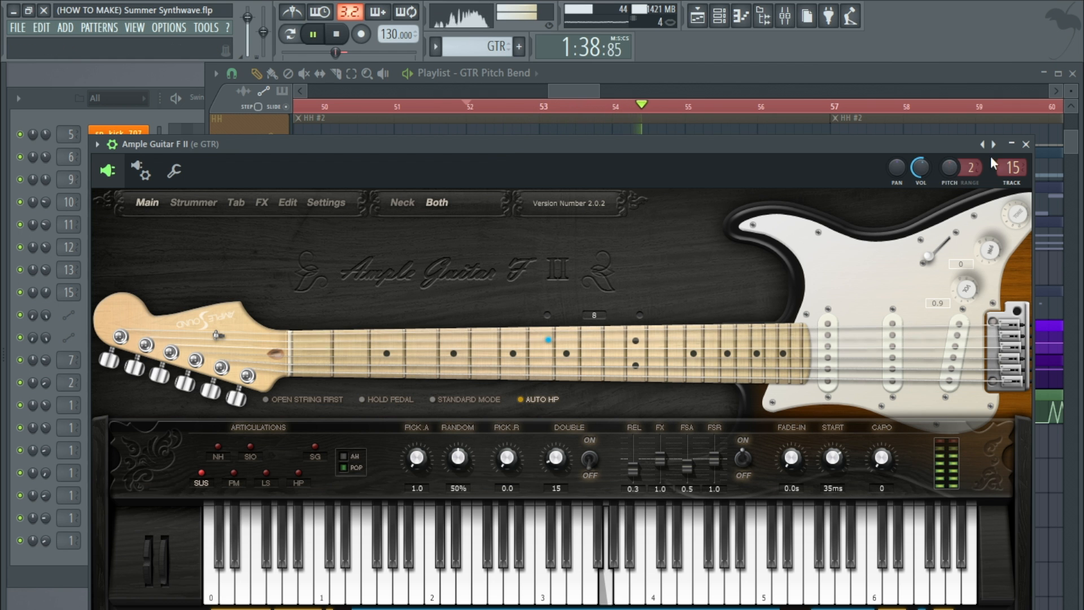
{"action": "left_click", "coordinate": [1026, 144]}
{"action": "scroll", "coordinate": [569, 450], "scroll_direction": "down", "scroll_amount": 3}
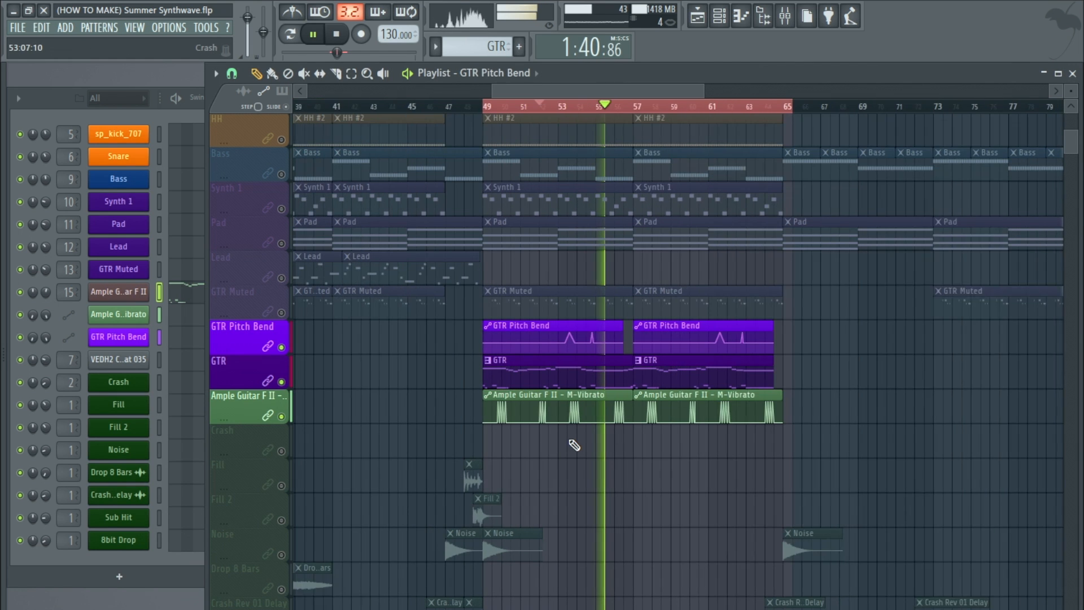
{"action": "key", "text": "space"}
{"action": "scroll", "coordinate": [585, 333], "scroll_direction": "up", "scroll_amount": 3}
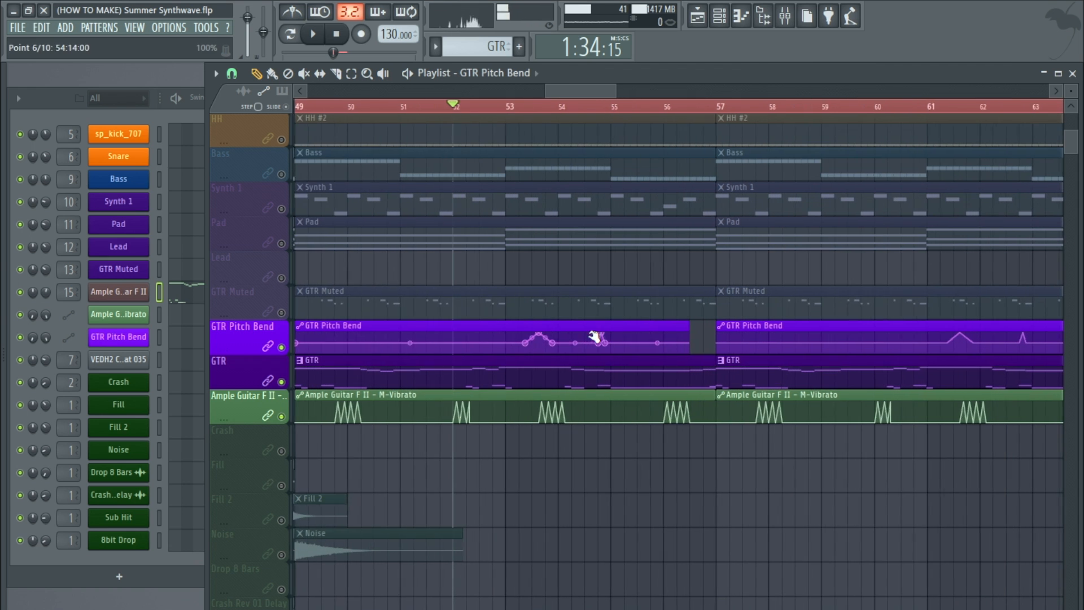
- Bypass CLA Guitars Stereo on the e GTR mixer track, audition the dry guitar with Ample Guitar F II open, and stop playback
{"action": "left_click", "coordinate": [67, 292]}
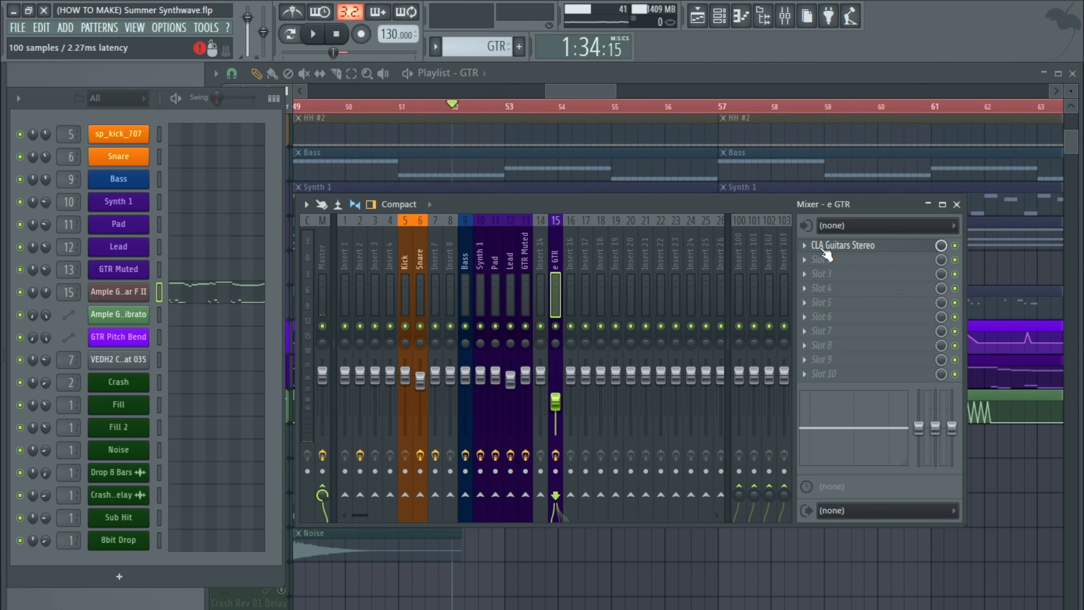
{"action": "left_click", "coordinate": [954, 245]}
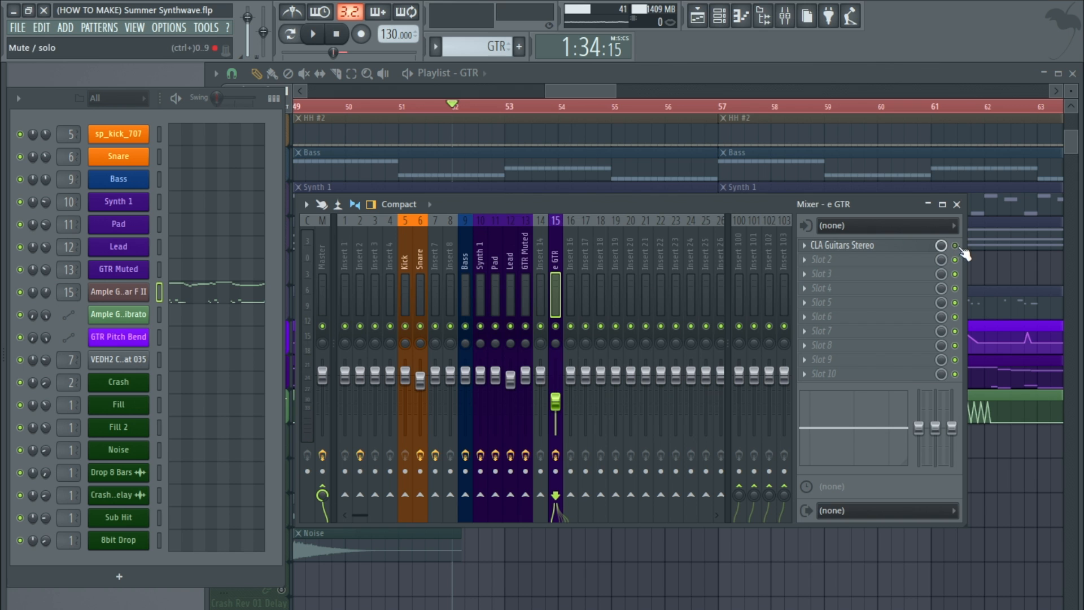
{"action": "left_click", "coordinate": [315, 35]}
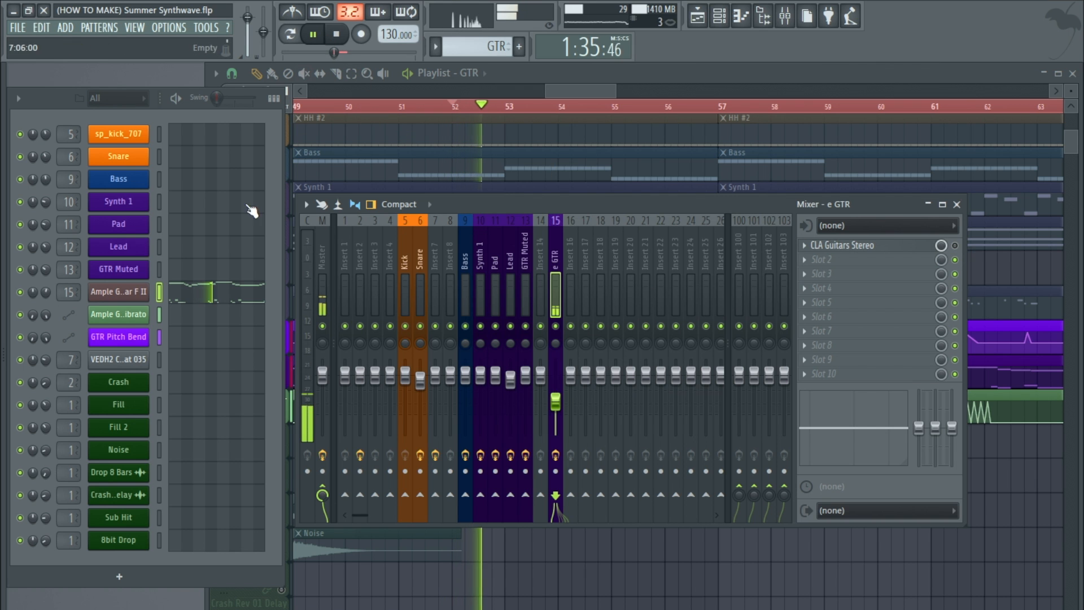
{"action": "left_click", "coordinate": [134, 288]}
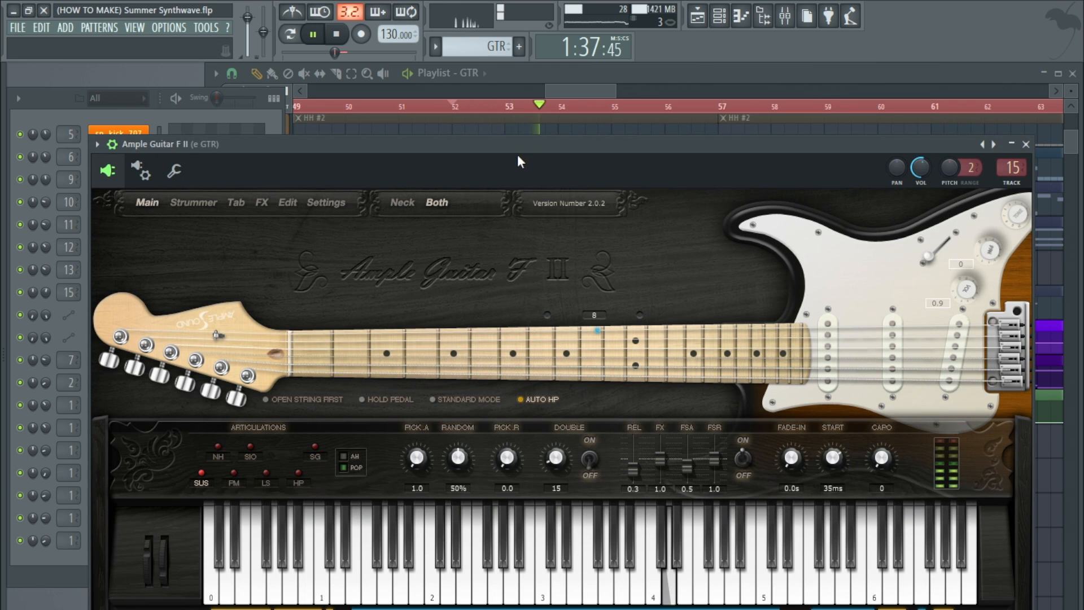
{"action": "left_click_drag", "start_coordinate": [517, 154], "coordinate": [489, 127]}
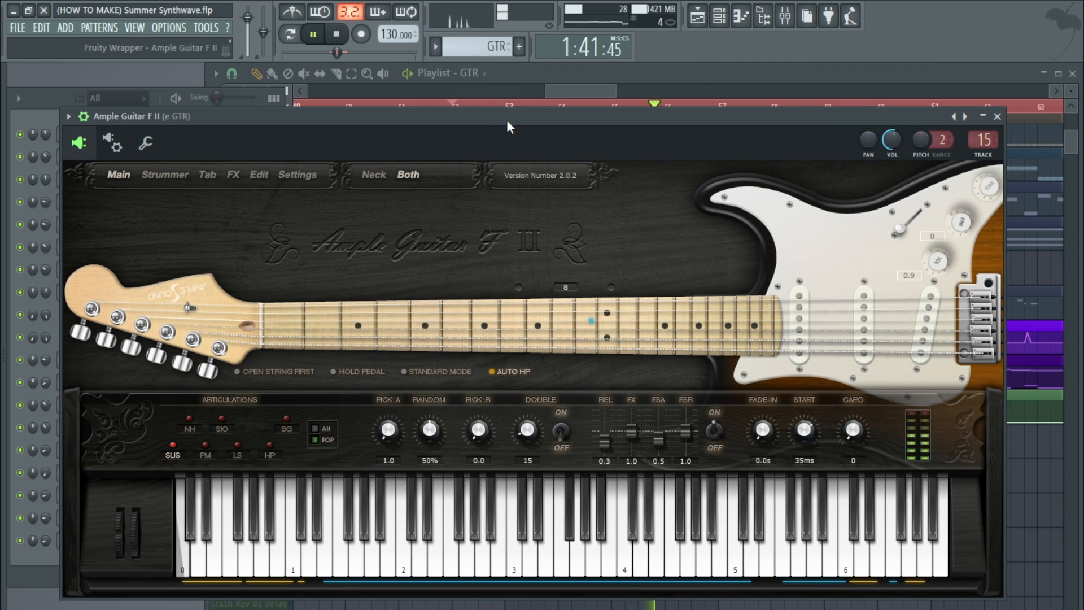
{"action": "key", "text": "space"}
- Audition the unprocessed guitar tone by playing individual notes across the lower and middle octaves of the Ample Guitar F II keyboard
{"action": "left_click", "coordinate": [362, 544]}
{"action": "left_click", "coordinate": [442, 556]}
{"action": "left_click", "coordinate": [481, 547]}
{"action": "left_click", "coordinate": [405, 552]}
{"action": "left_click", "coordinate": [342, 554]}
{"action": "left_click", "coordinate": [358, 555]}
{"action": "left_click", "coordinate": [405, 554]}
{"action": "left_click", "coordinate": [472, 552]}
{"action": "left_click", "coordinate": [524, 522]}
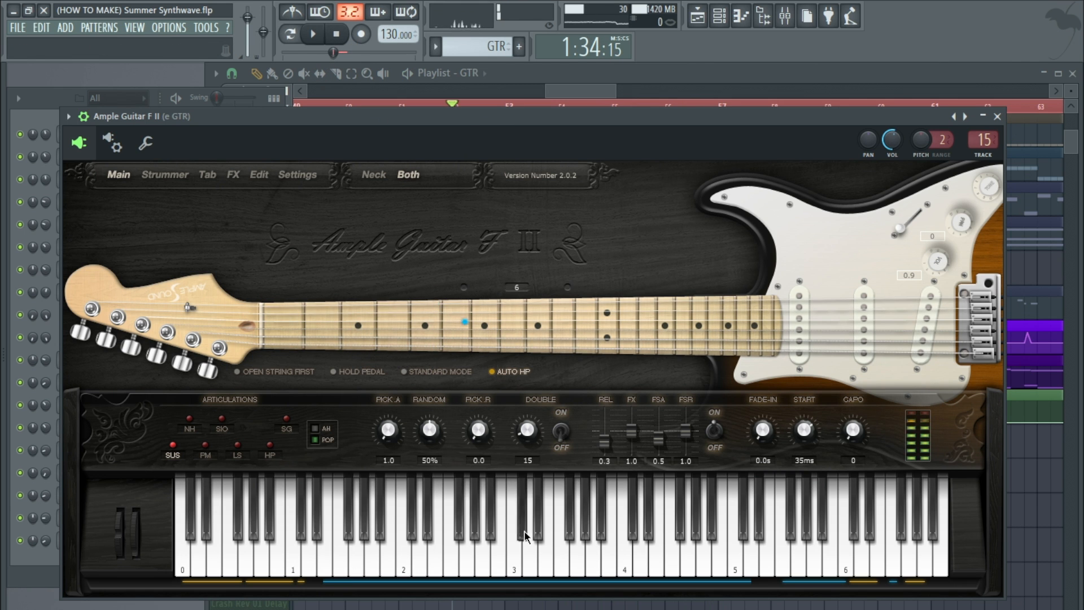
{"action": "left_click", "coordinate": [557, 429]}
{"action": "left_click", "coordinate": [444, 547]}
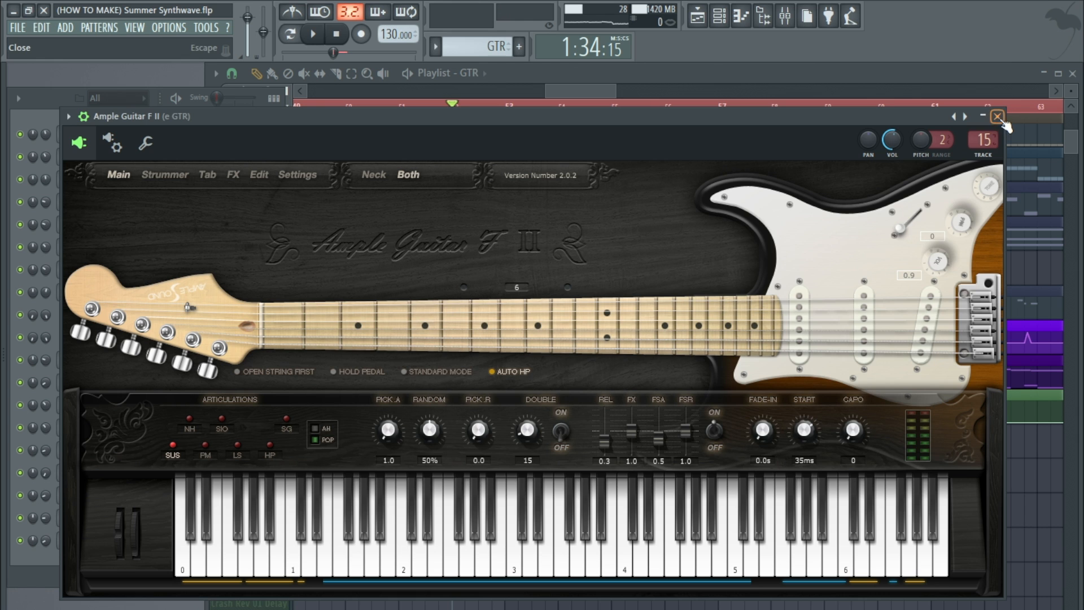
- Re-enable CLA Guitars Stereo on the e GTR mixer track, audition its DI - Solo Me preset, and close the effect and mixer
{"action": "double_click", "coordinate": [983, 141]}
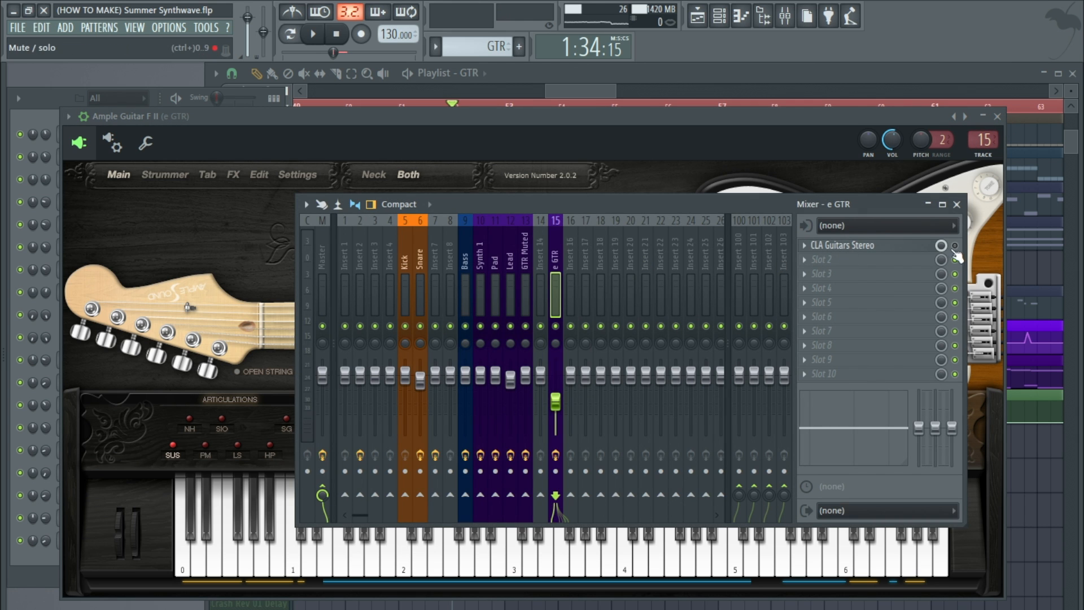
{"action": "left_click", "coordinate": [891, 248]}
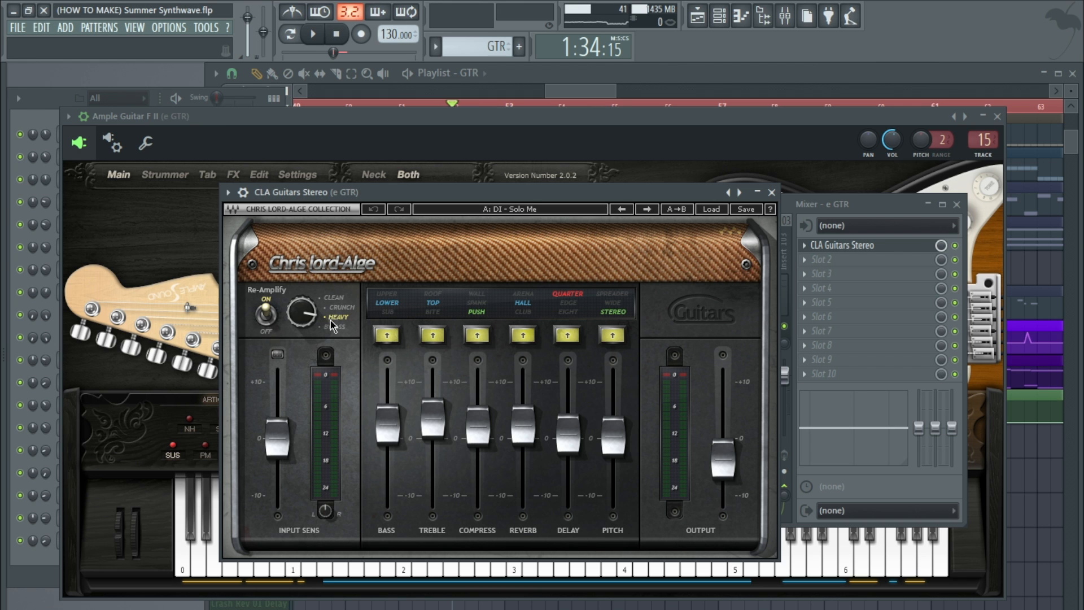
{"action": "key", "text": "space"}
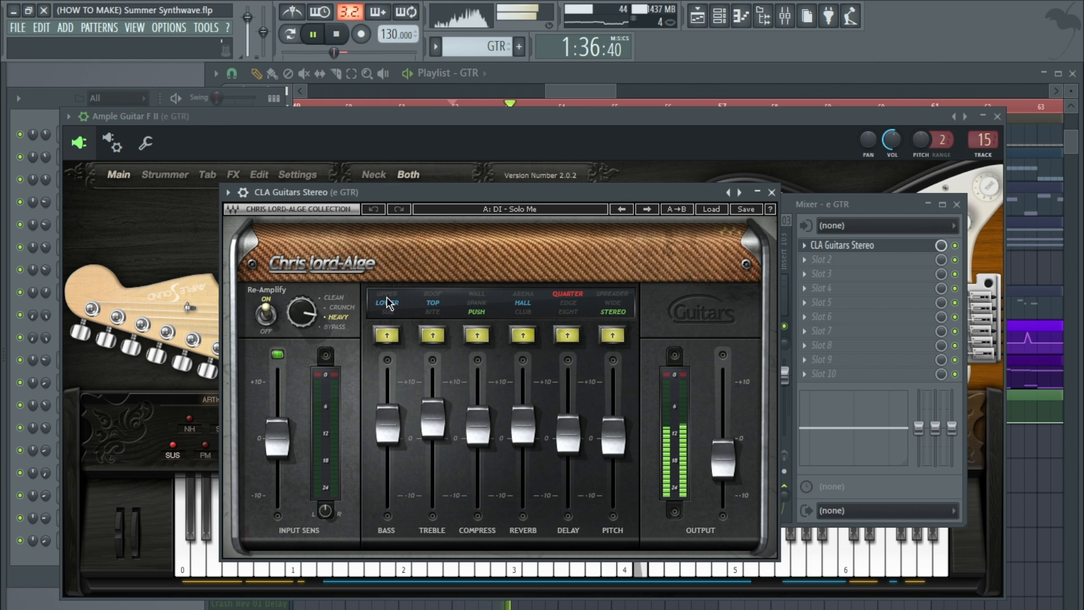
{"action": "left_click", "coordinate": [347, 36]}
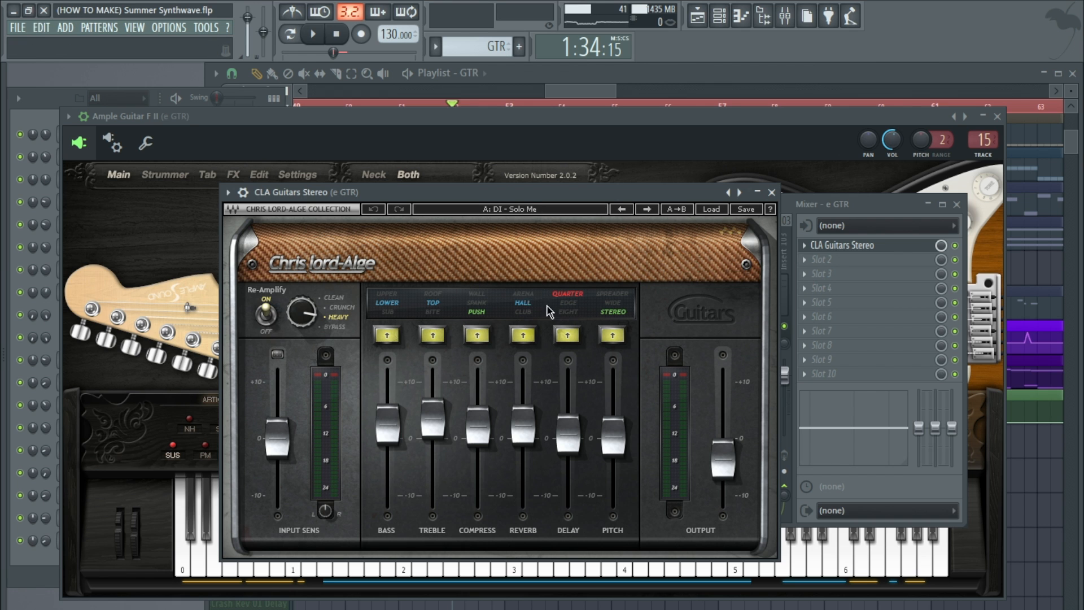
{"action": "left_click", "coordinate": [312, 33]}
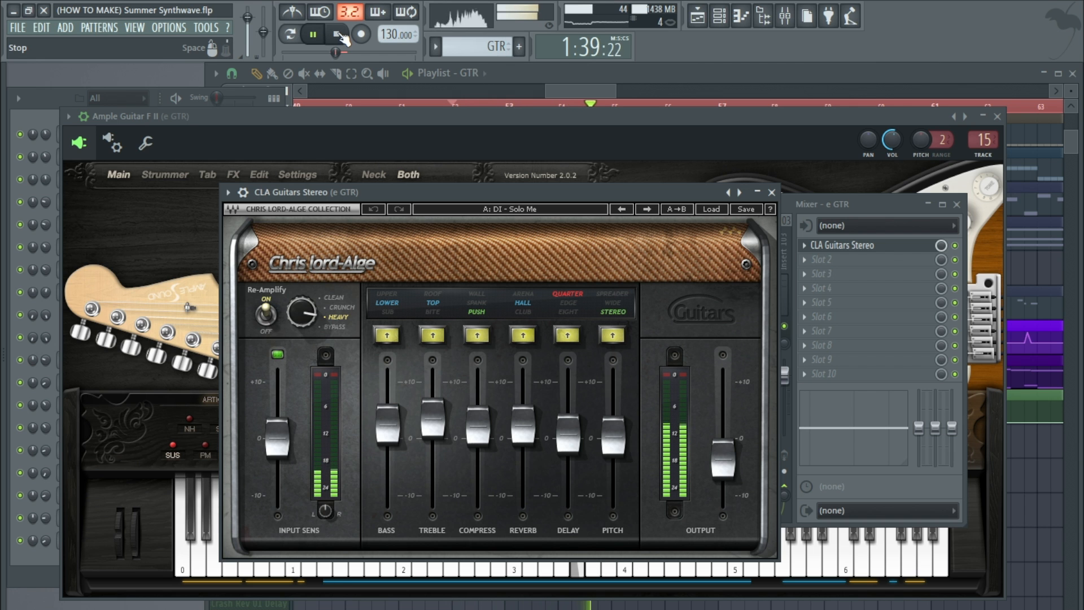
{"action": "left_click", "coordinate": [339, 35]}
{"action": "left_click", "coordinate": [771, 192]}
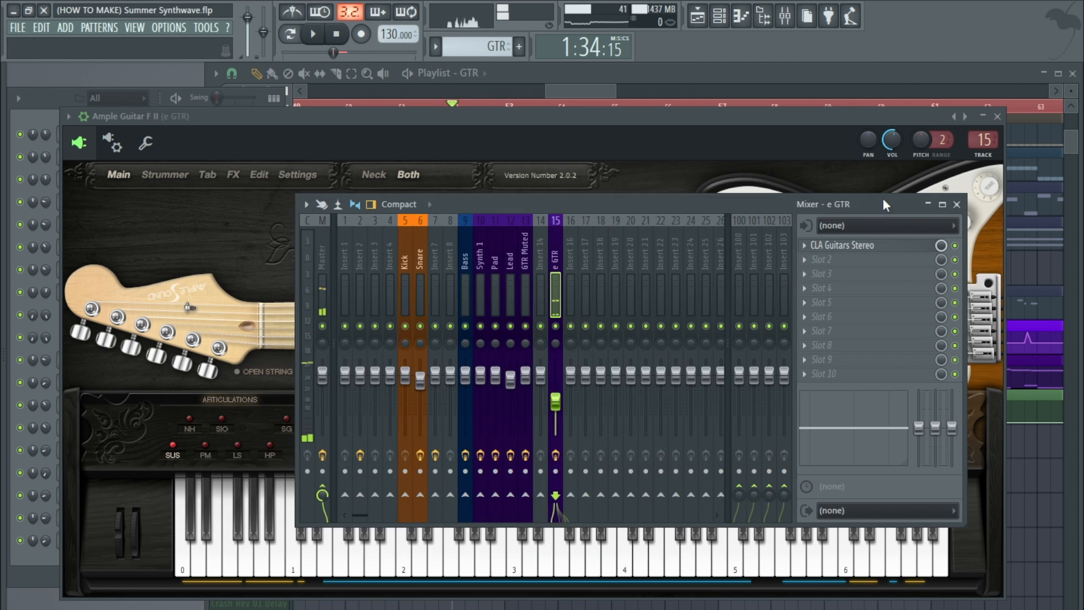
{"action": "left_click", "coordinate": [956, 204]}
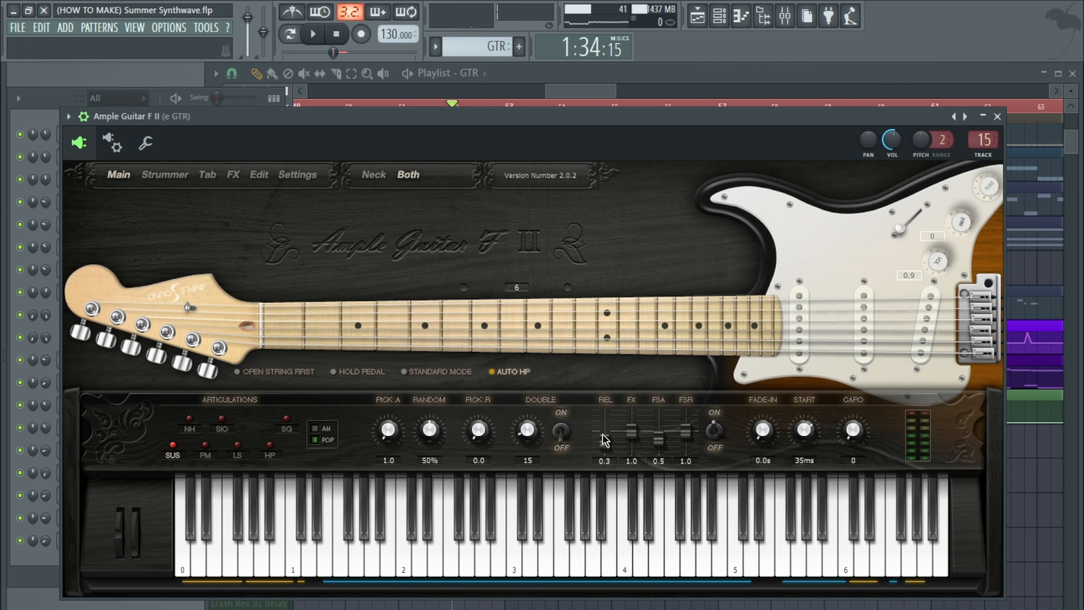
- Audition the downstroke noise keys of Ample Guitar F II alone and during playback, close the instrument, and stop the song
{"action": "left_click", "coordinate": [799, 566]}
{"action": "left_click", "coordinate": [818, 562]}
{"action": "left_click", "coordinate": [828, 563]}
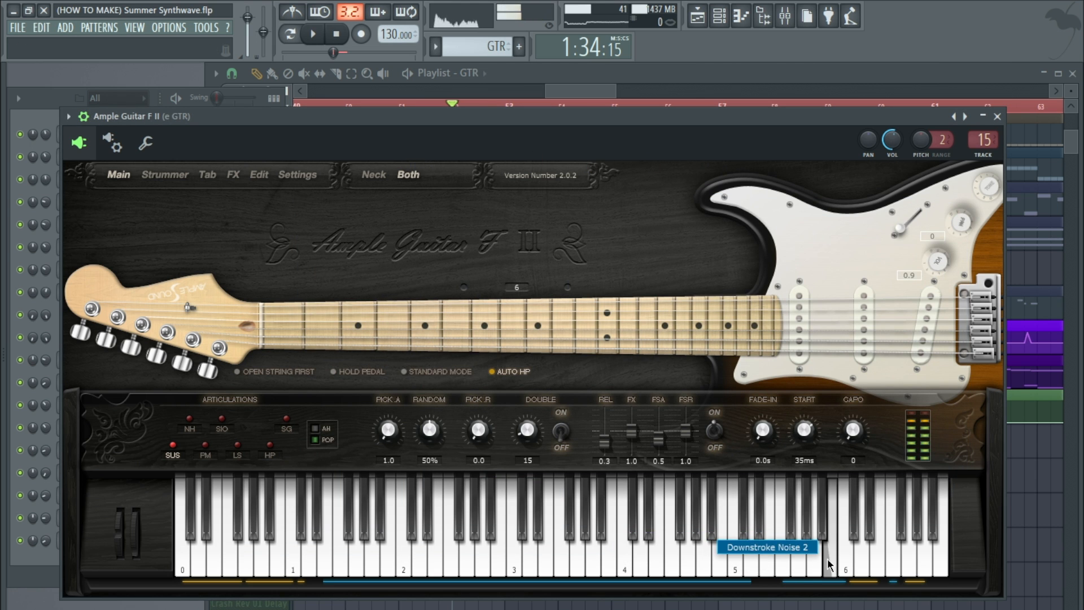
{"action": "left_click", "coordinate": [829, 563]}
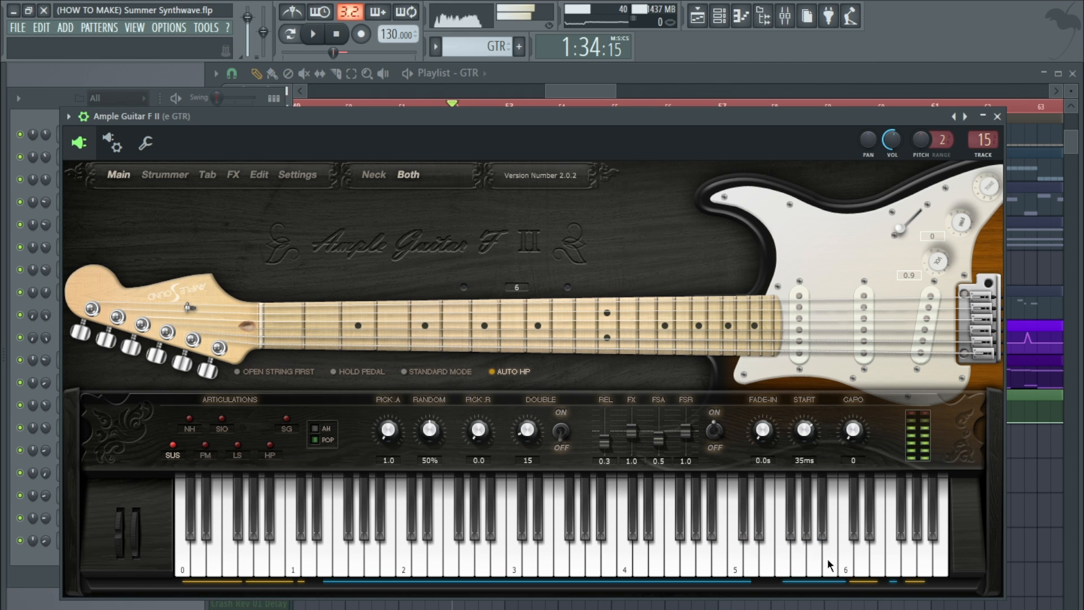
{"action": "left_click", "coordinate": [313, 35]}
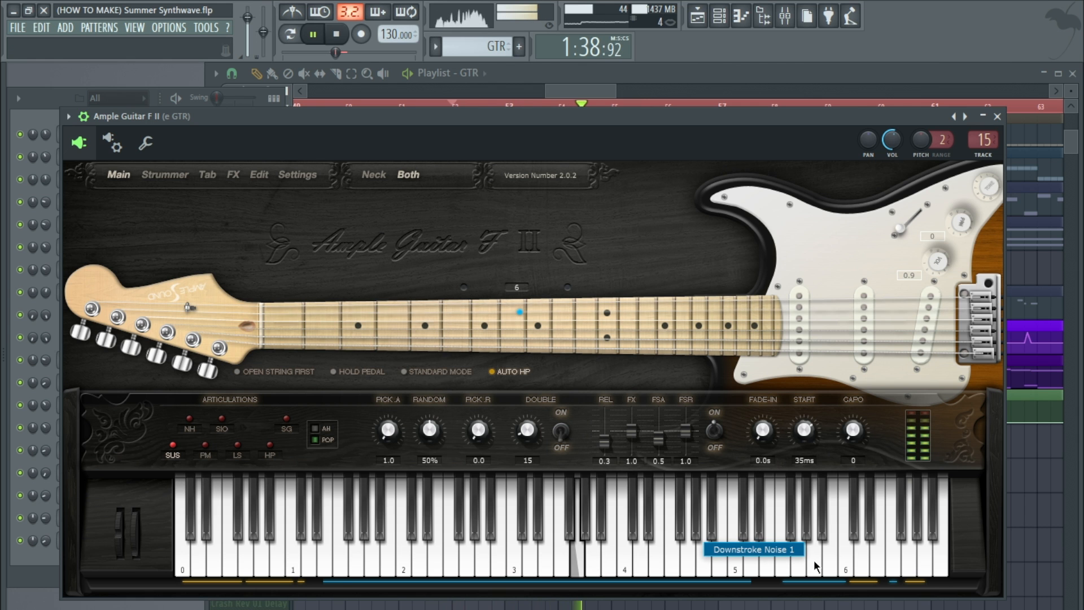
{"action": "left_click", "coordinate": [831, 560]}
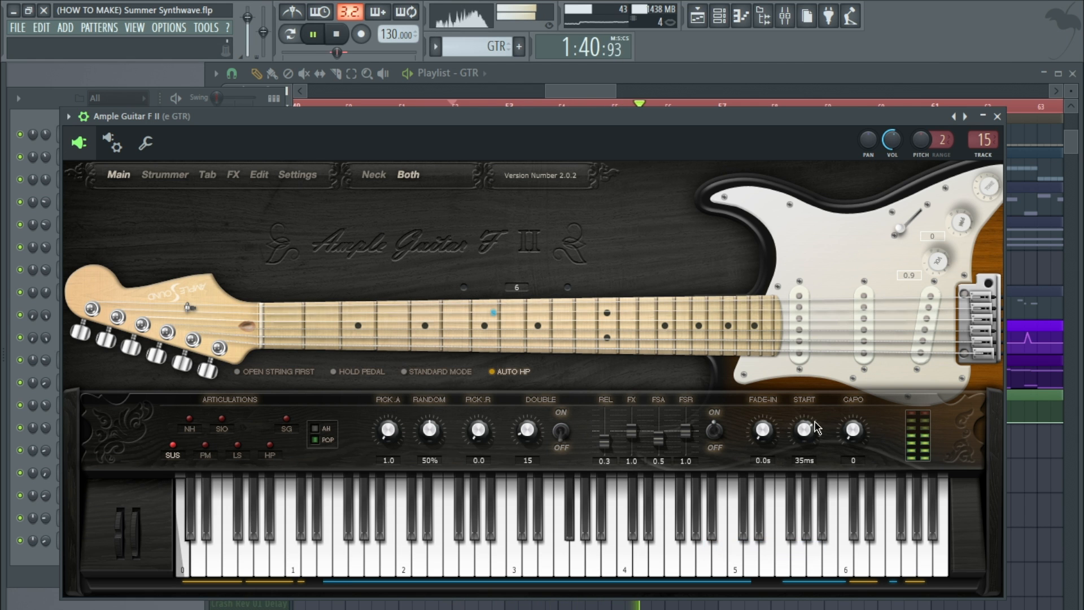
{"action": "left_click", "coordinate": [997, 117]}
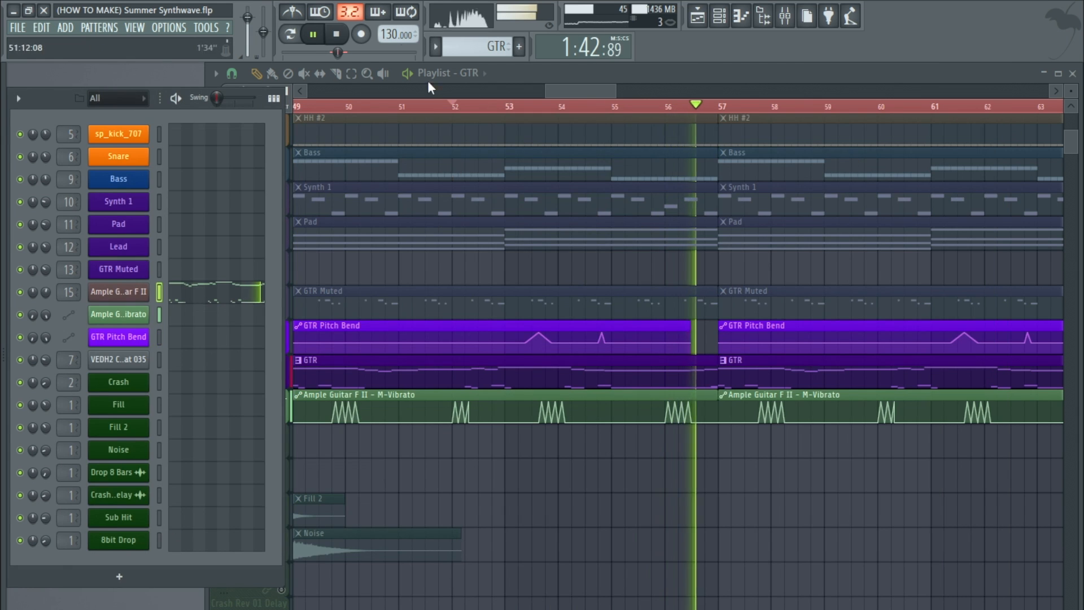
{"action": "left_click", "coordinate": [337, 35]}
{"action": "left_click", "coordinate": [339, 38]}
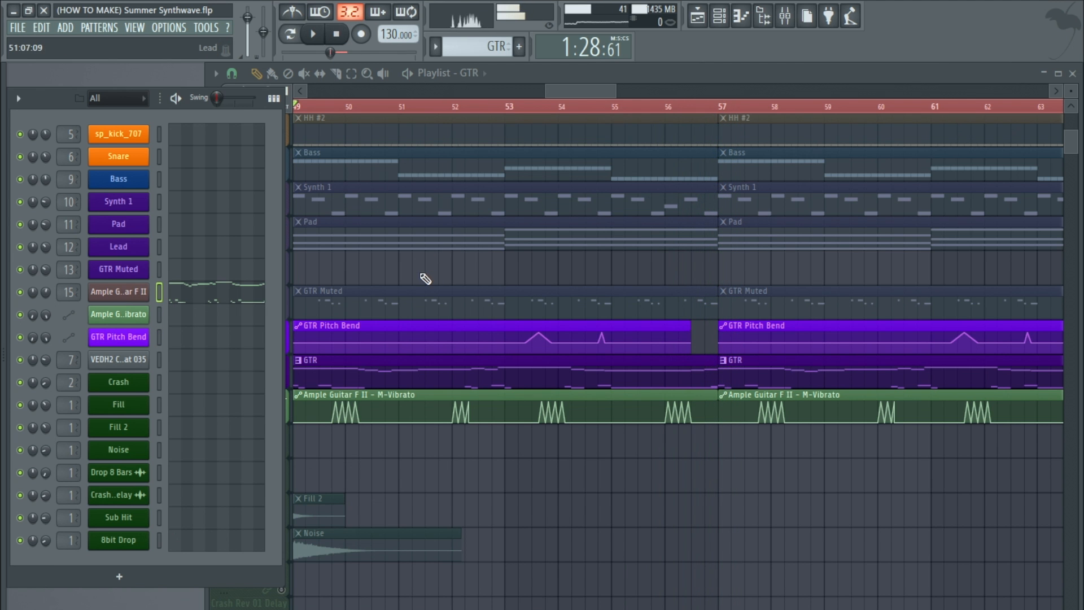
- View the whole arrangement, show the Master track's effect chain in the mixer, and inspect its FabFilter Pro-Q curve
{"action": "right_click", "coordinate": [446, 274]}
{"action": "scroll", "coordinate": [446, 274], "scroll_direction": "down", "scroll_amount": 6}
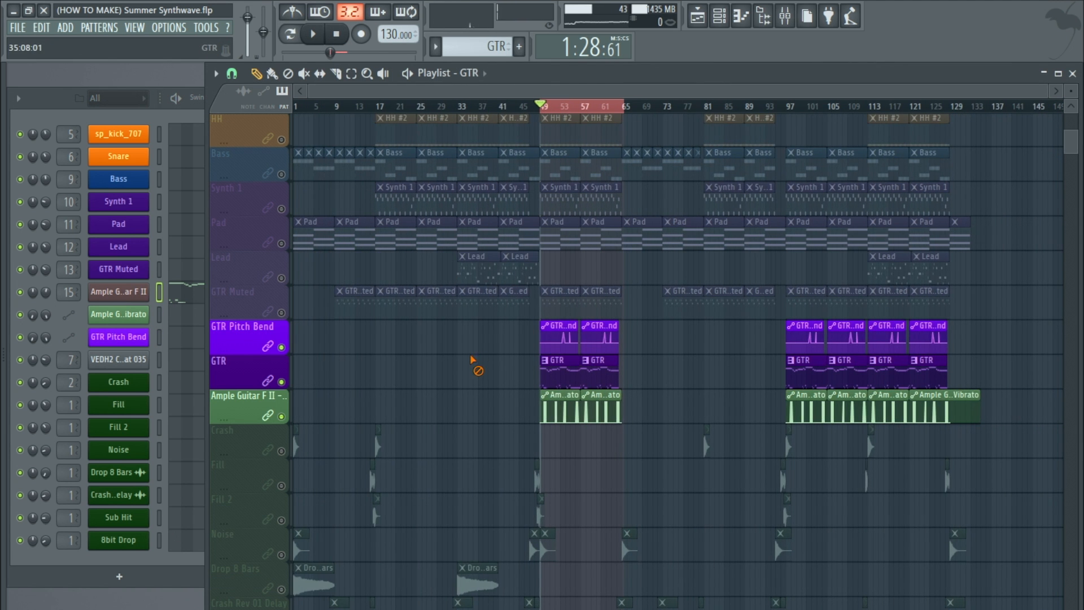
{"action": "scroll", "coordinate": [480, 361], "scroll_direction": "down", "scroll_amount": 3, "text": "alt"}
{"action": "left_click", "coordinate": [142, 29]}
{"action": "left_click", "coordinate": [147, 103]}
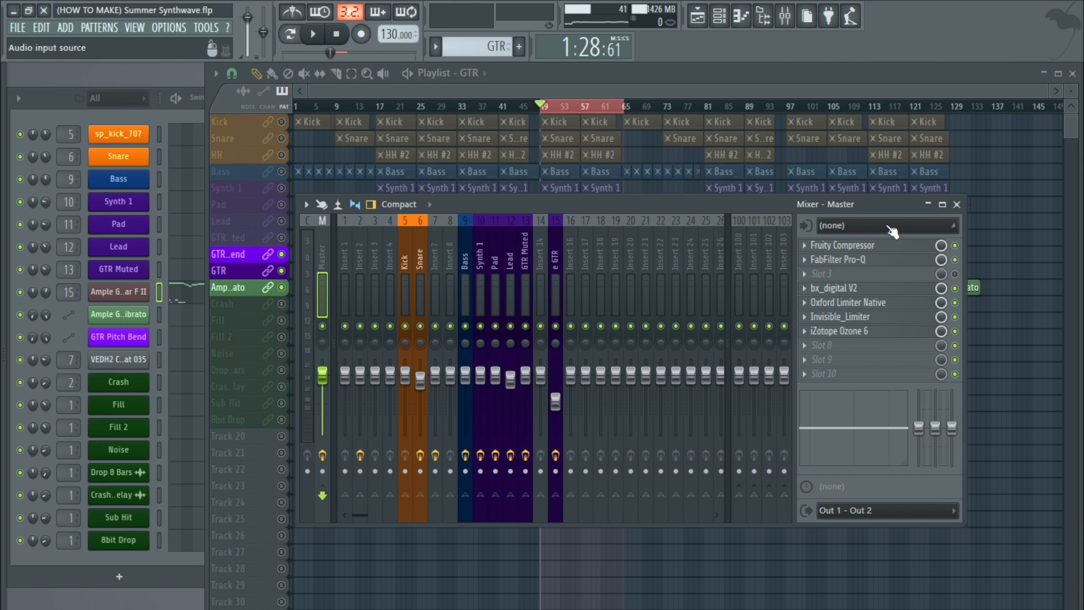
{"action": "left_click", "coordinate": [886, 267]}
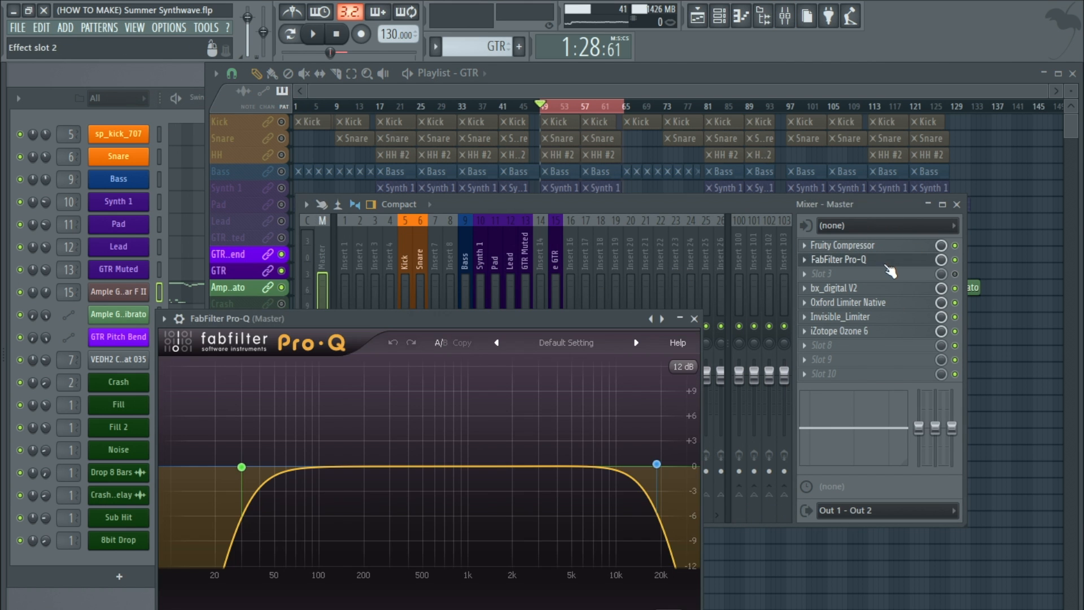
- Inspect the bx_digital V2, Oxford Limiter Native and Invisible_Limiter settings on the Master track
{"action": "left_click", "coordinate": [845, 289]}
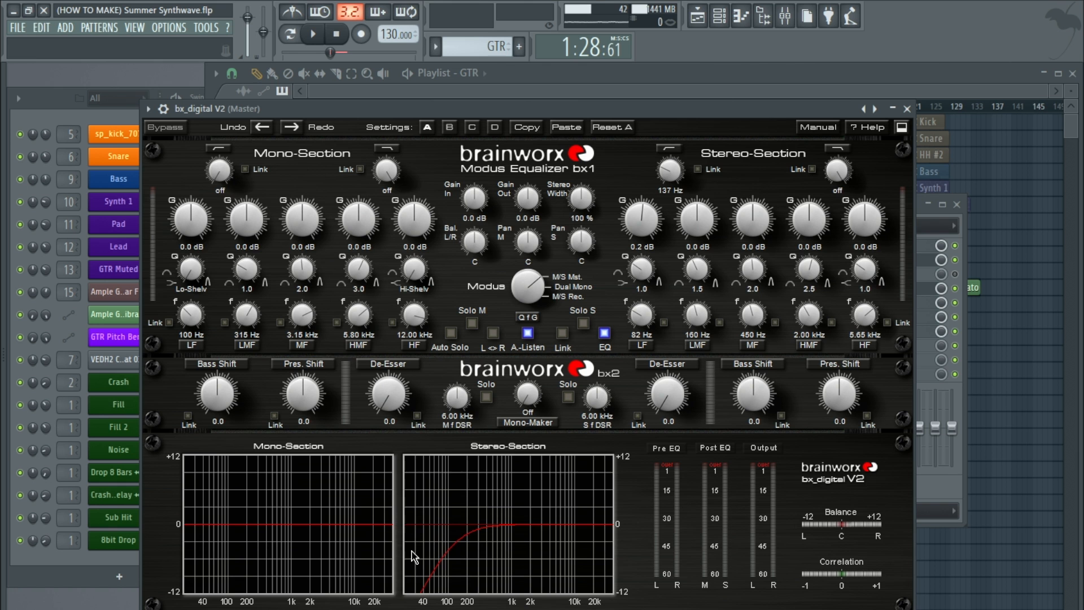
{"action": "left_click", "coordinate": [908, 108]}
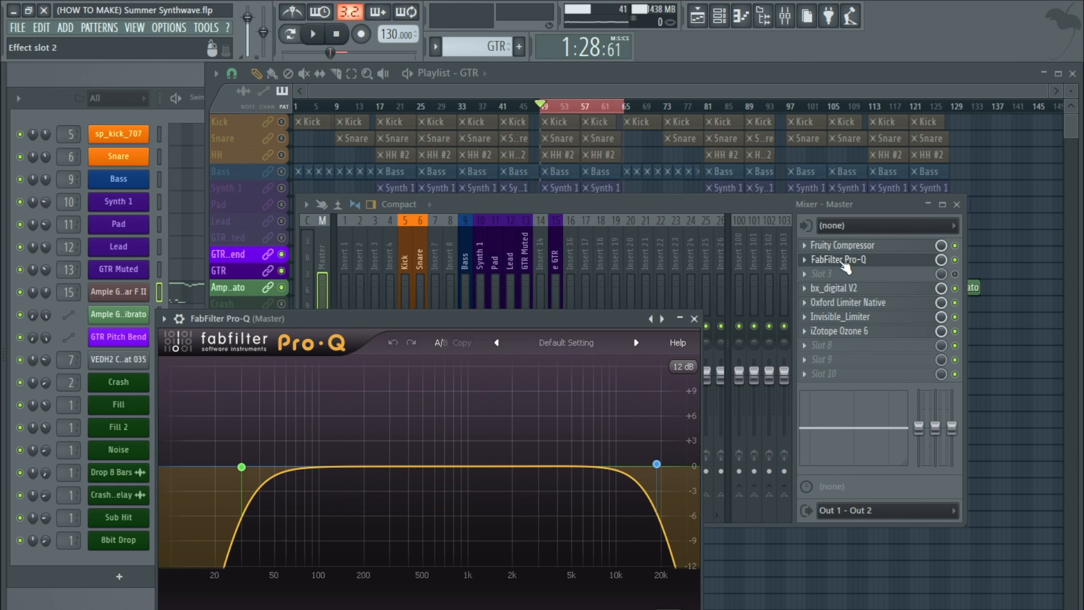
{"action": "left_click", "coordinate": [855, 303]}
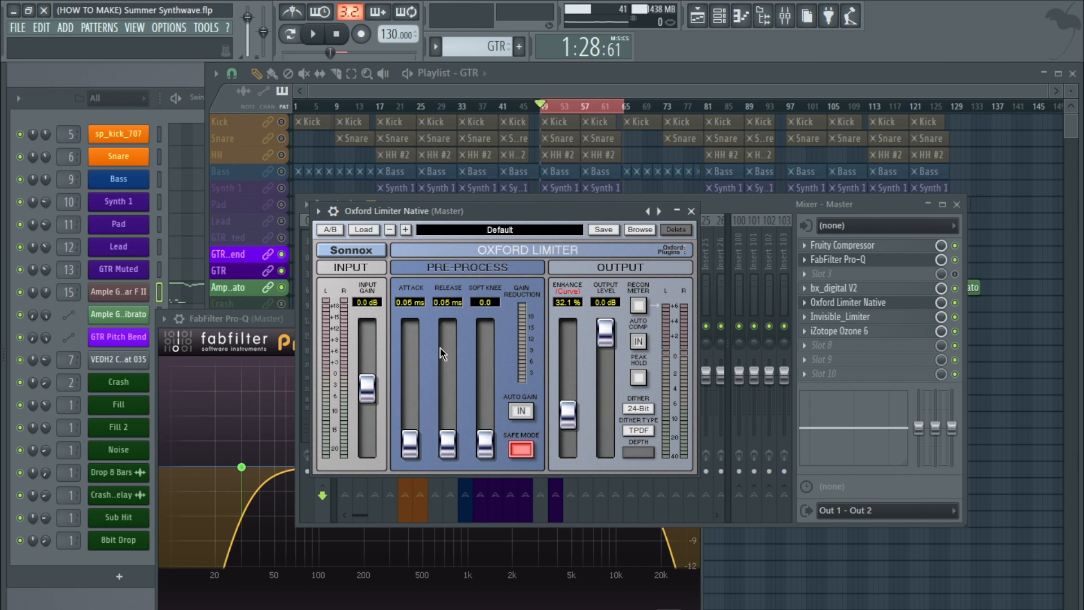
{"action": "left_click", "coordinate": [881, 319]}
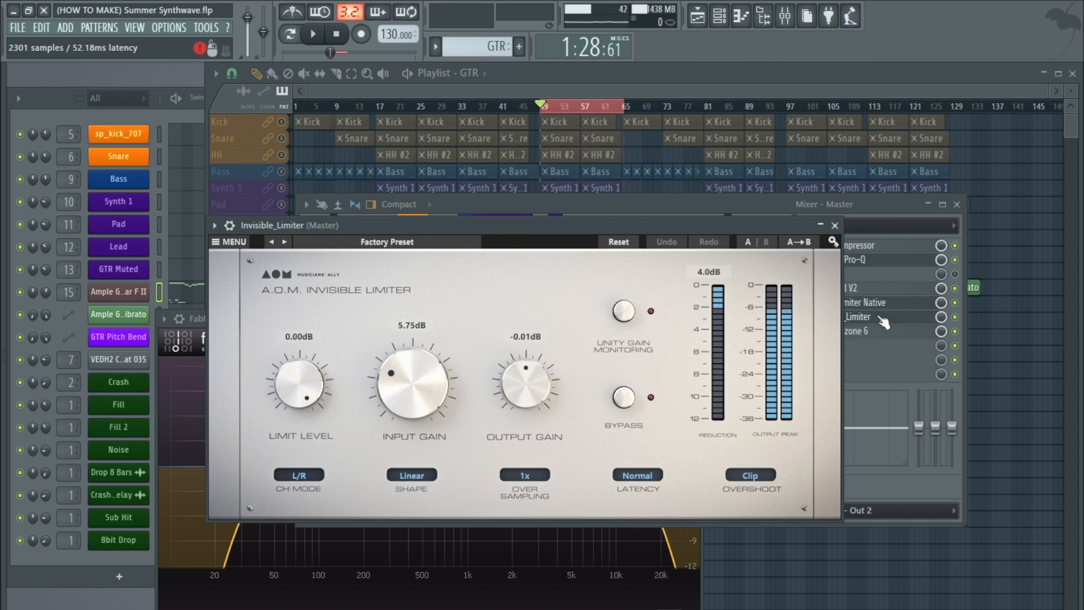
{"action": "left_click", "coordinate": [834, 225]}
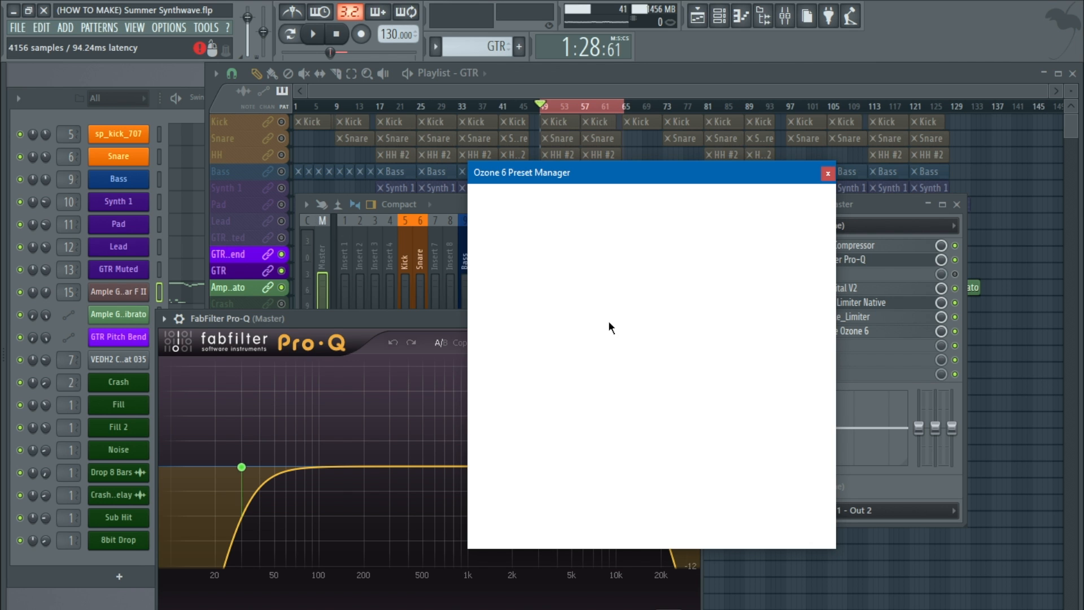
- Dismiss the Ozone 6 Preset Manager and inspect the Dynamics and Maximizer modules of iZotope Ozone 6
{"action": "left_click", "coordinate": [826, 176]}
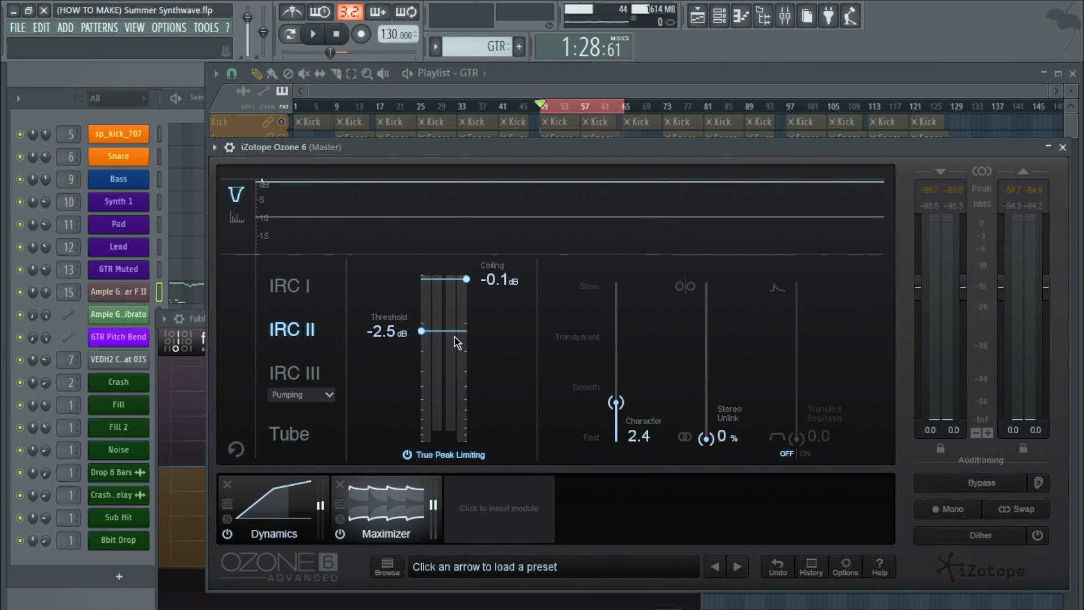
{"action": "left_click", "coordinate": [278, 503]}
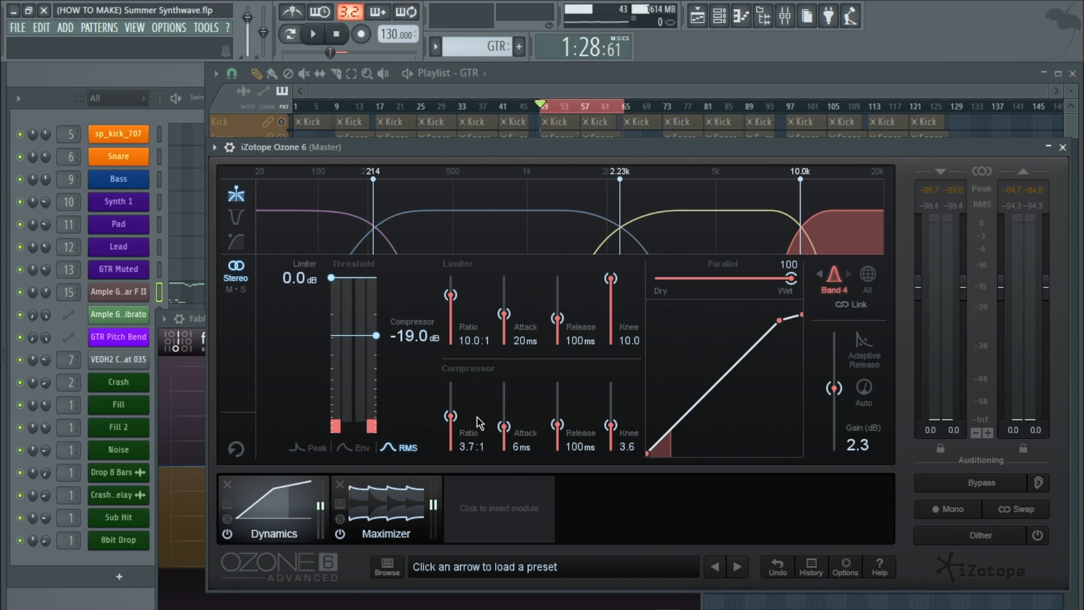
{"action": "left_click", "coordinate": [391, 491]}
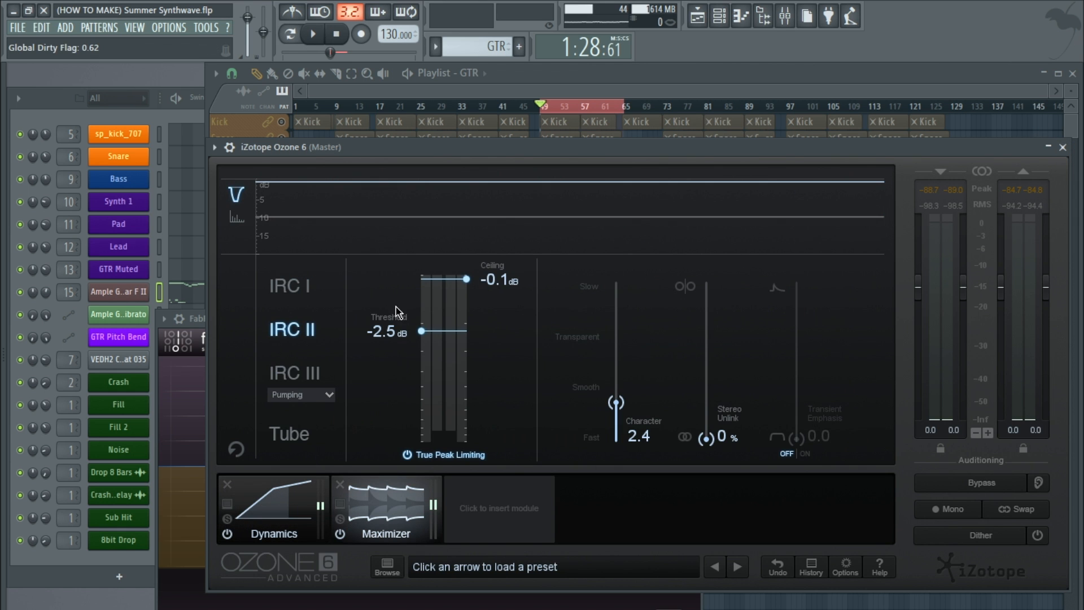
- Close the mixer and the open Master effect windows, including iZotope Ozone 6 and Oxford Limiter Native
{"action": "left_click", "coordinate": [1062, 147]}
{"action": "left_click", "coordinate": [695, 319]}
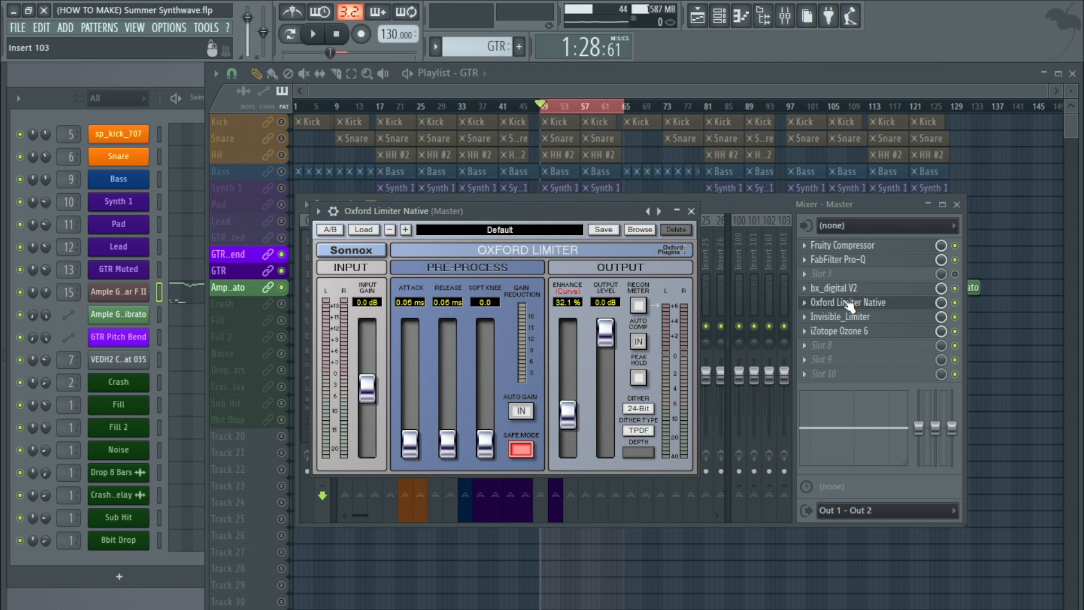
{"action": "left_click", "coordinate": [957, 204]}
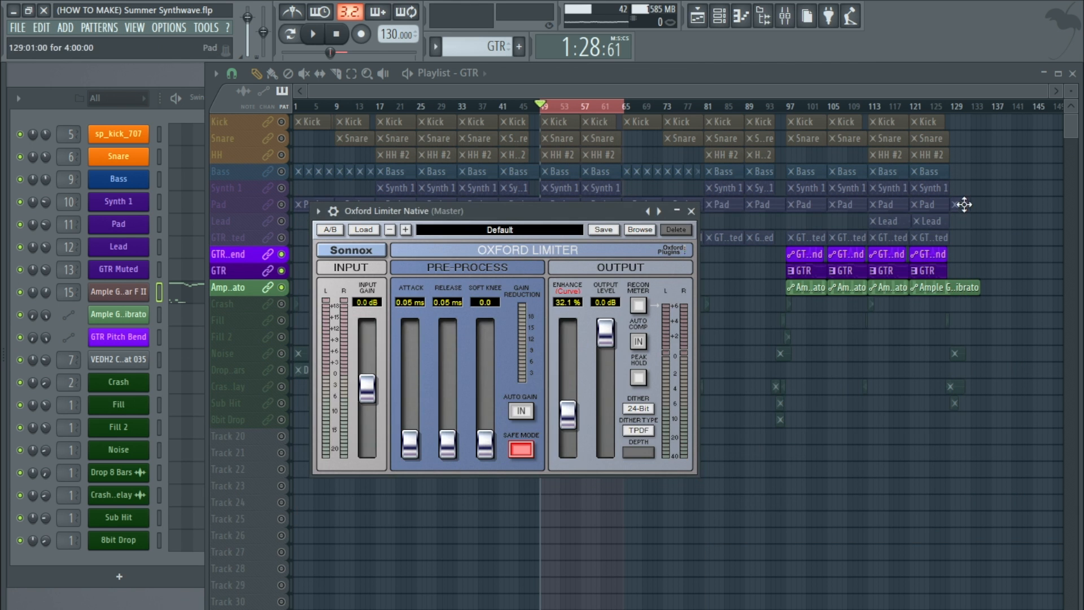
{"action": "left_click", "coordinate": [690, 211]}
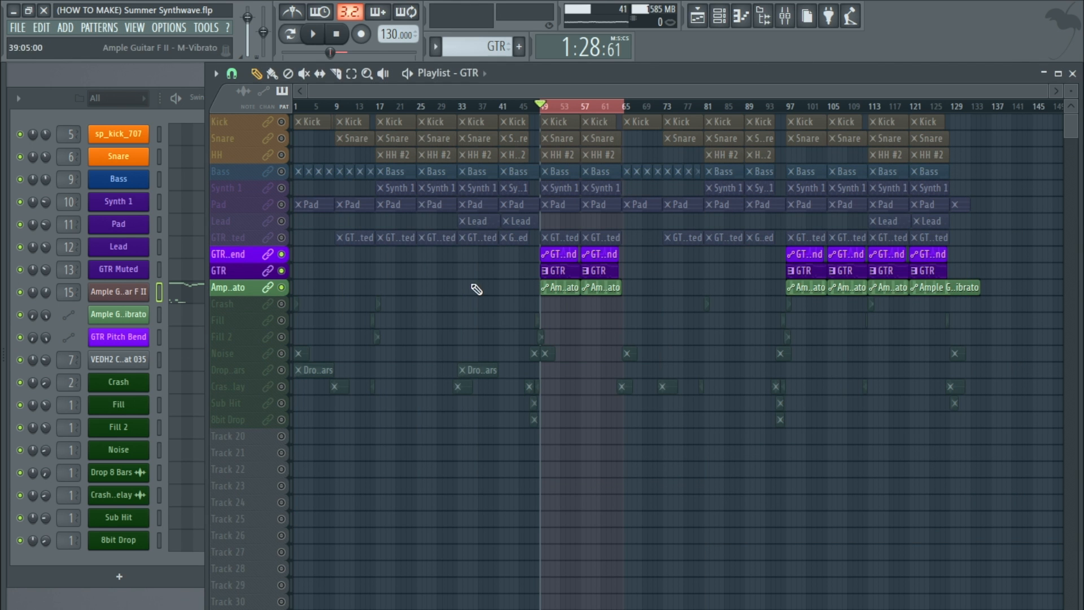
- Unmute all playlist tracks, clear the time selection and move the song position to bar 41
{"action": "right_click", "coordinate": [282, 136]}
{"action": "right_click", "coordinate": [283, 136]}
{"action": "scroll", "coordinate": [475, 275], "scroll_direction": "up", "scroll_amount": 3}
{"action": "scroll", "coordinate": [477, 278], "scroll_direction": "up", "scroll_amount": 3}
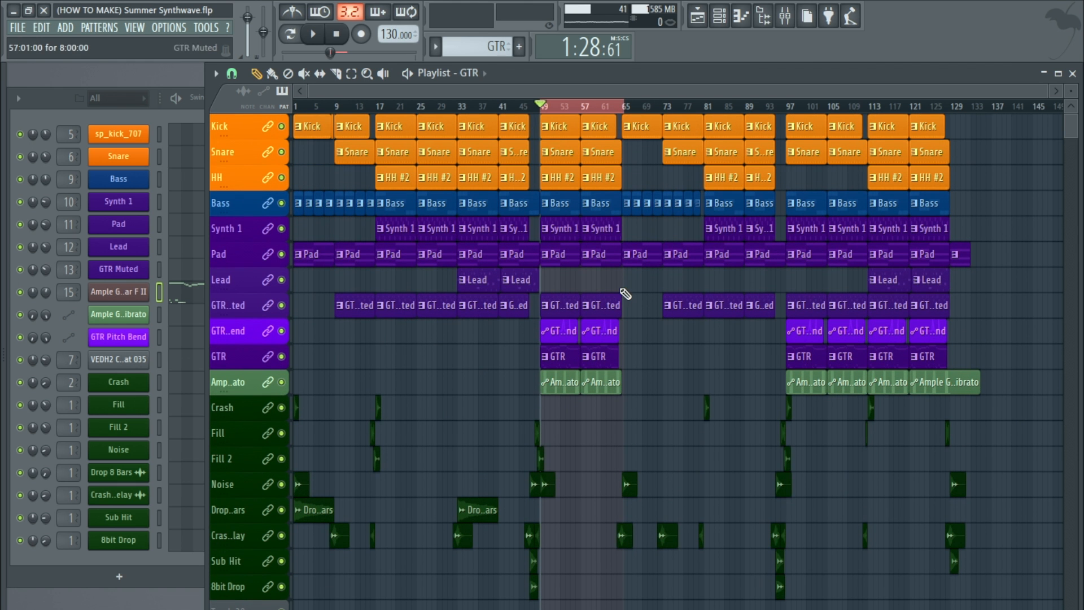
{"action": "left_click", "coordinate": [508, 108]}
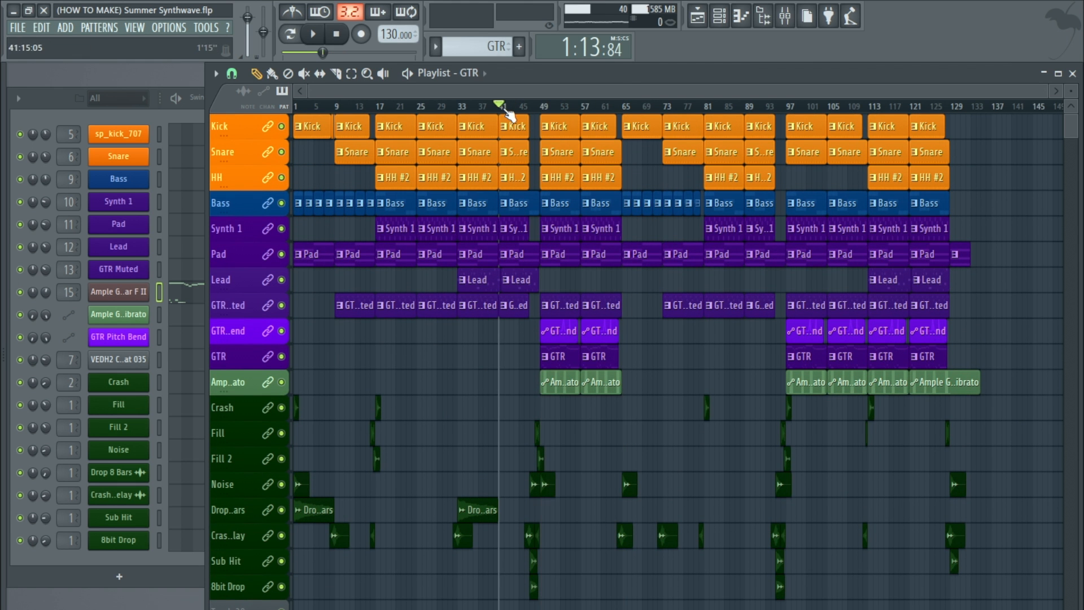
- Examine the chord notes of the Pad pattern at bar 57 in the piano roll, and return to the playlist
{"action": "scroll", "coordinate": [587, 274], "scroll_direction": "up", "scroll_amount": 3}
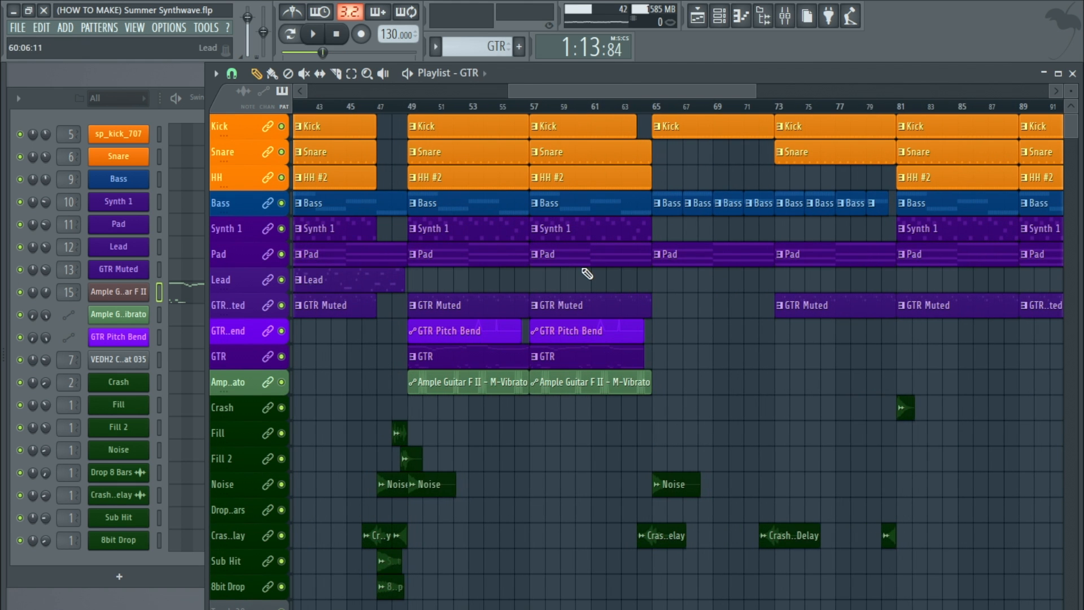
{"action": "double_click", "coordinate": [581, 255]}
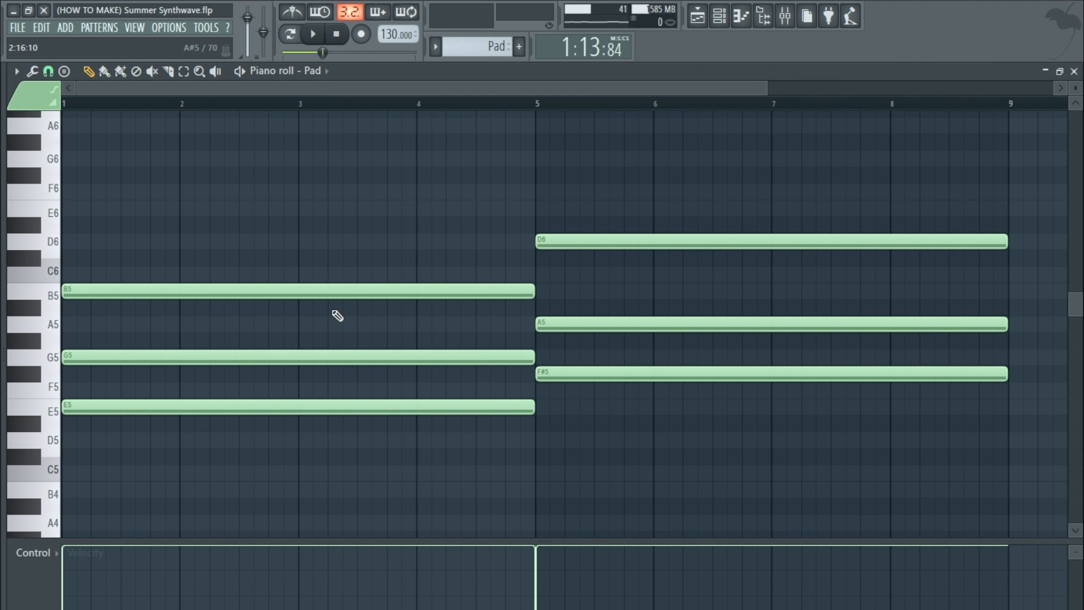
{"action": "left_click", "coordinate": [1074, 72]}
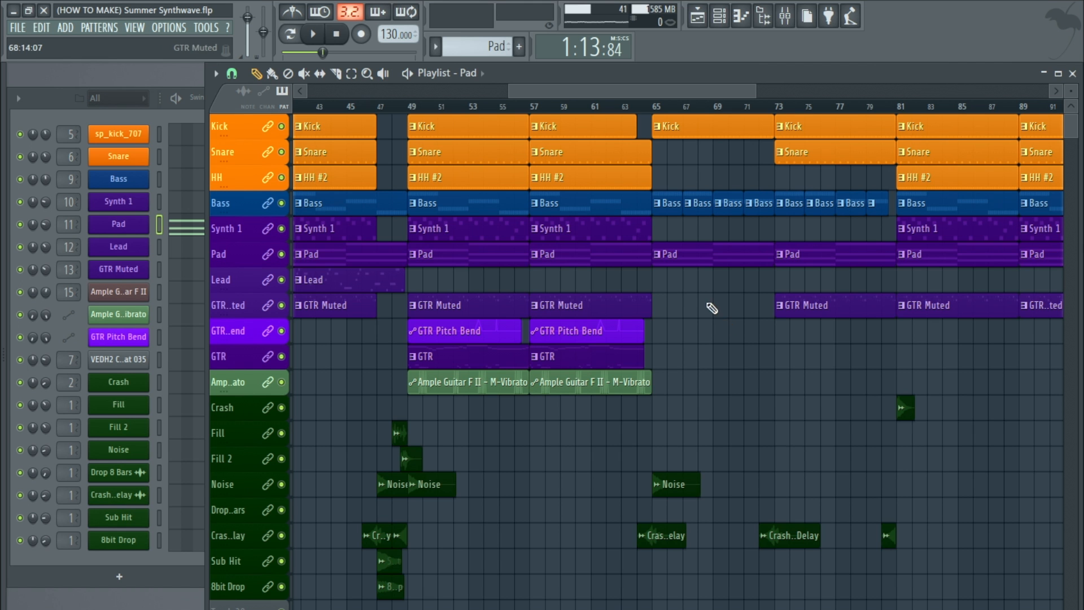
- Move the song position to bar 95, just before the final section, and play the full arrangement from there
{"action": "scroll", "coordinate": [673, 269], "scroll_direction": "down", "scroll_amount": 5}
{"action": "scroll", "coordinate": [403, 242], "scroll_direction": "down", "scroll_amount": 3}
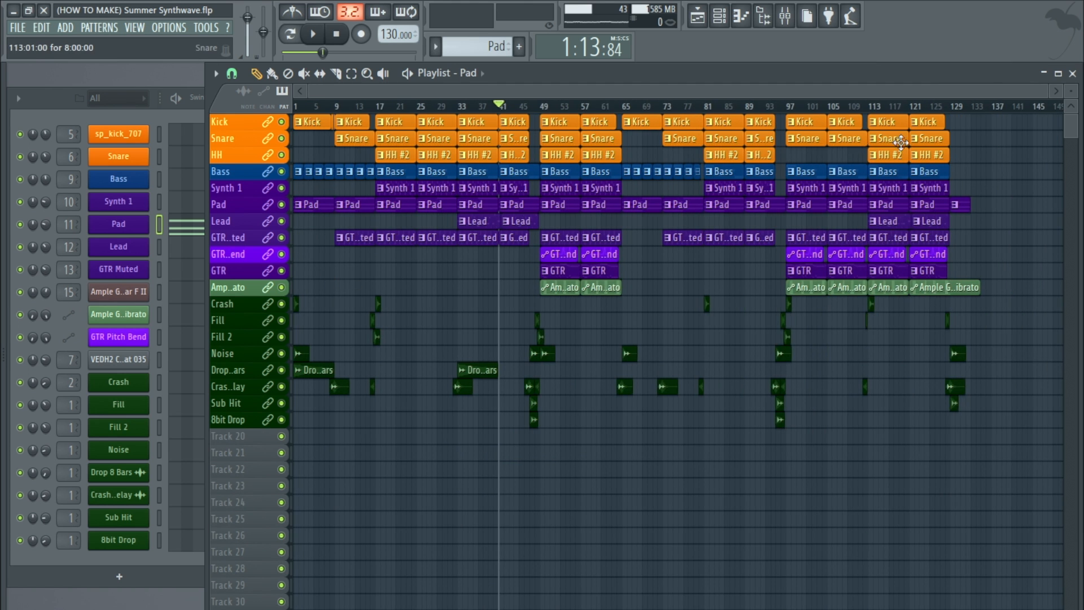
{"action": "scroll", "coordinate": [896, 135], "scroll_direction": "up", "scroll_amount": 4}
{"action": "left_click", "coordinate": [500, 106]}
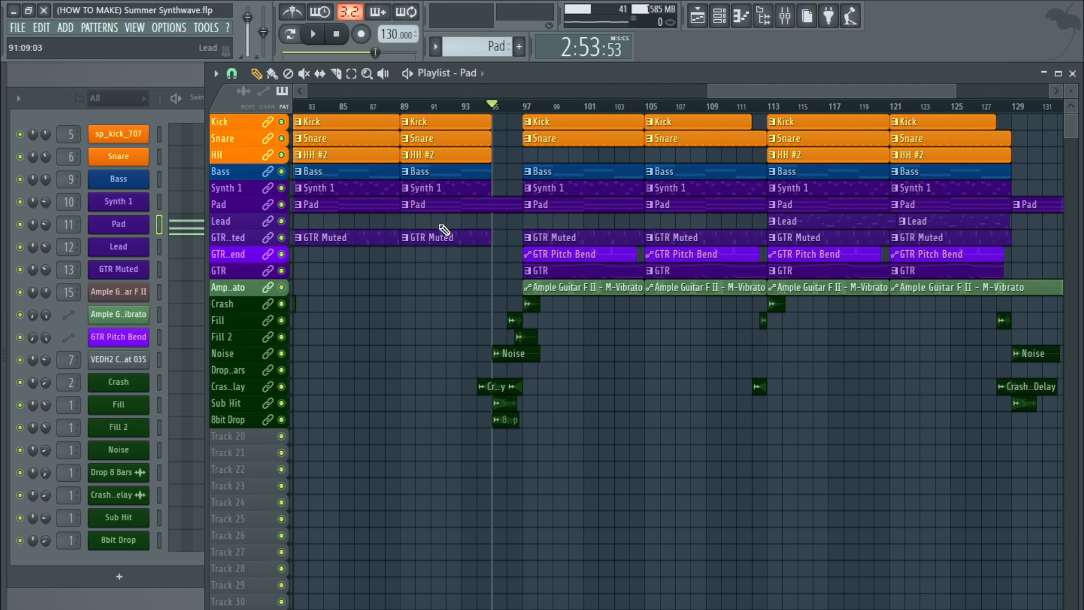
{"action": "scroll", "coordinate": [444, 231], "scroll_direction": "down", "scroll_amount": 4}
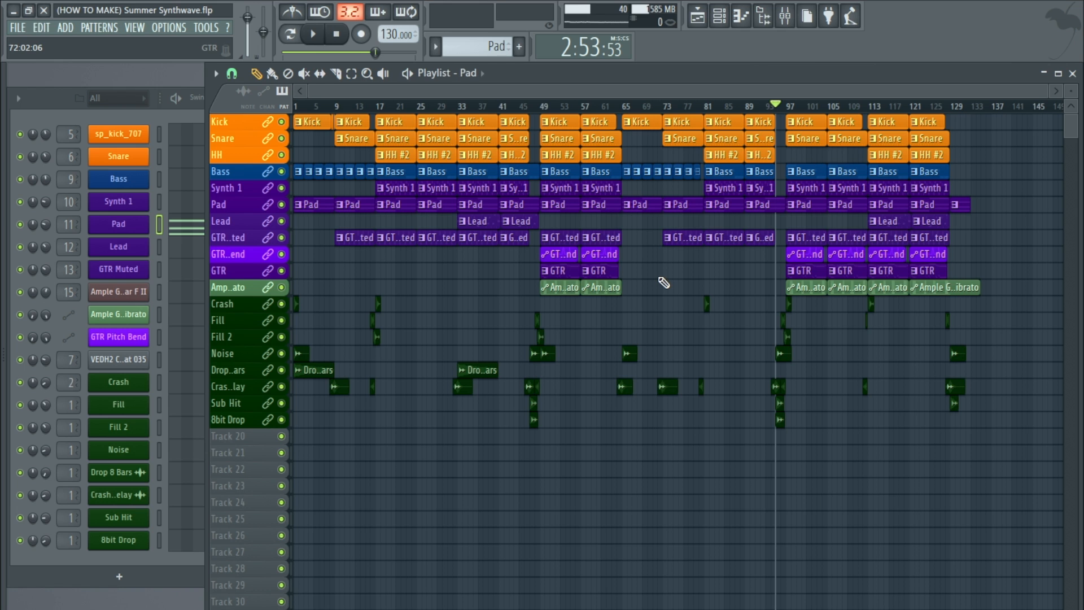
{"action": "left_click", "coordinate": [313, 37]}
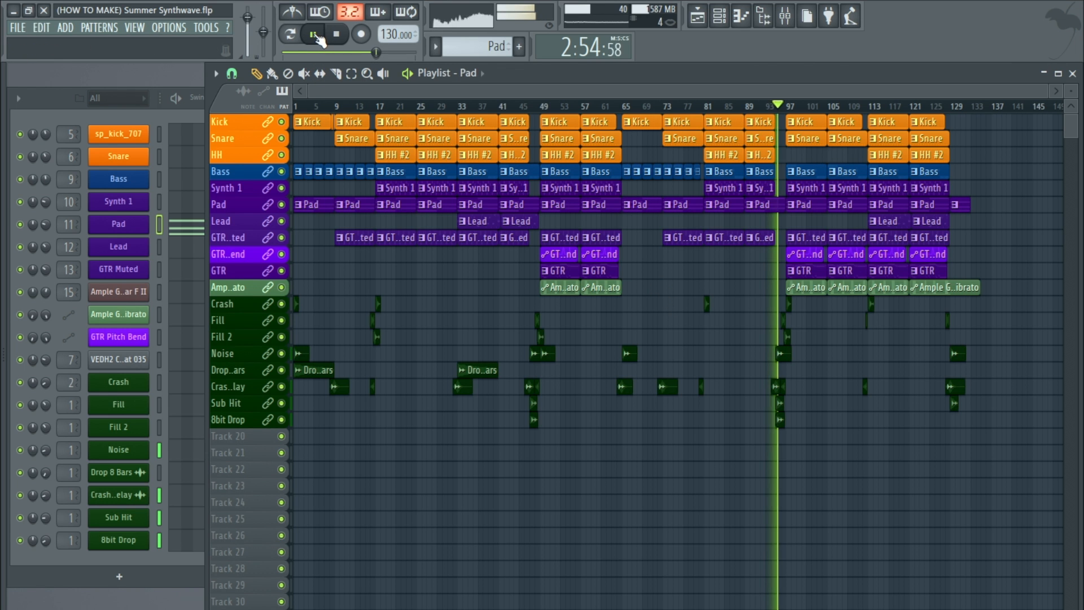